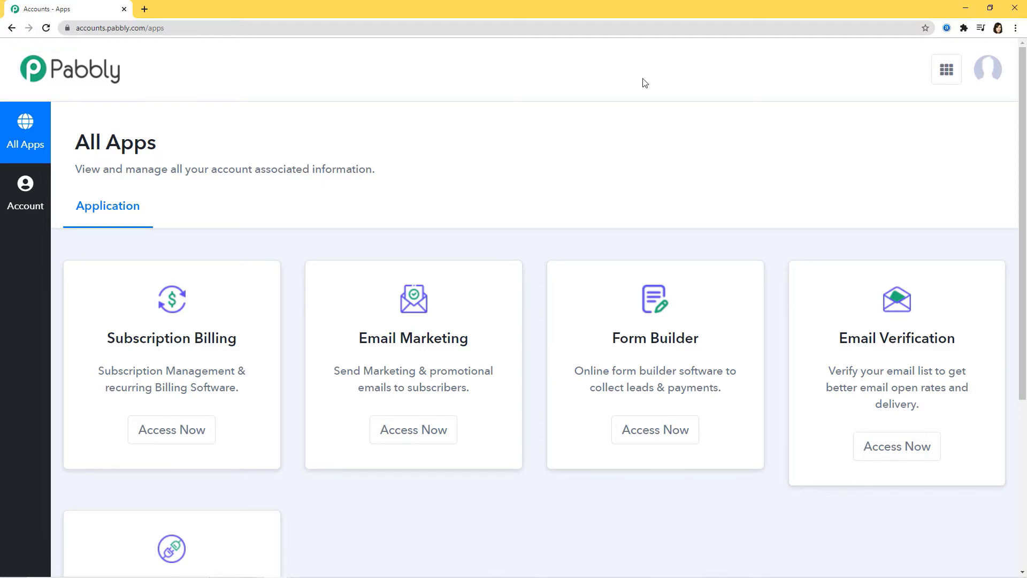
Open the Connect application from the Pabbly account's list of apps
scroll(644, 85, down, 5)
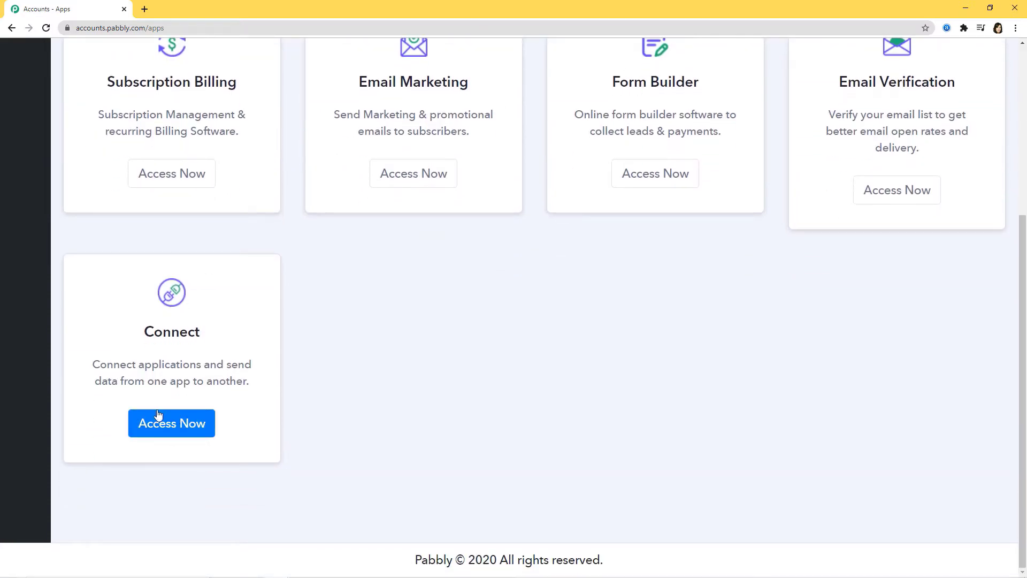
click(160, 423)
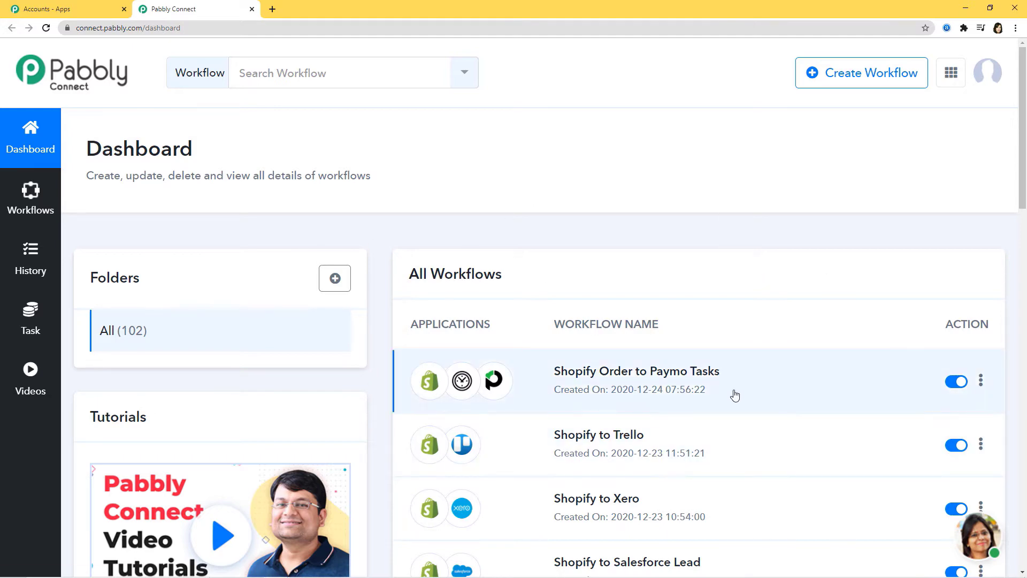
scroll(733, 395, down, 3)
scroll(734, 395, up, 3)
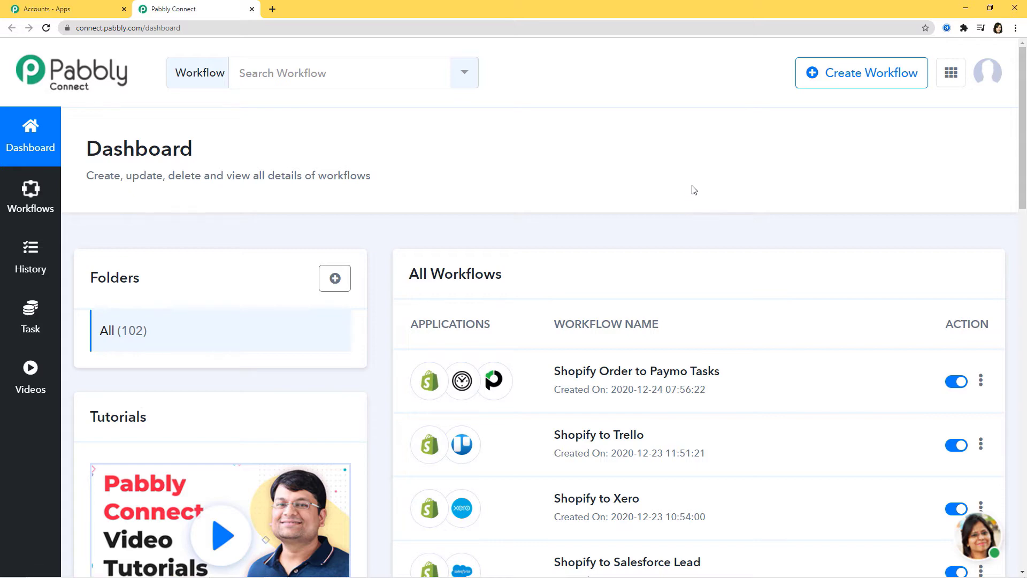
Create a new workflow named "Eventbrite Integrations"
click(849, 76)
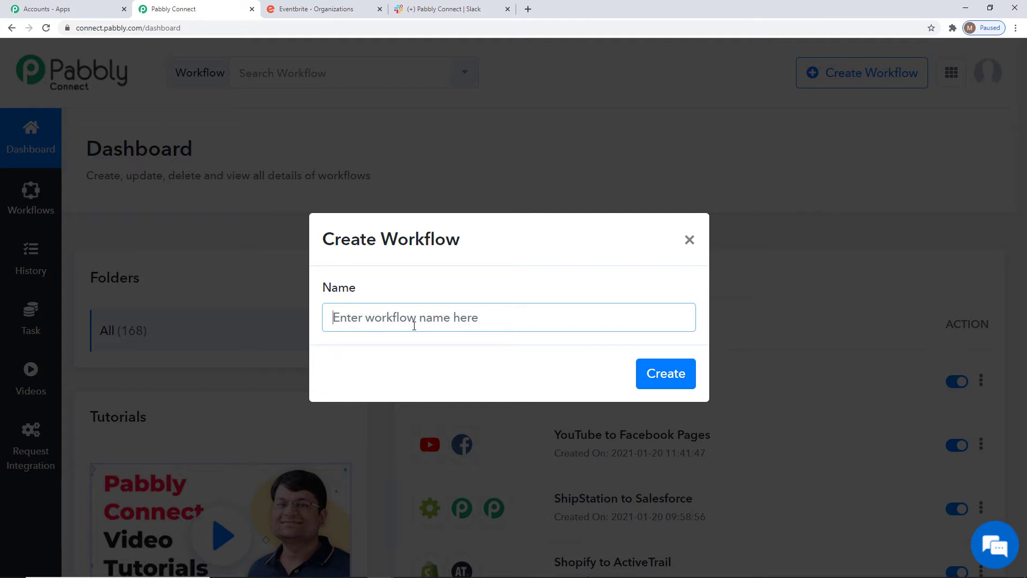
text(Eventbrit)
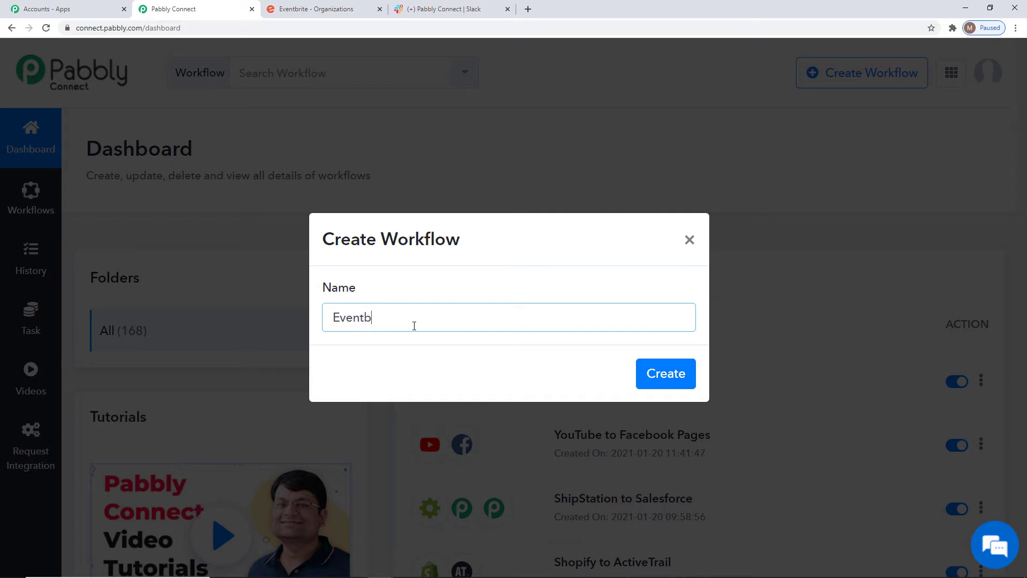
text(e Integrations)
click(685, 379)
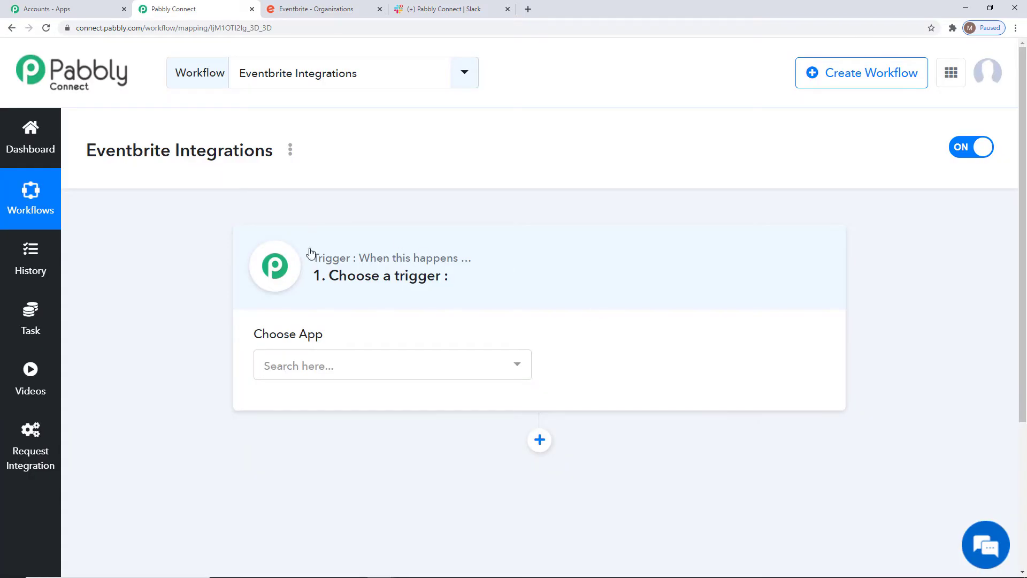
Set the workflow's trigger app to Eventbrite with New Event Created as the trigger event
click(410, 365)
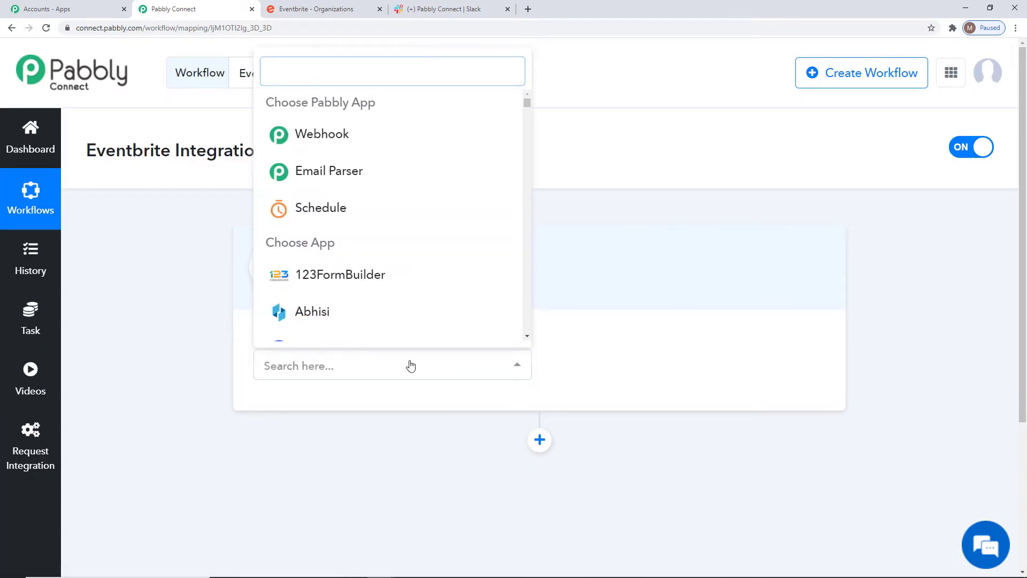
text(Event)
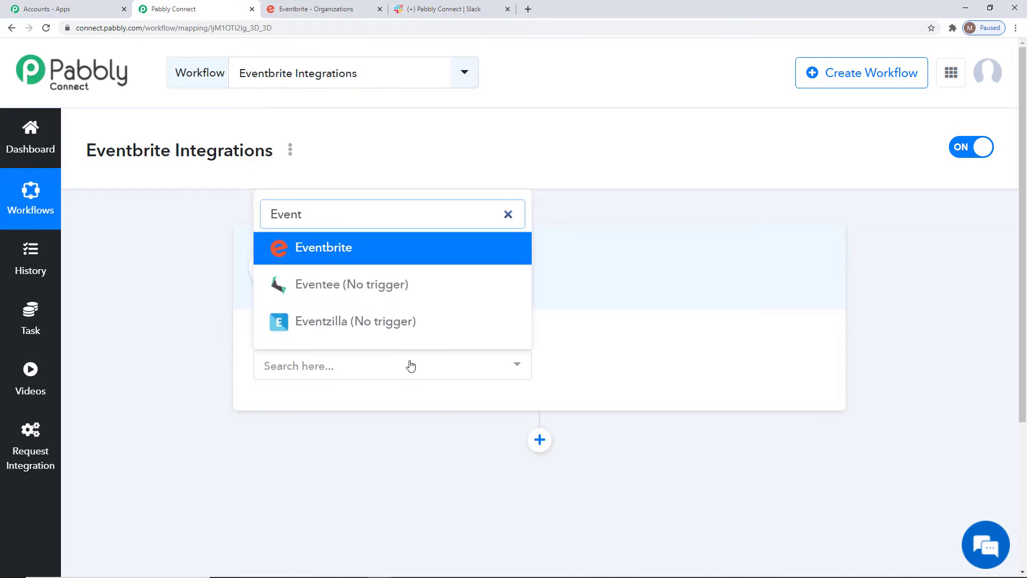
click(429, 261)
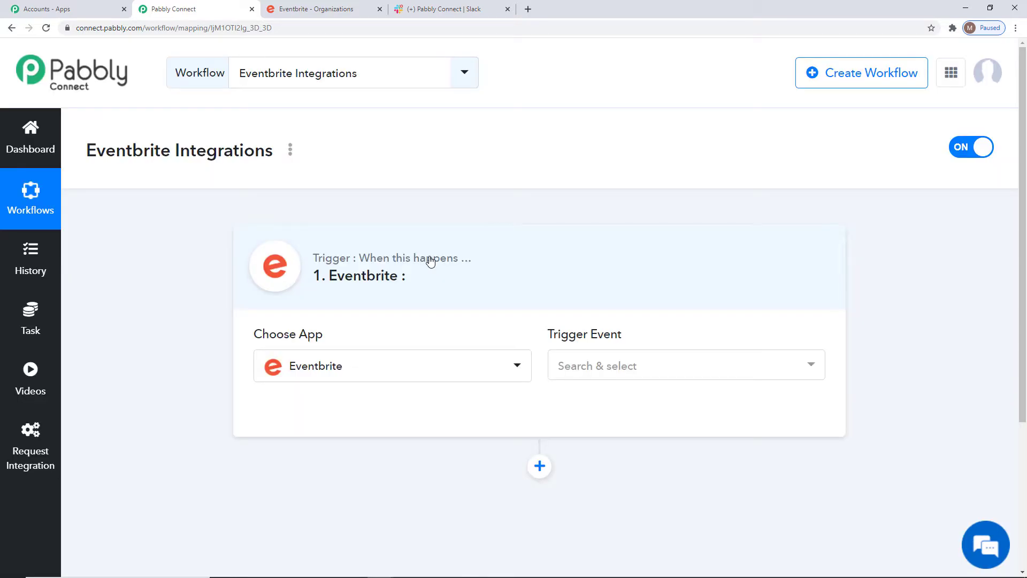
click(632, 363)
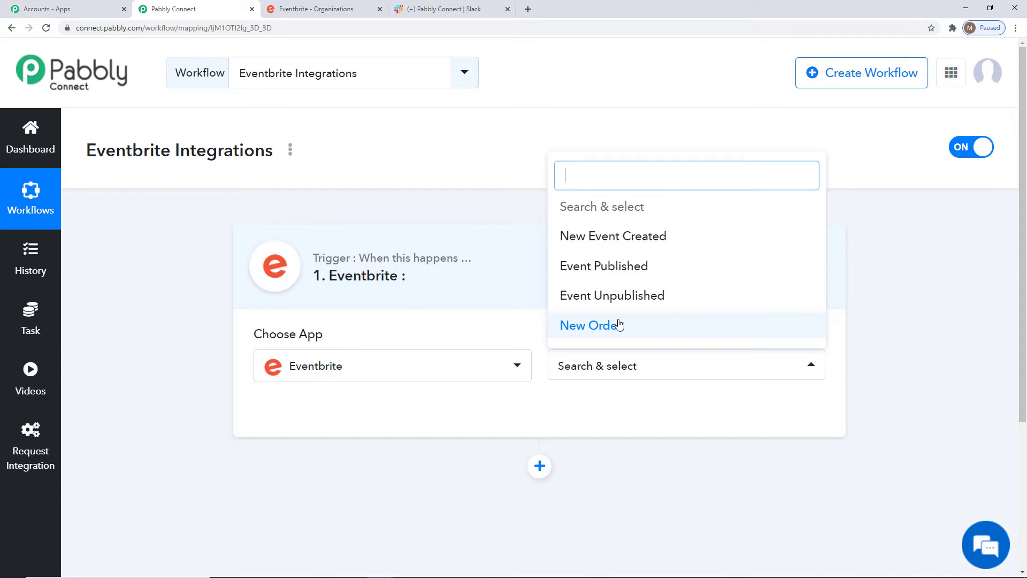
click(613, 235)
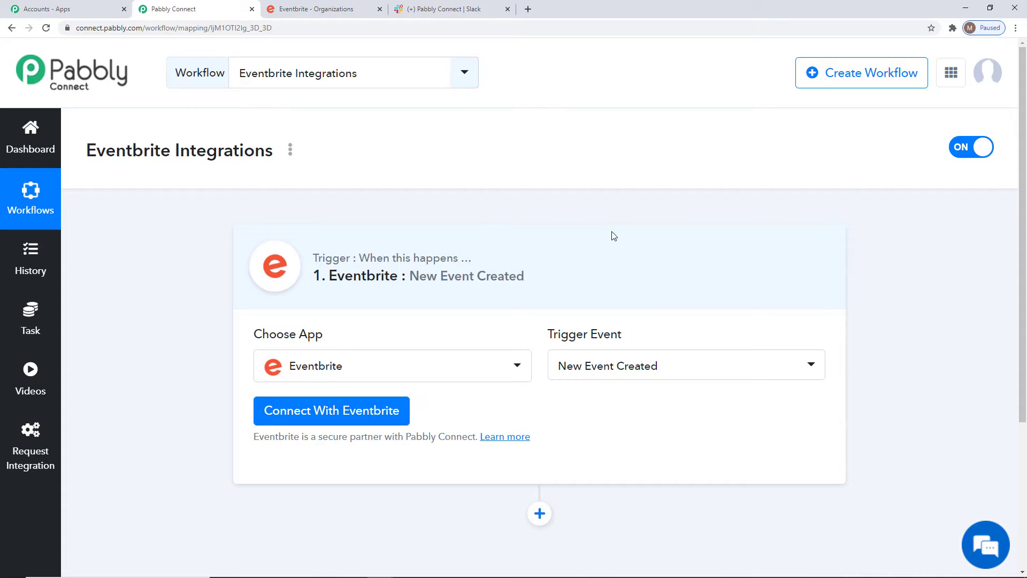
drag(547, 334, 627, 333)
click(622, 337)
Connect the trigger to the Eventbrite account with new credentials and allow Pabbly Connect access
click(333, 413)
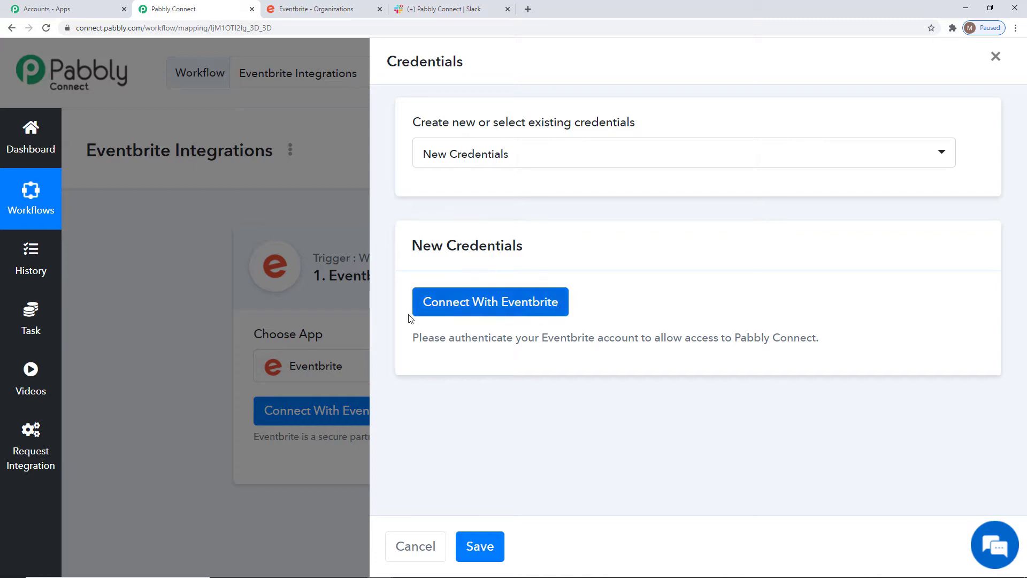
click(521, 148)
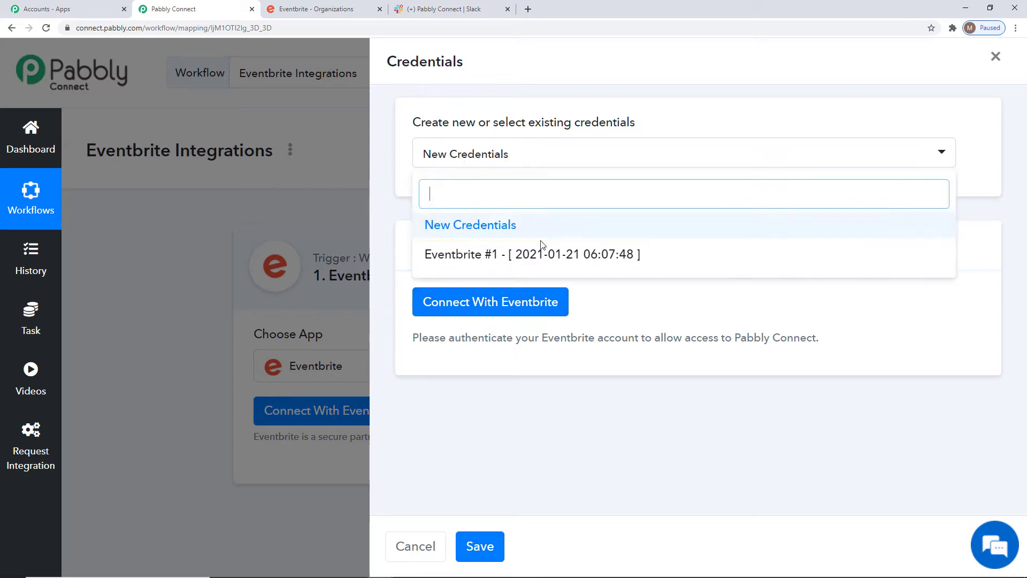
click(685, 116)
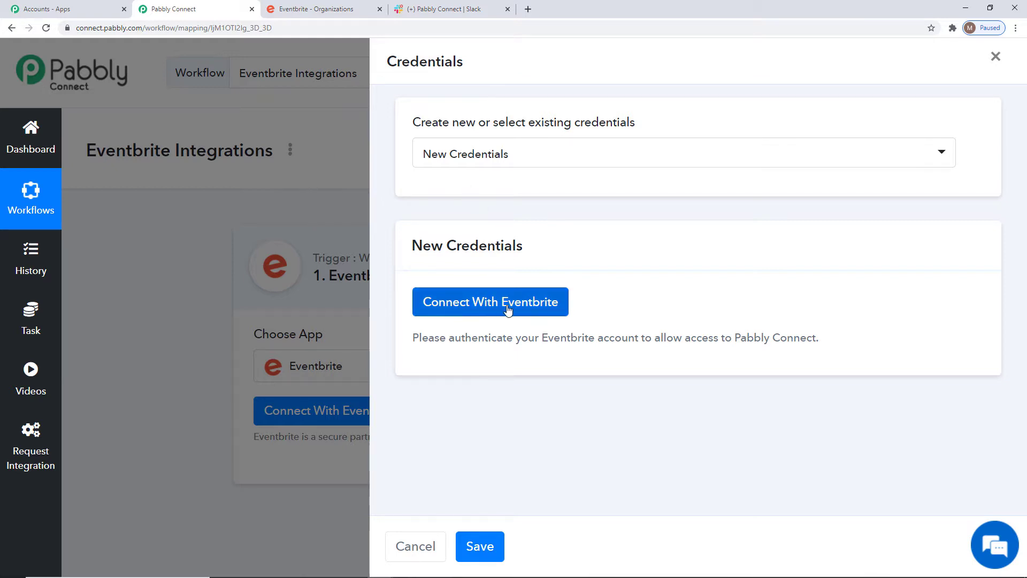
click(474, 312)
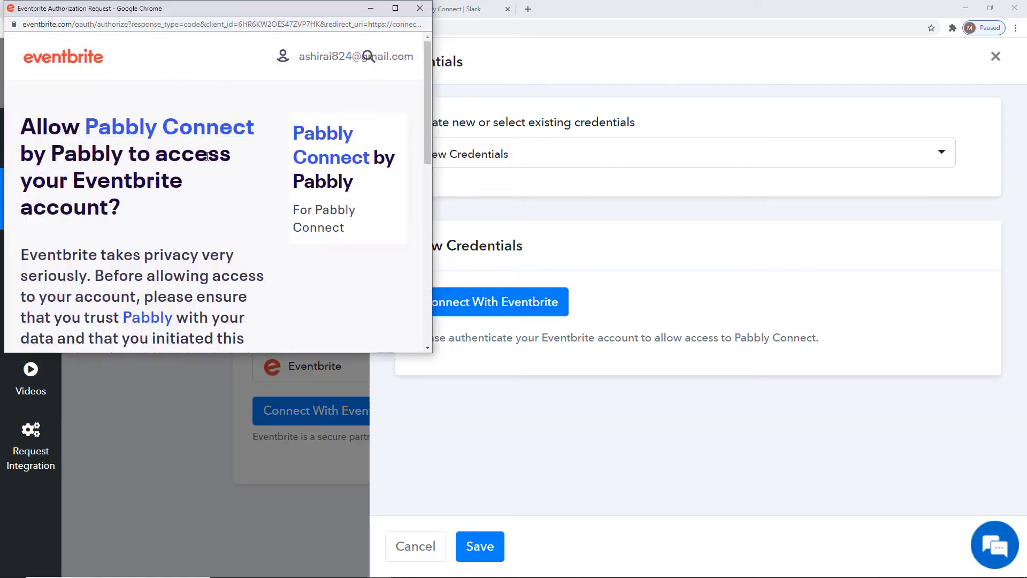
scroll(206, 156, down, 5)
click(97, 44)
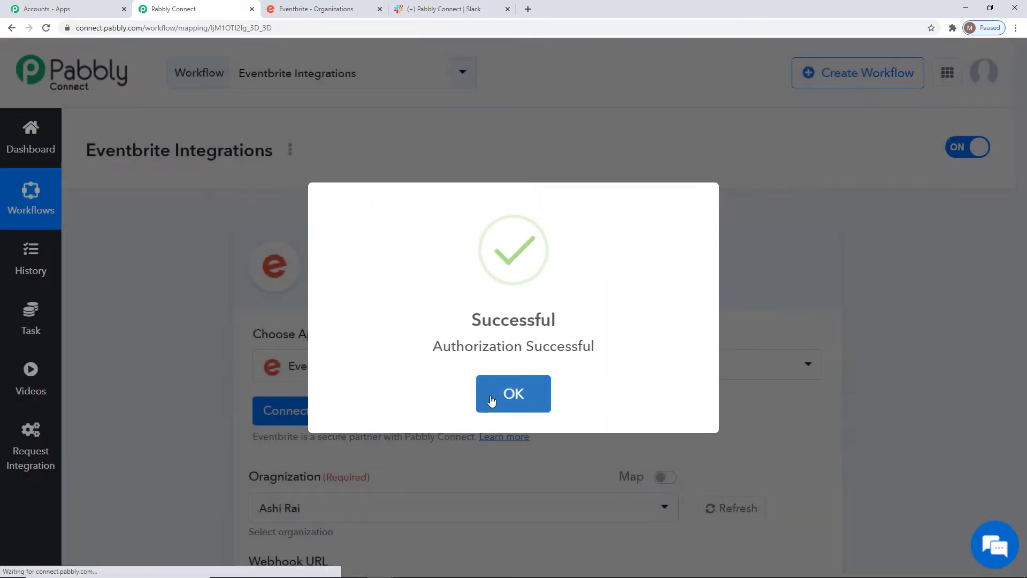
click(514, 393)
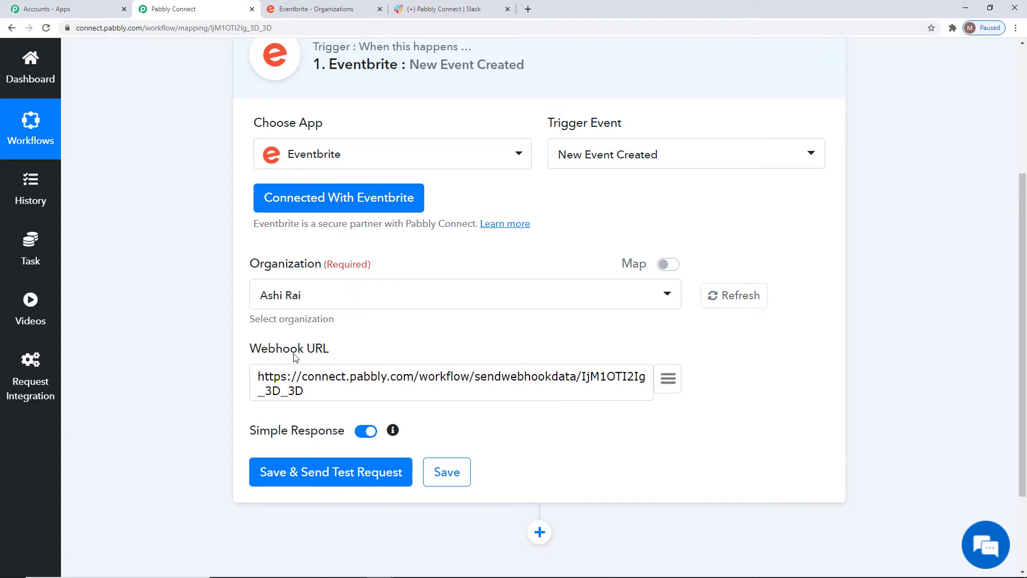
Save the Eventbrite trigger with a test request and start capturing the webhook response
drag(251, 348, 336, 348)
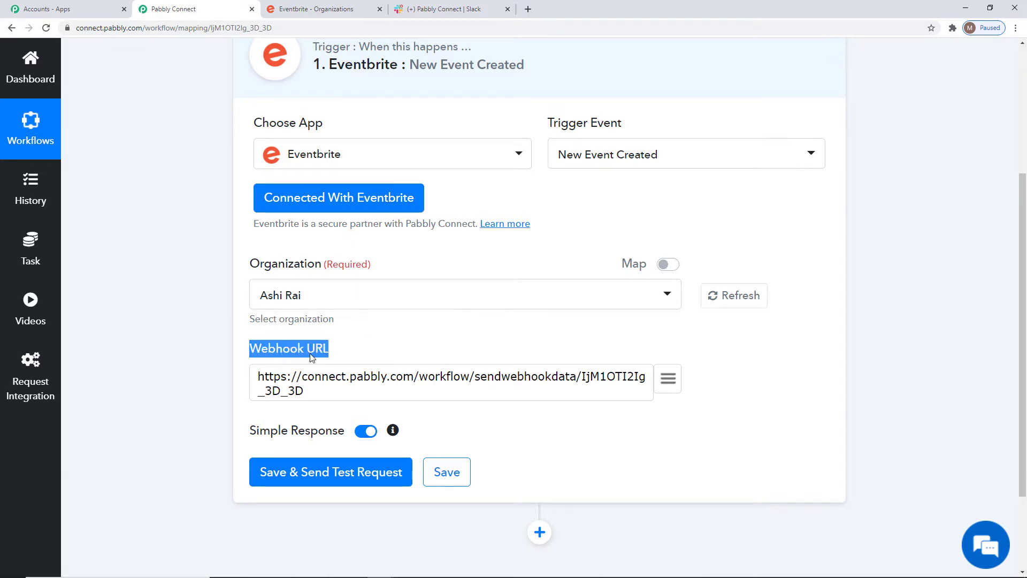
click(309, 353)
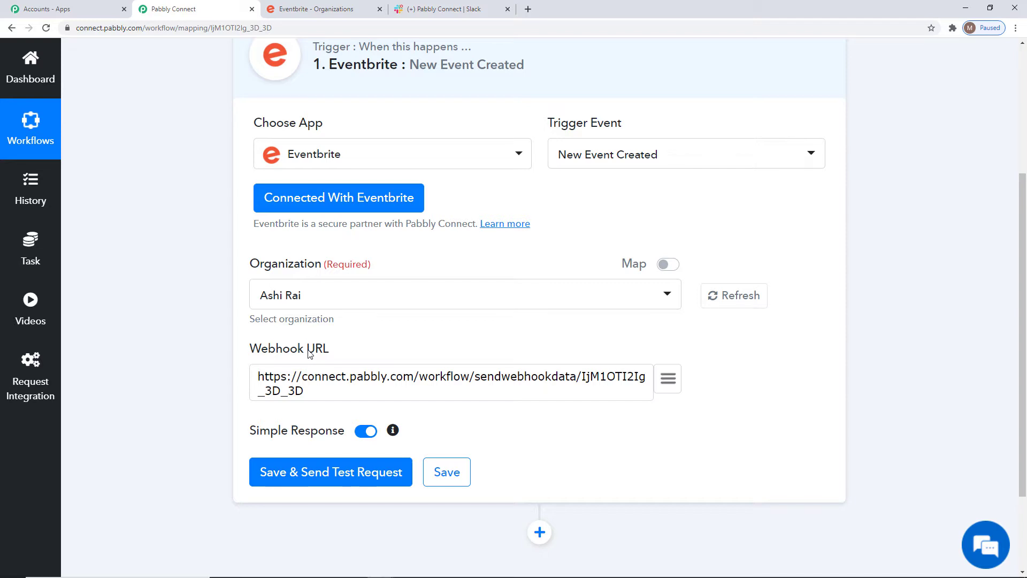
scroll(363, 430, up, 1)
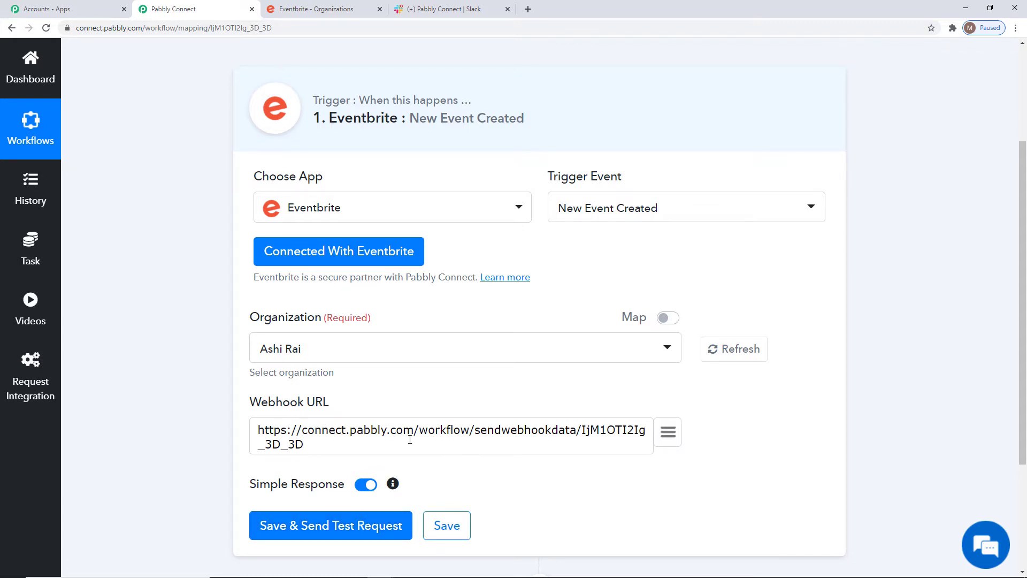
click(328, 525)
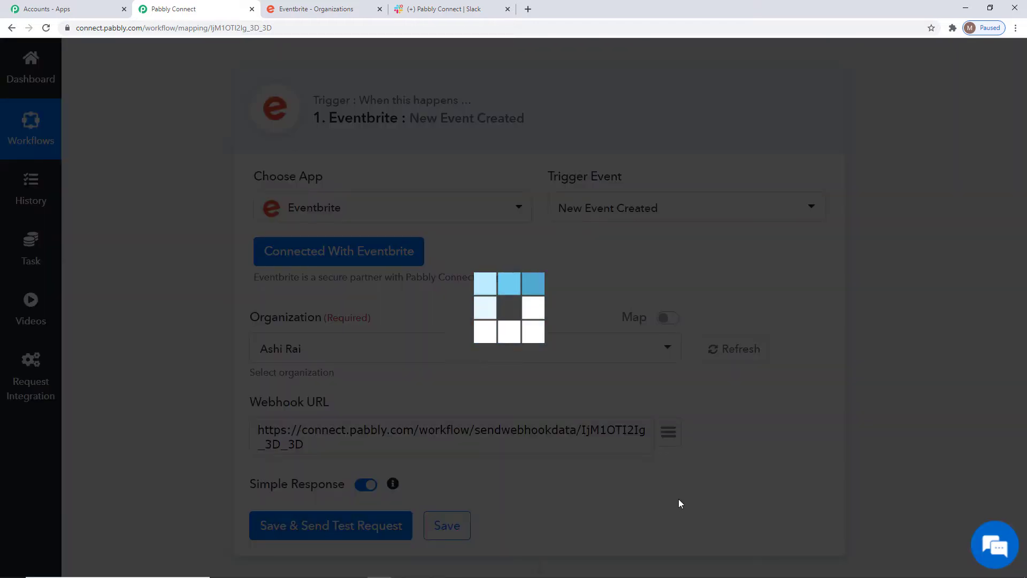
scroll(799, 440, down, 8)
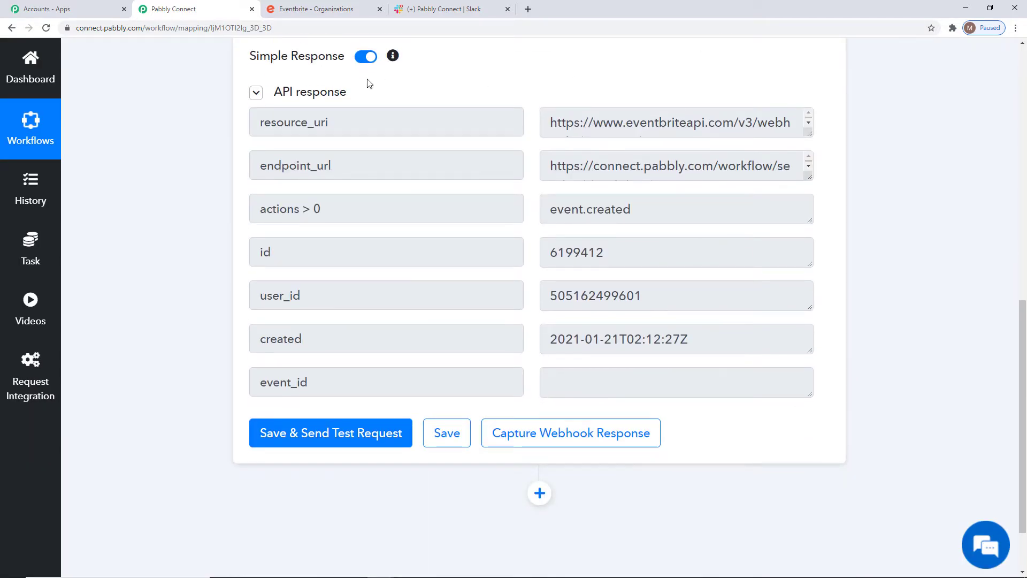
click(567, 440)
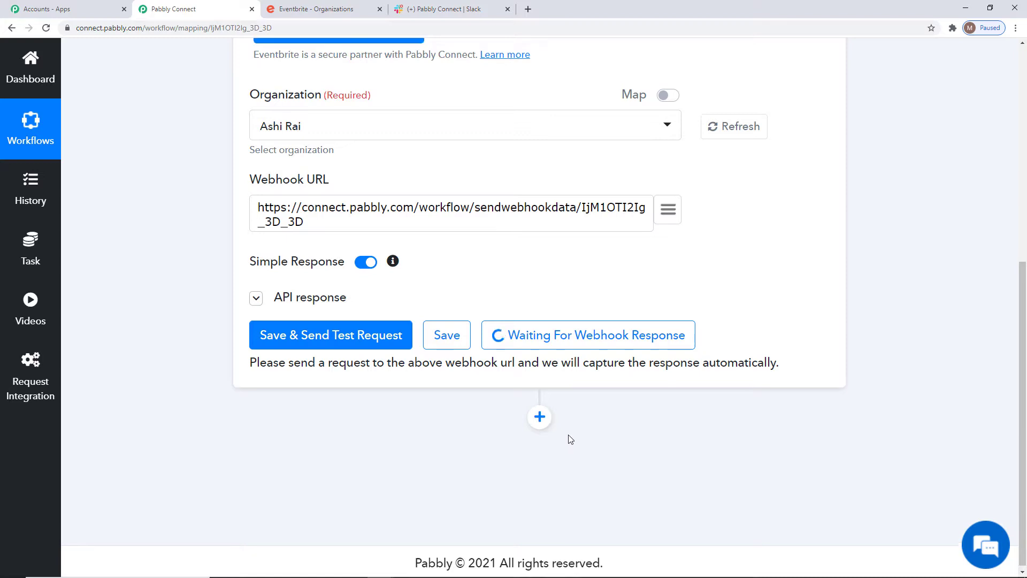
Switch to Eventbrite and start a new event titled "Workshop on Integrations"
scroll(567, 439, up, 4)
click(313, 15)
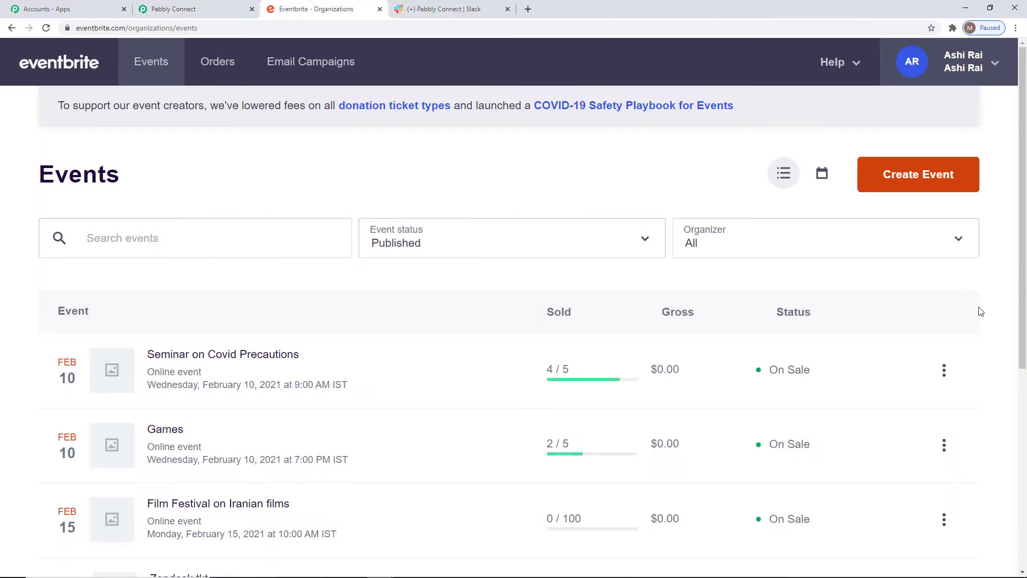
click(904, 179)
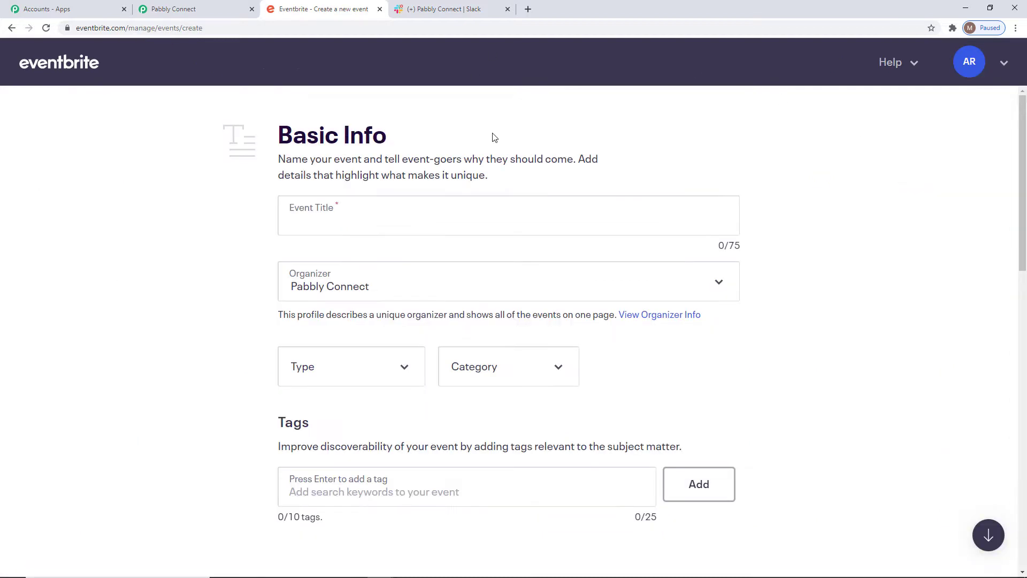
click(445, 223)
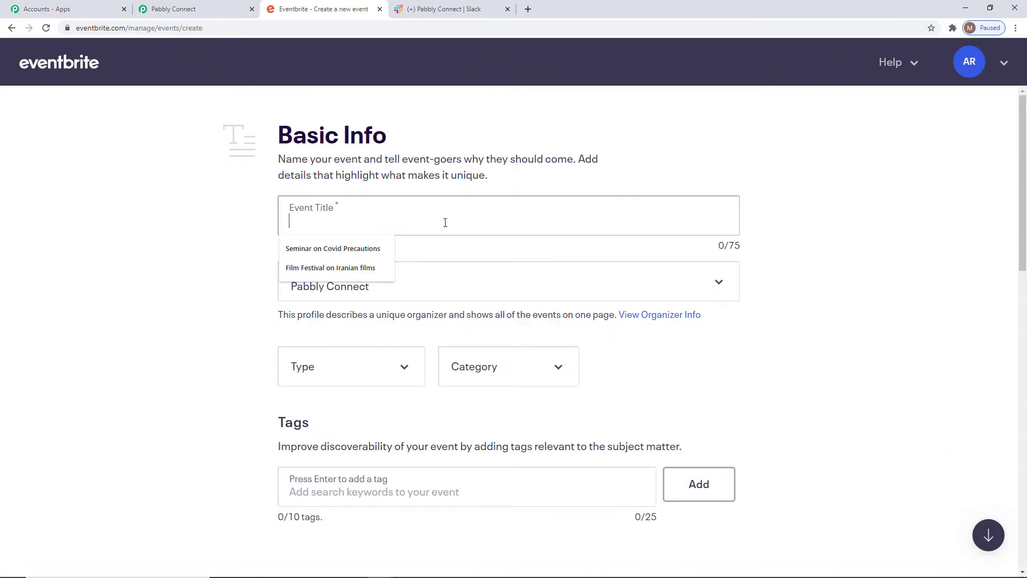
text(Work)
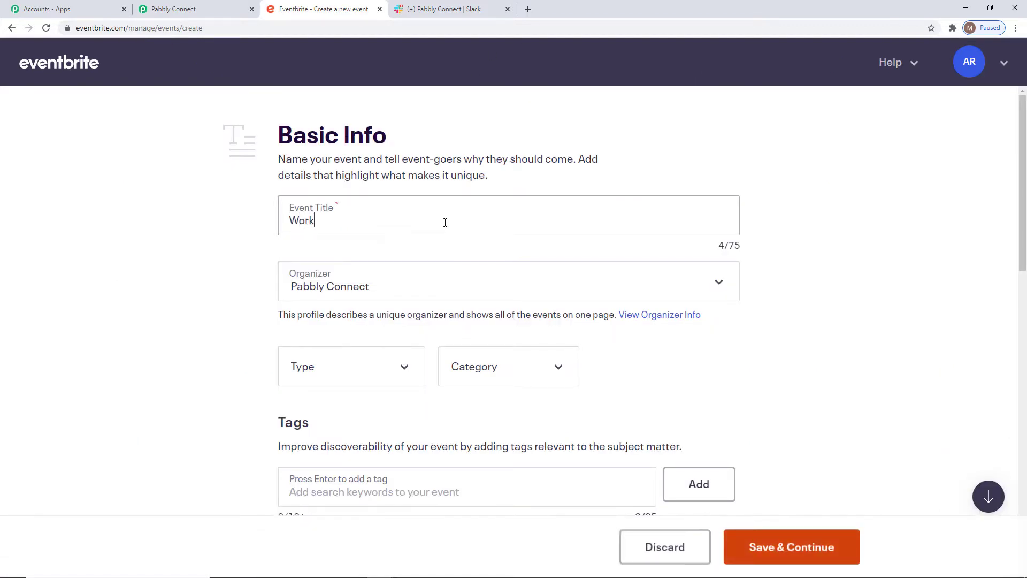
text(shop on Integration)
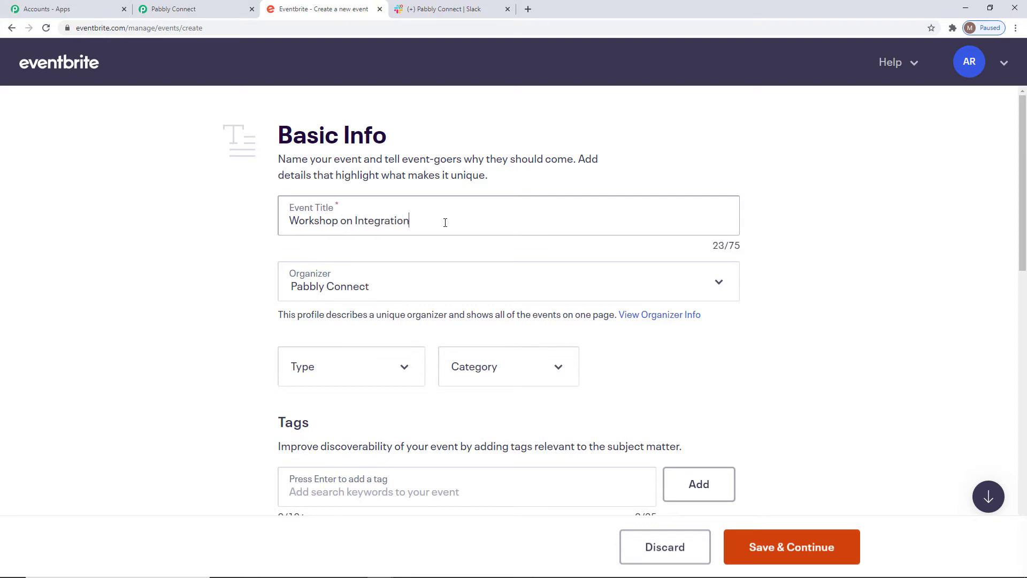
text(s)
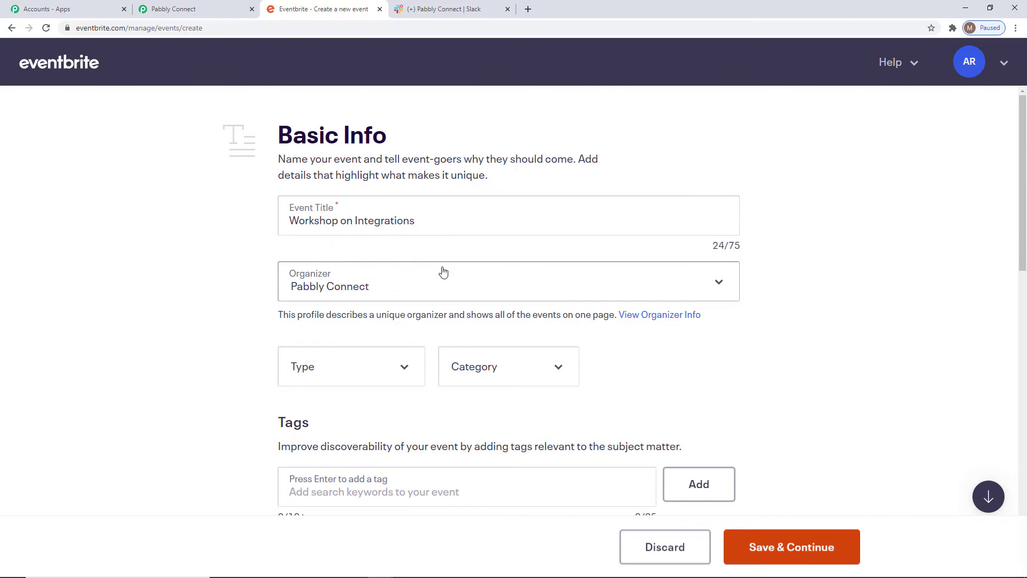
Classify the event as type Seminar or Talk, category Business & Professional and sub-category Sales & Marketing
click(385, 374)
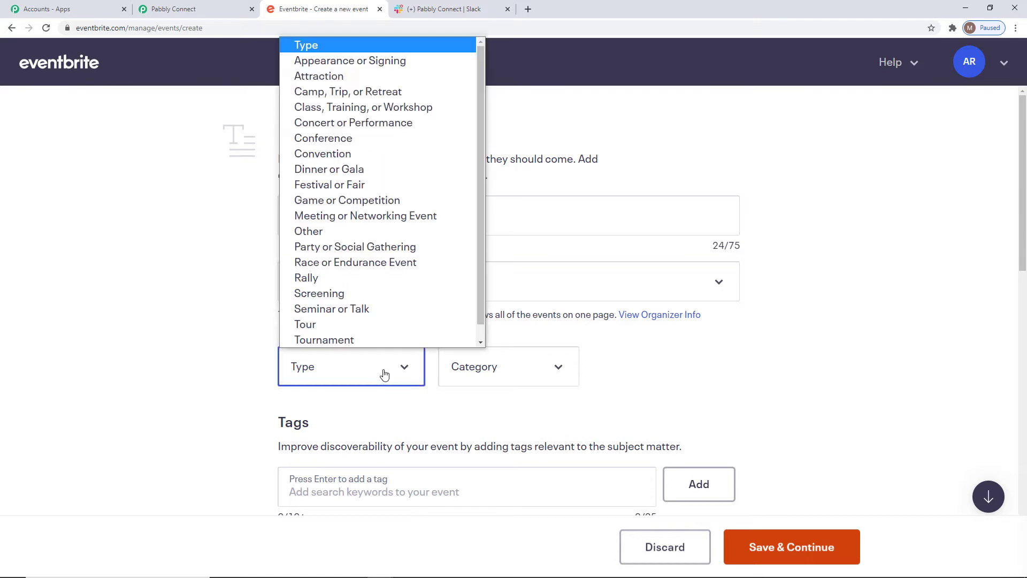
scroll(375, 300, down, 1)
scroll(359, 187, up, 1)
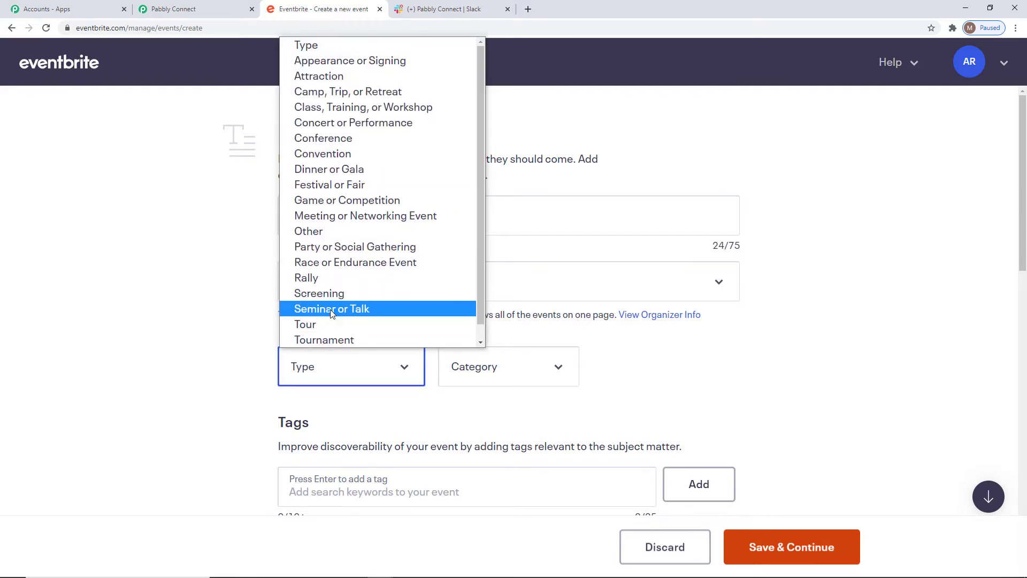
click(330, 309)
click(511, 369)
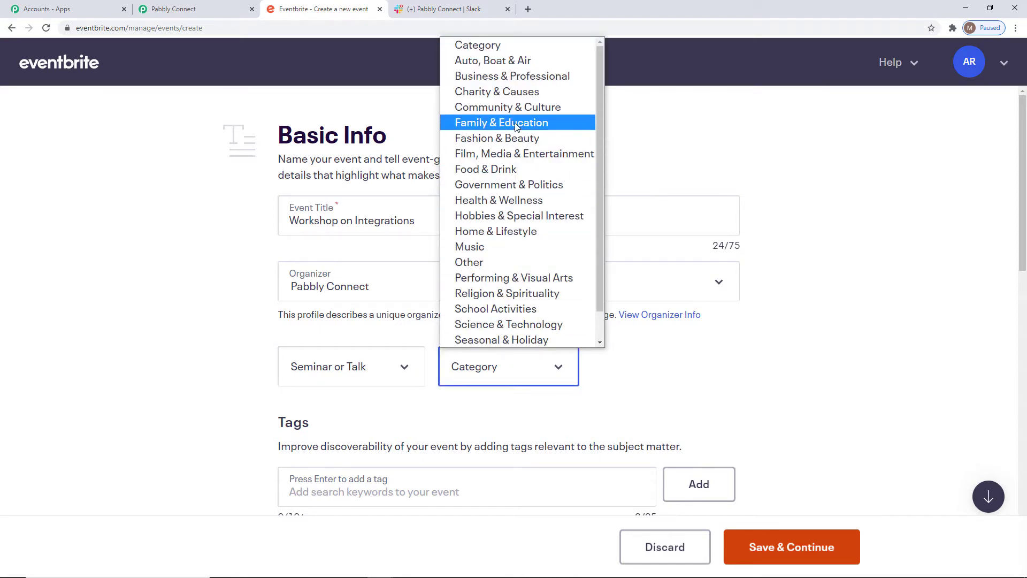
click(509, 79)
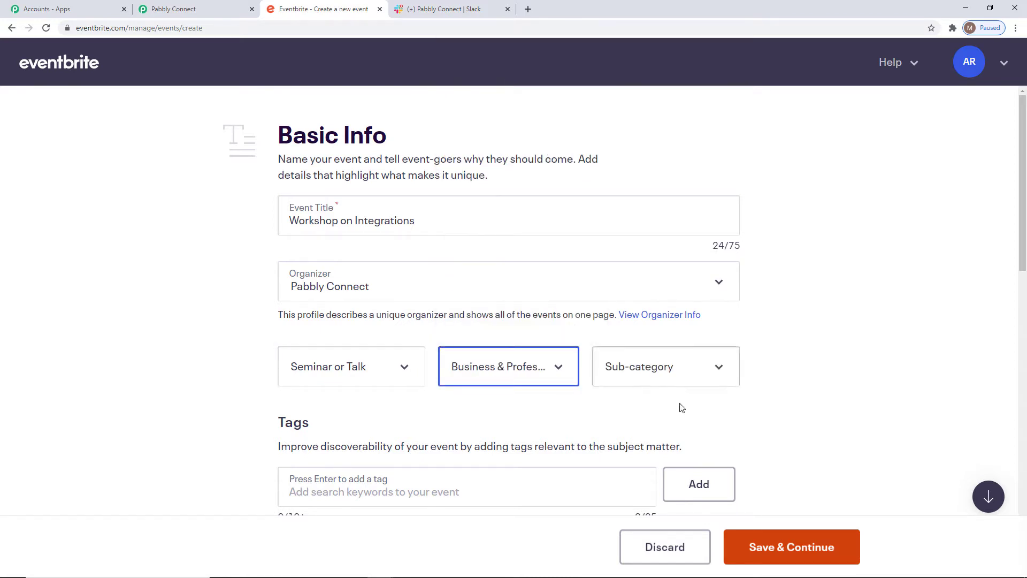
click(680, 369)
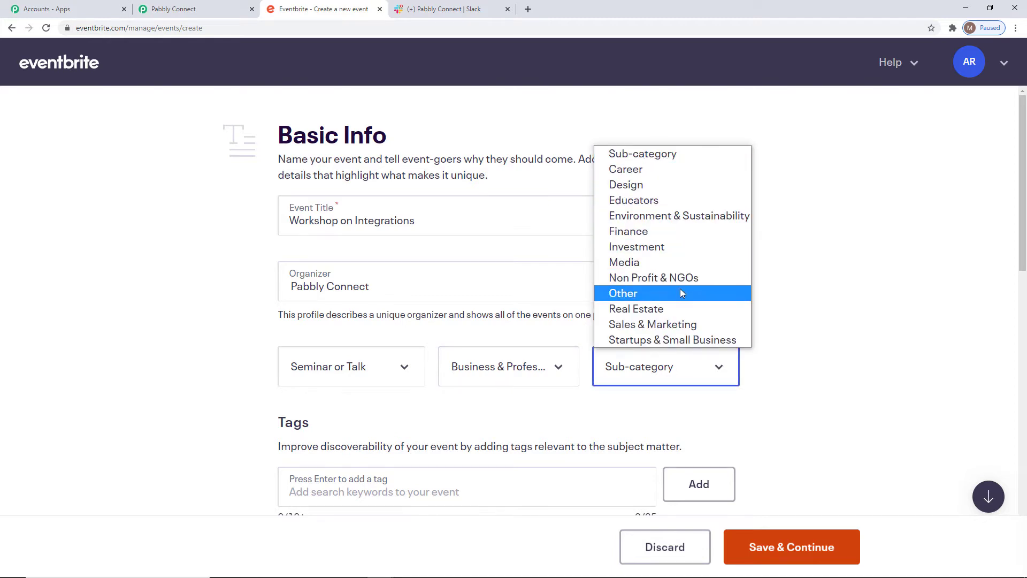
click(646, 325)
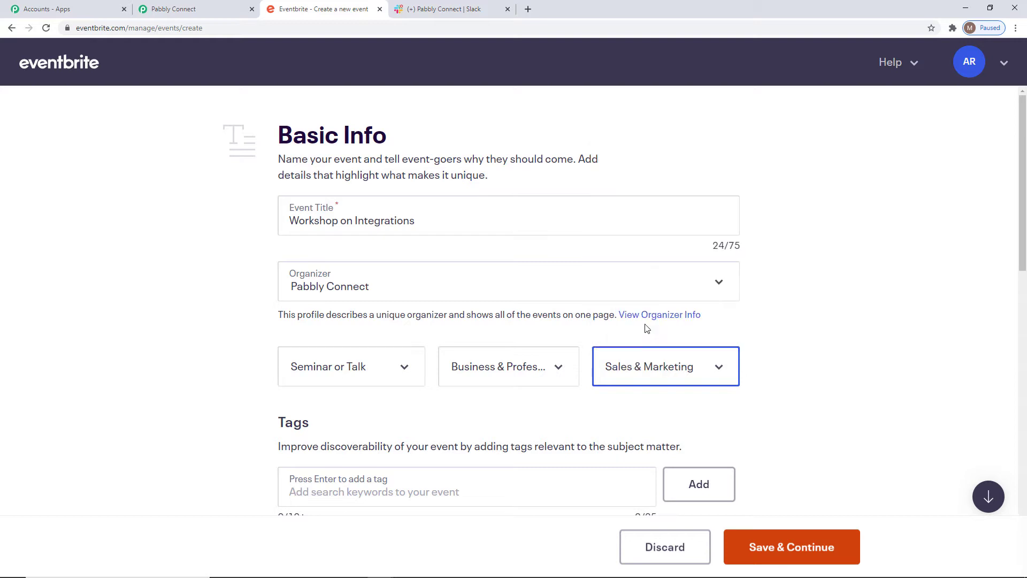
Set the event's location type to Online event
scroll(617, 424, down, 1)
scroll(618, 424, down, 8)
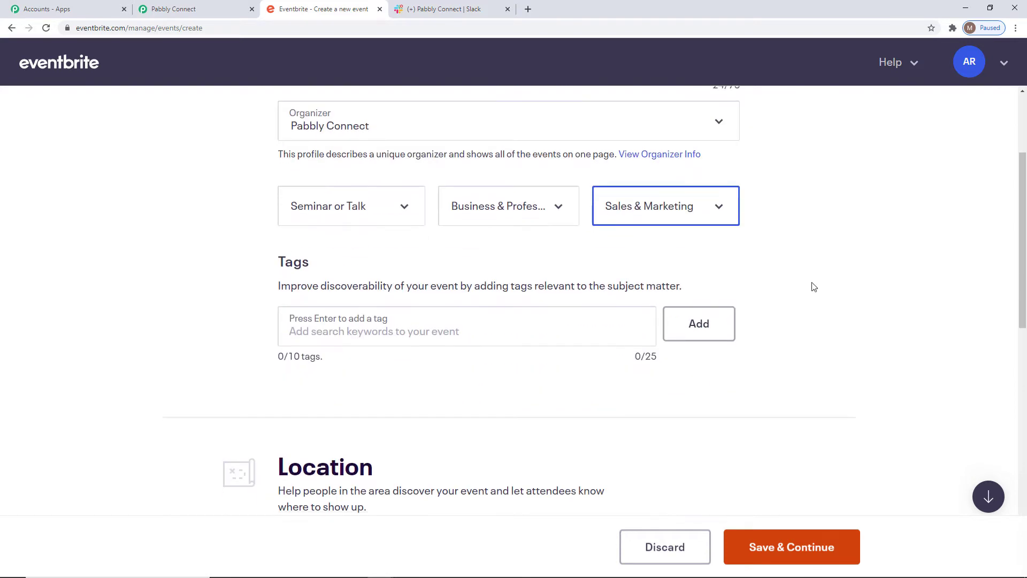
click(399, 237)
scroll(919, 298, down, 5)
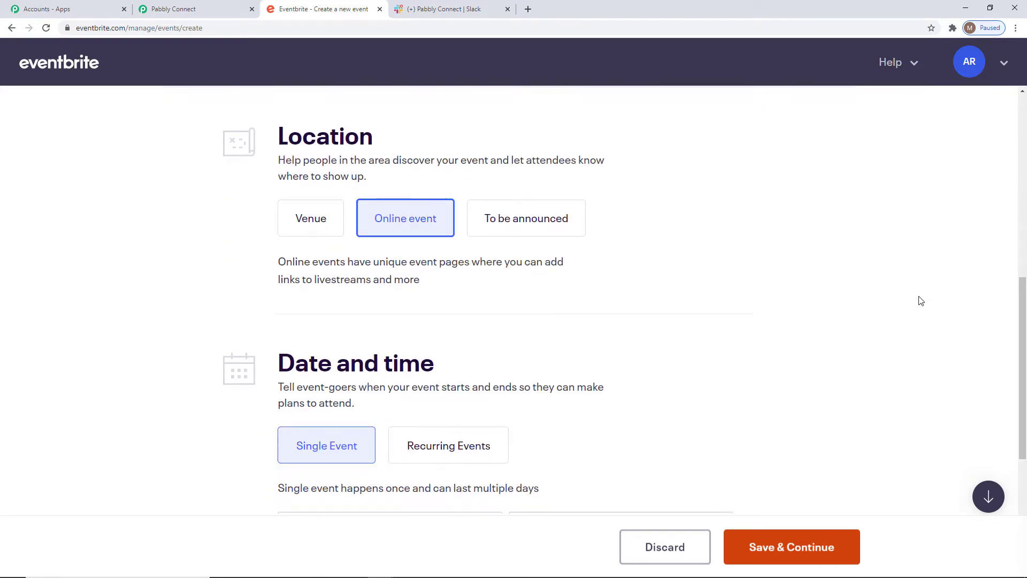
Set the event's start date to 02/19/2021
click(373, 239)
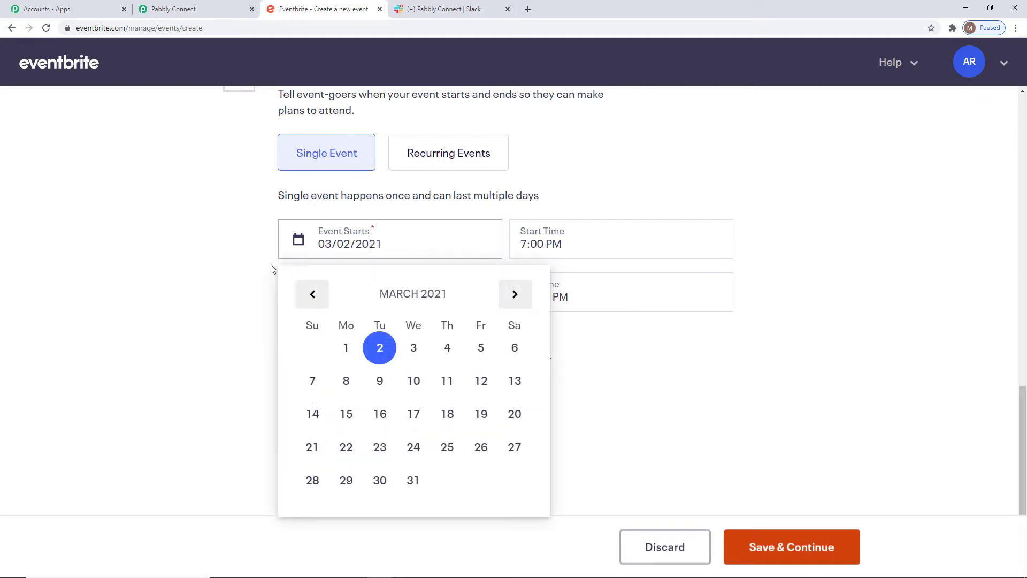
click(305, 294)
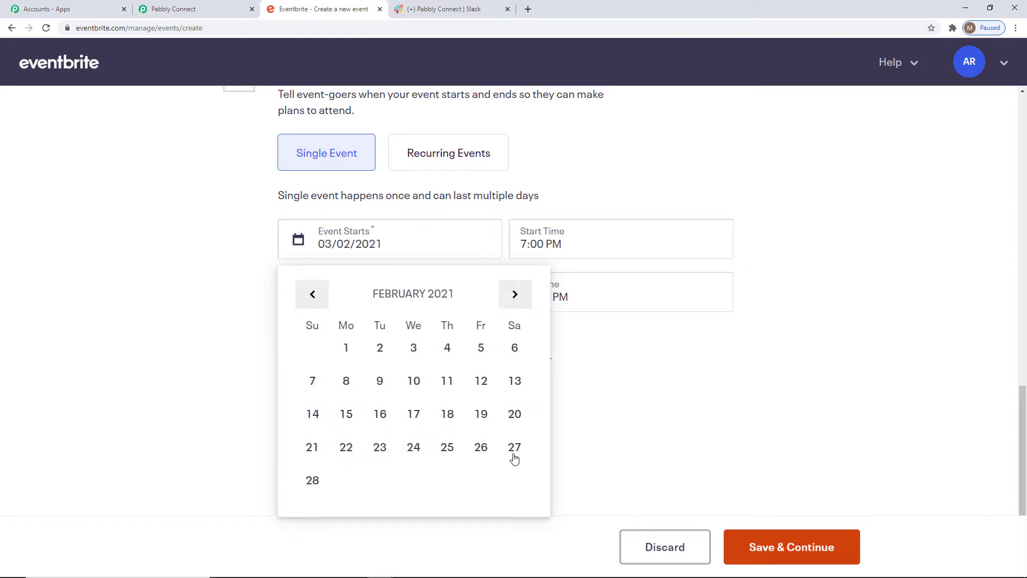
click(481, 413)
Set the event's start time to 10:00 AM
click(546, 245)
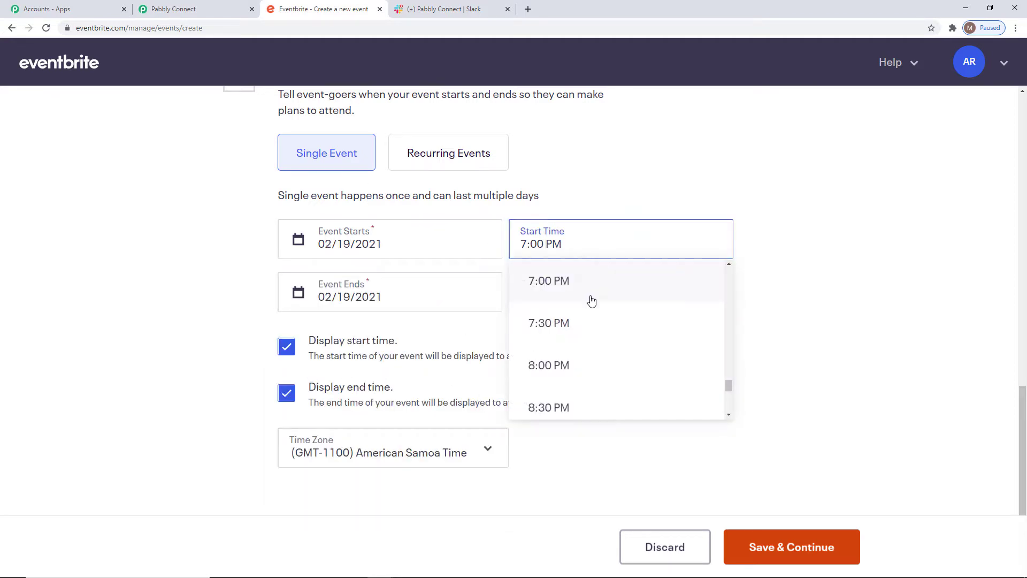
scroll(596, 344, down, 2)
scroll(595, 345, up, 15)
click(597, 343)
scroll(597, 344, up, 8)
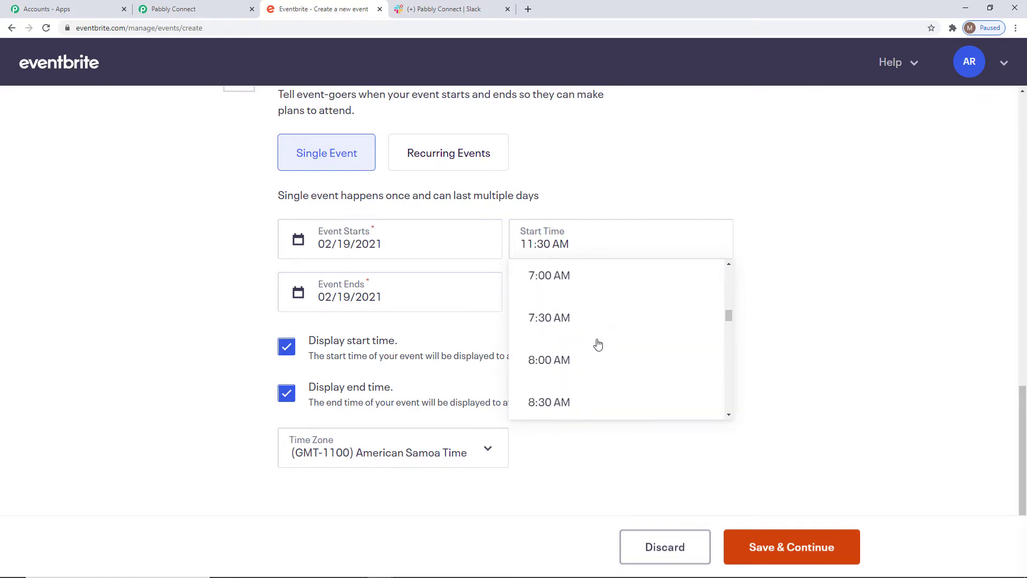
click(597, 344)
scroll(597, 345, down, 4)
click(596, 345)
scroll(596, 346, down, 3)
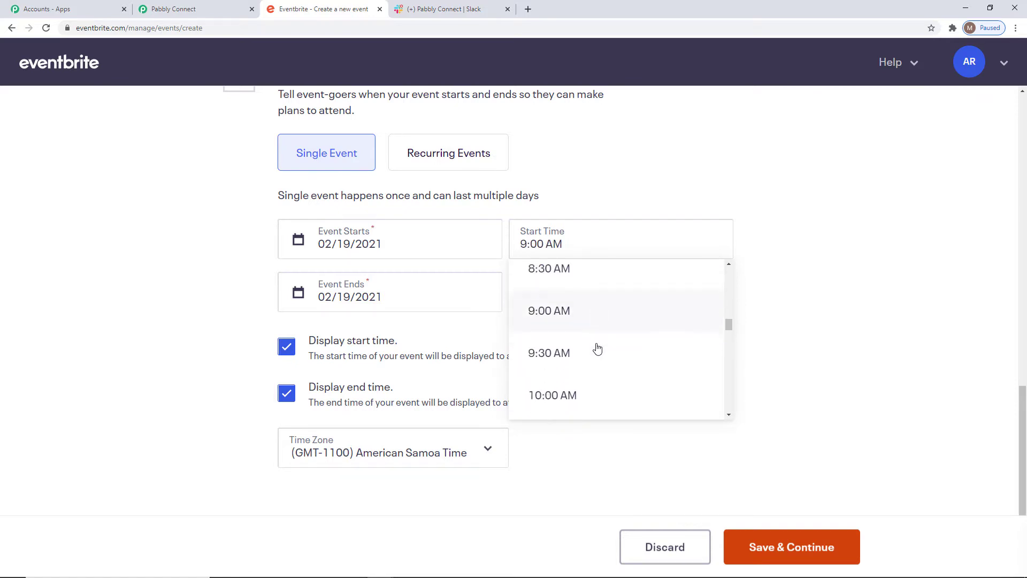
click(560, 282)
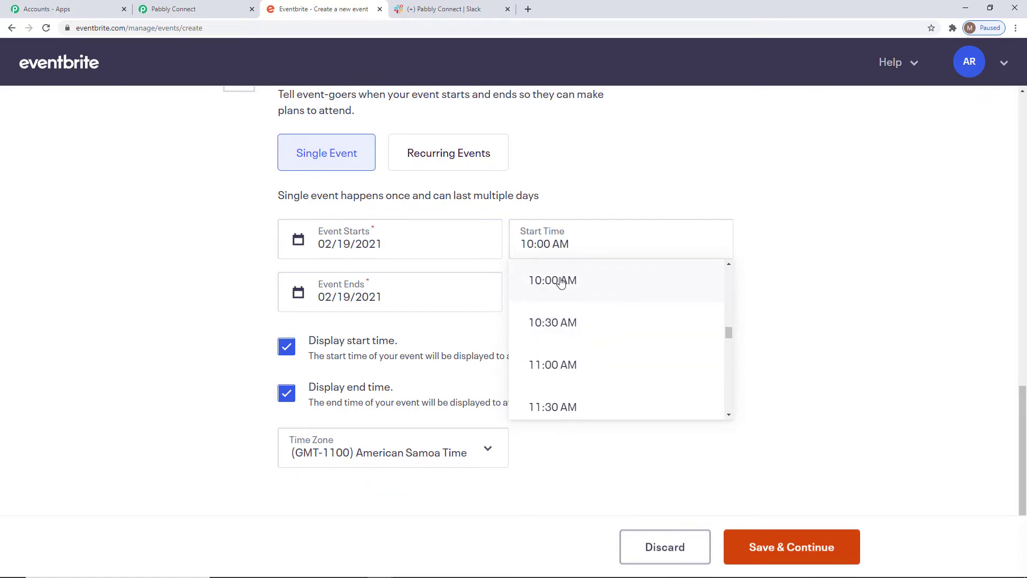
Keep the end date at 02/19/2021 and set the event's end time to 12:00 PM
click(350, 296)
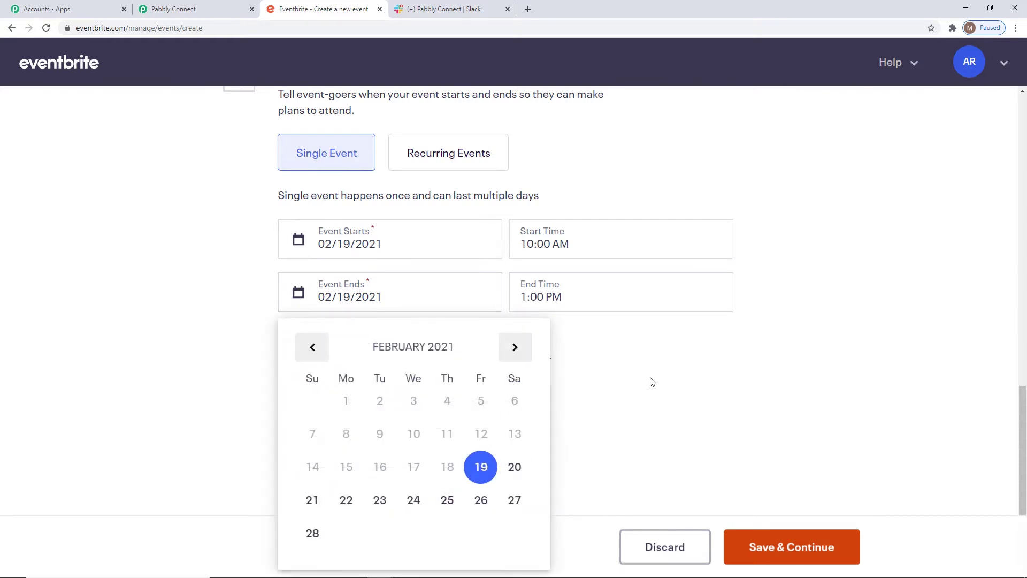
click(608, 341)
click(543, 297)
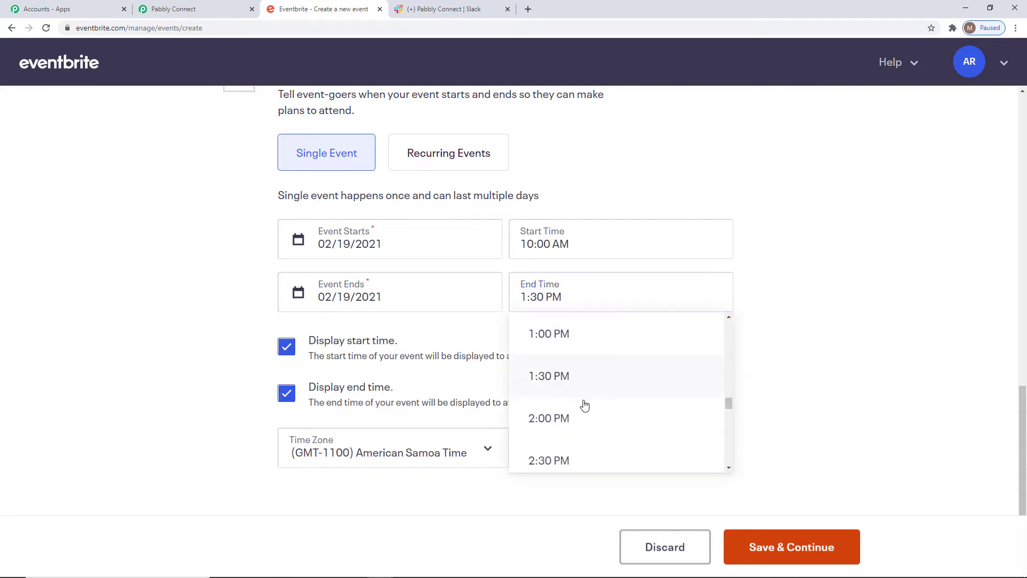
scroll(585, 405, up, 2)
click(560, 364)
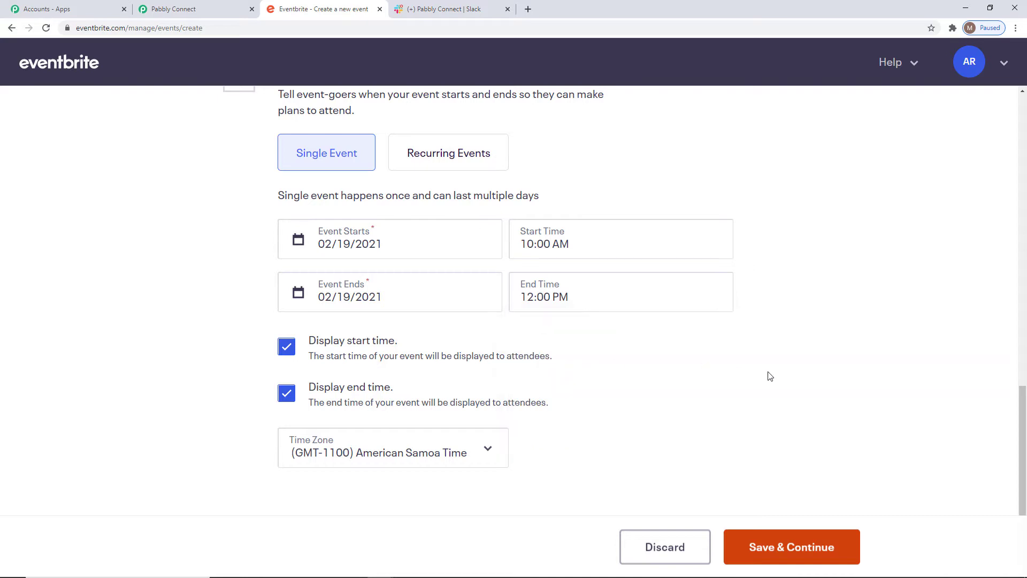
Set the event's time zone to (GMT+0530) India Time and save the basic info
click(484, 449)
scroll(473, 270, down, 10)
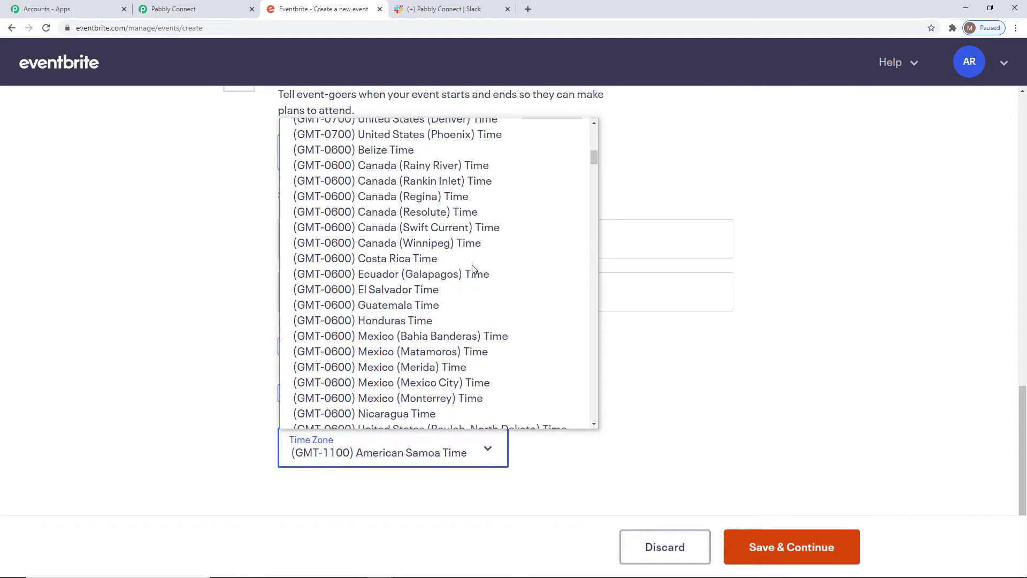
scroll(473, 270, down, 15)
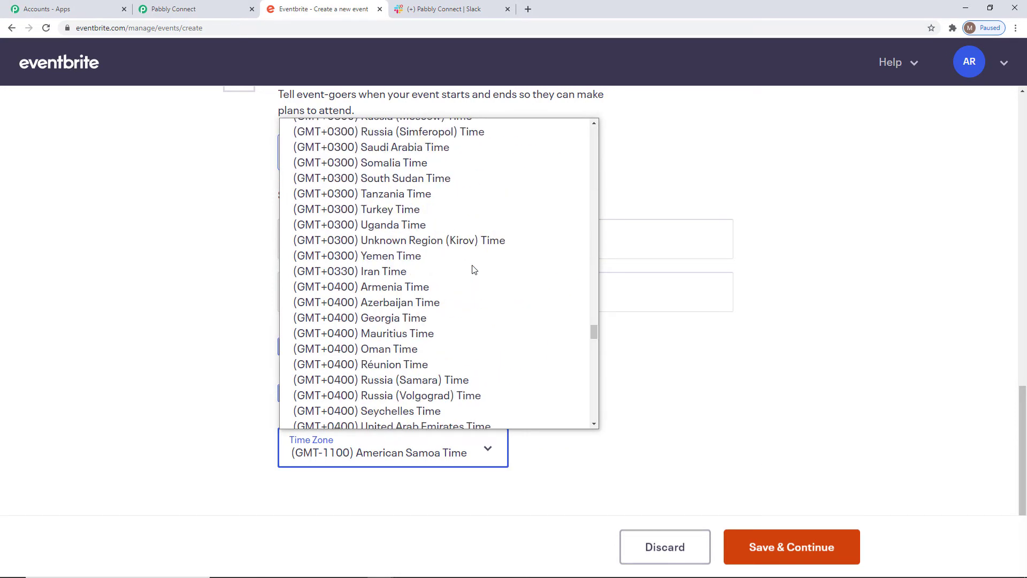
click(347, 293)
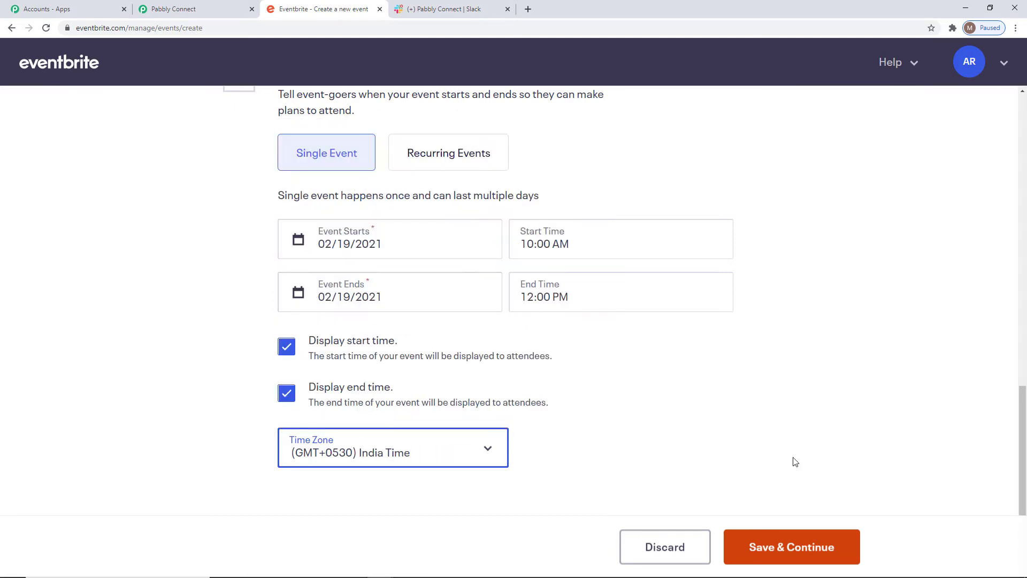
click(769, 556)
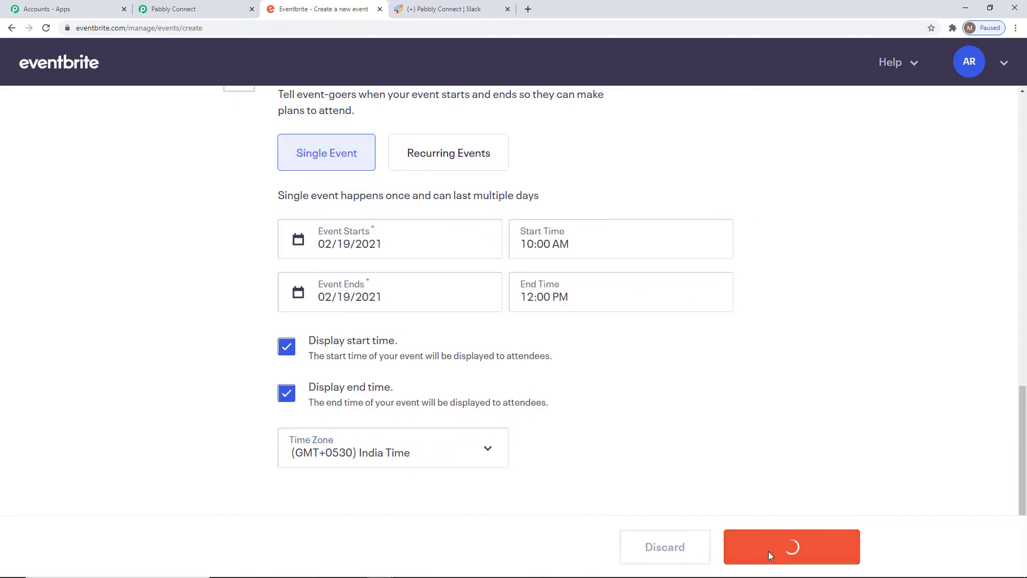
Try to publish the event straight from its Details stage
click(792, 62)
click(729, 113)
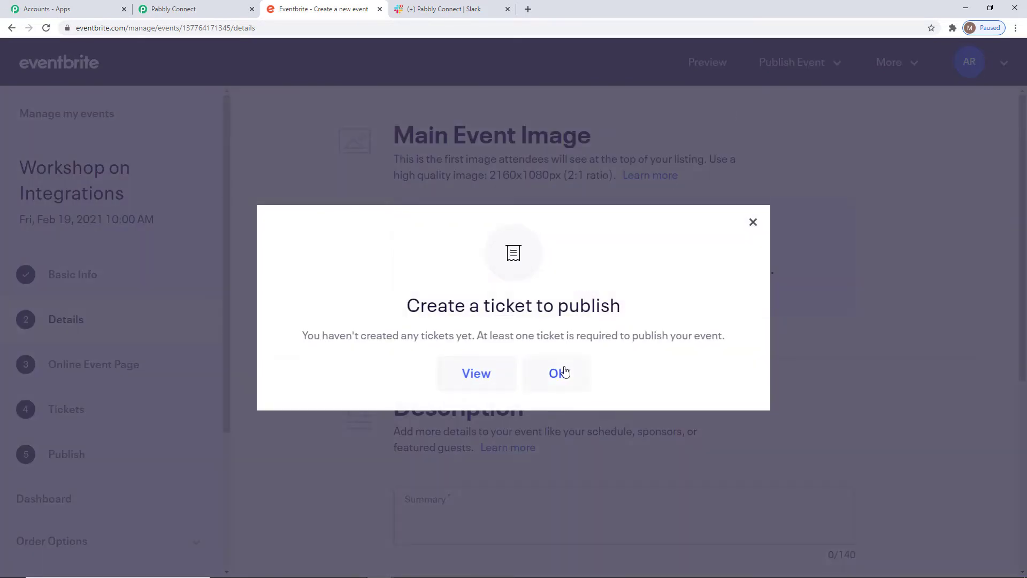
click(558, 373)
Enter the event summary "This workshop is all about Integrations of different software applications." and save the details
scroll(892, 364, down, 5)
click(486, 248)
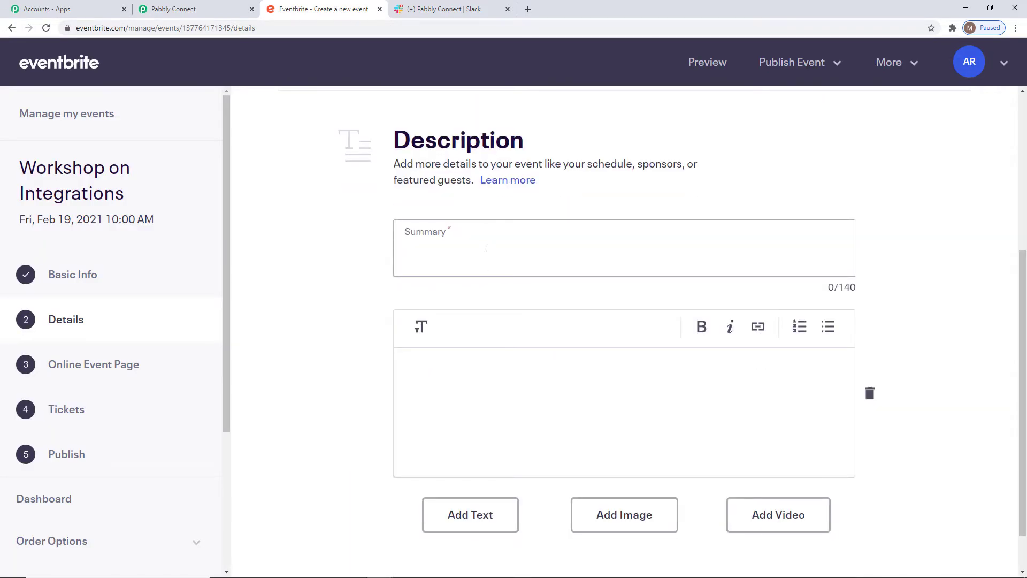
text(This works)
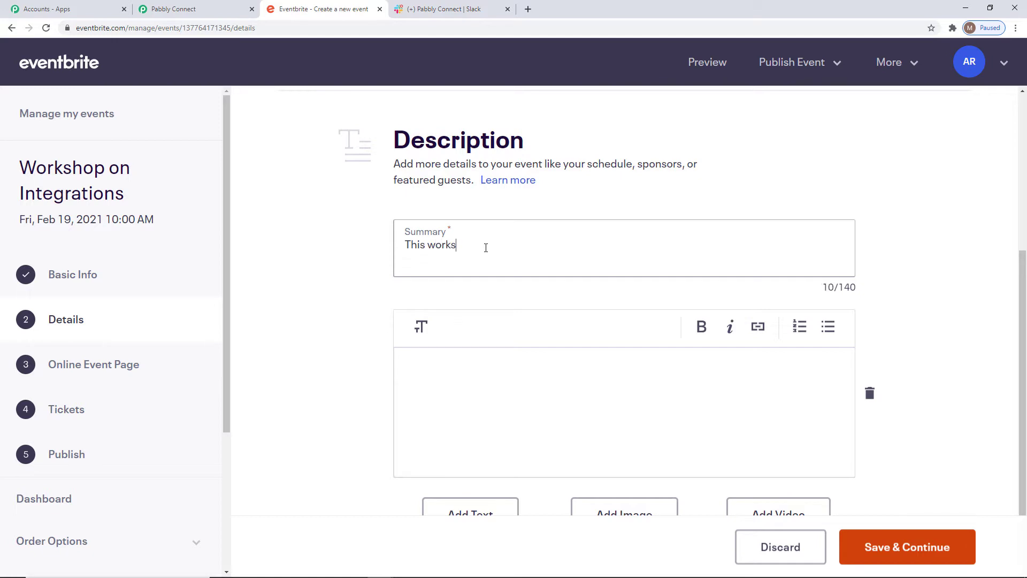
text(hop is all about Integrat)
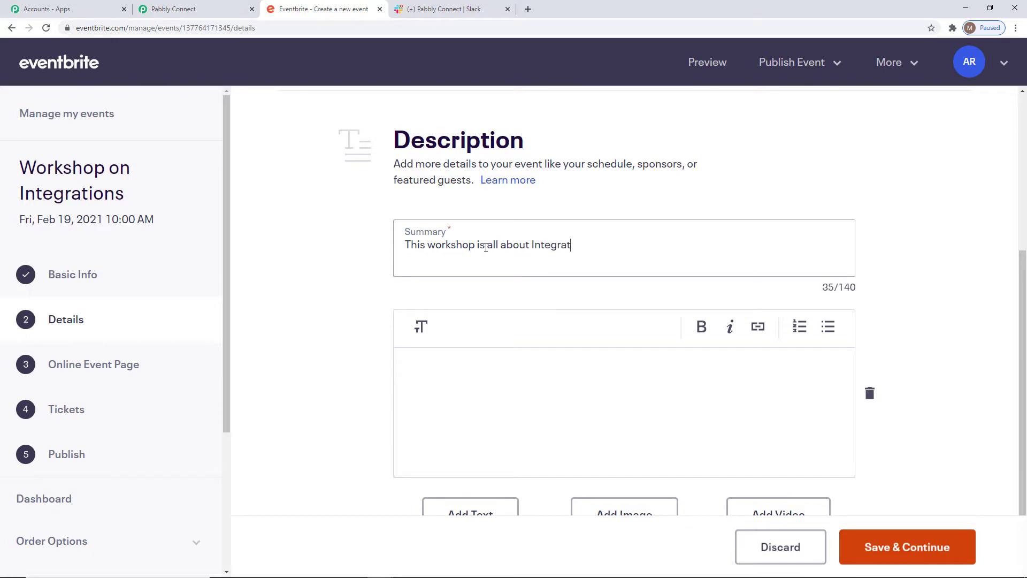
text(ions of different sof)
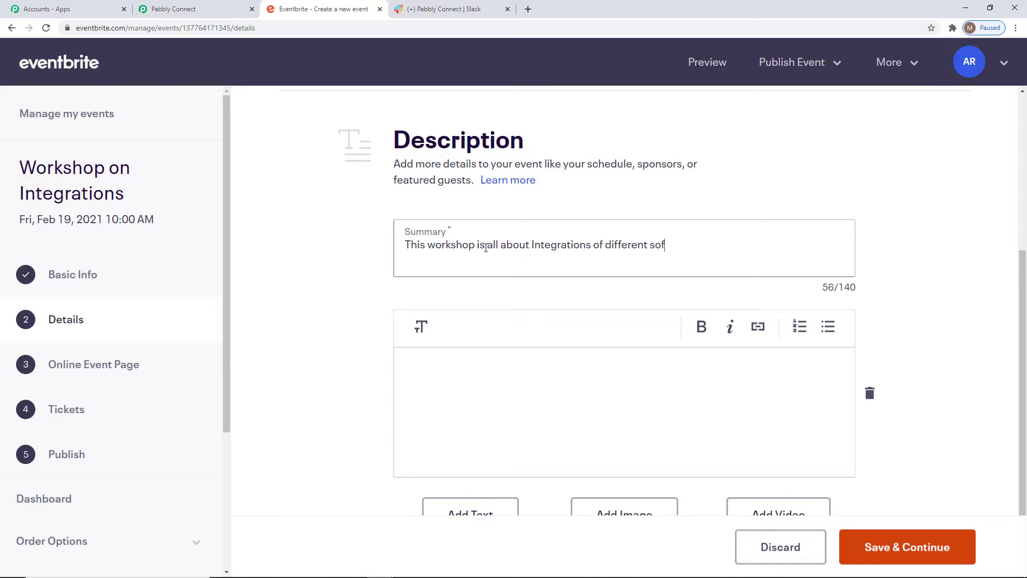
text(tware applications.)
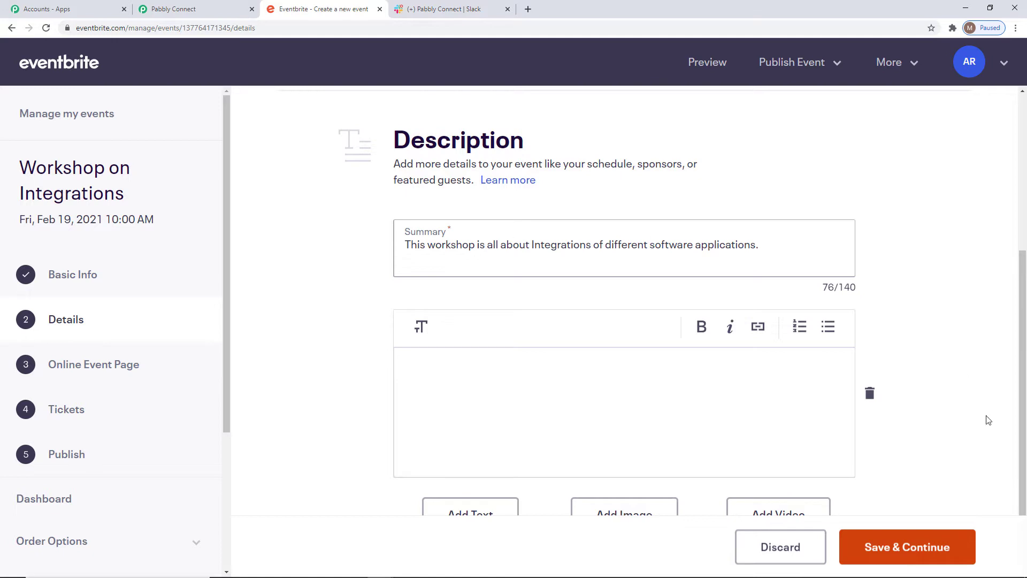
click(884, 551)
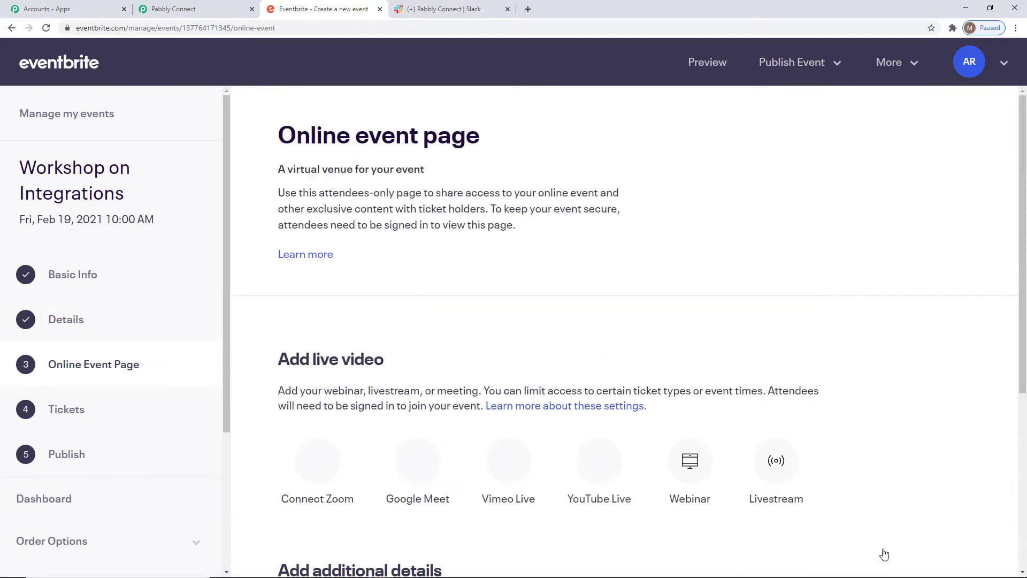
Skip the online event page content and create a free General Admission ticket with a quantity of 150
click(835, 547)
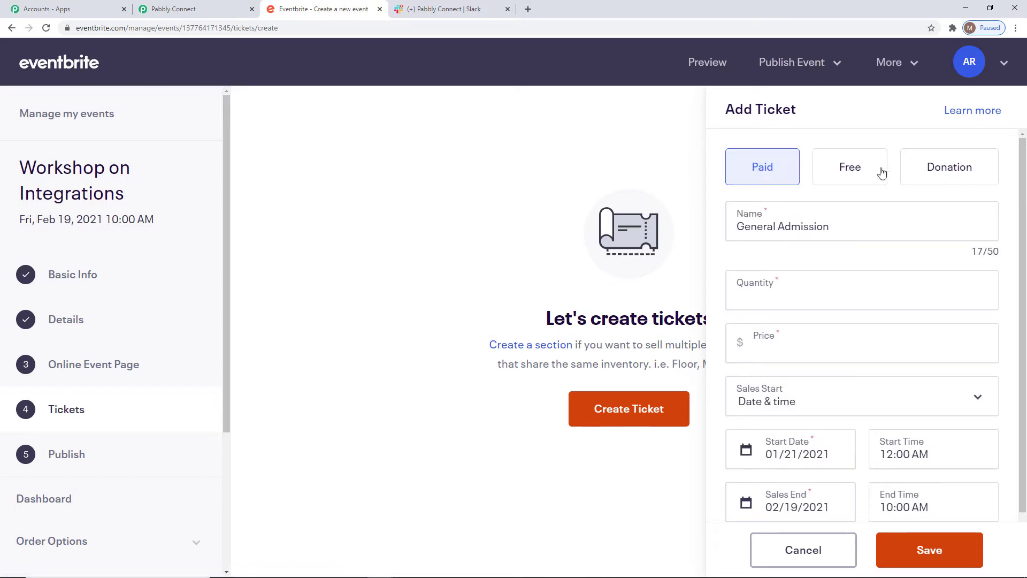
click(853, 167)
click(765, 294)
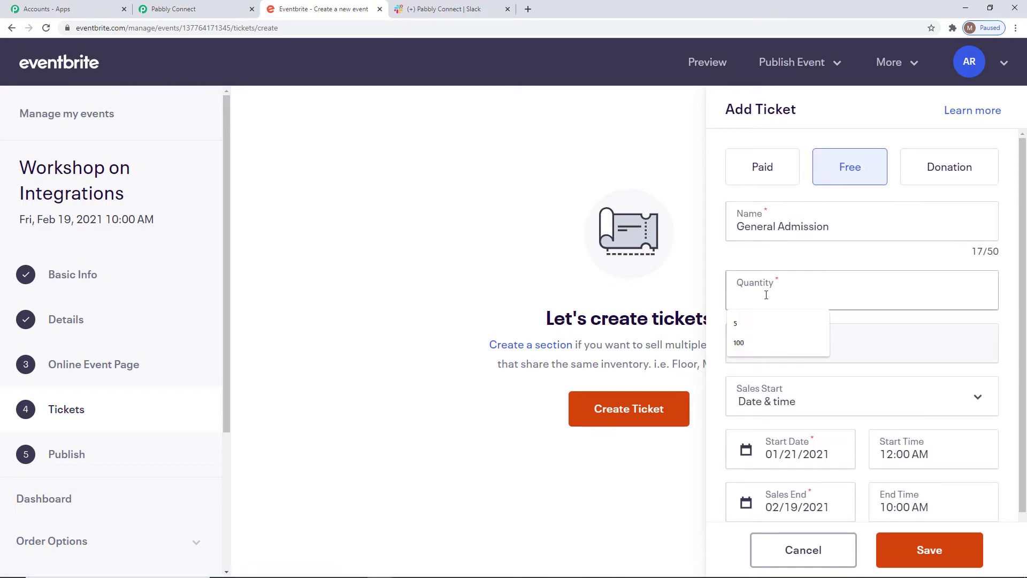
text(150)
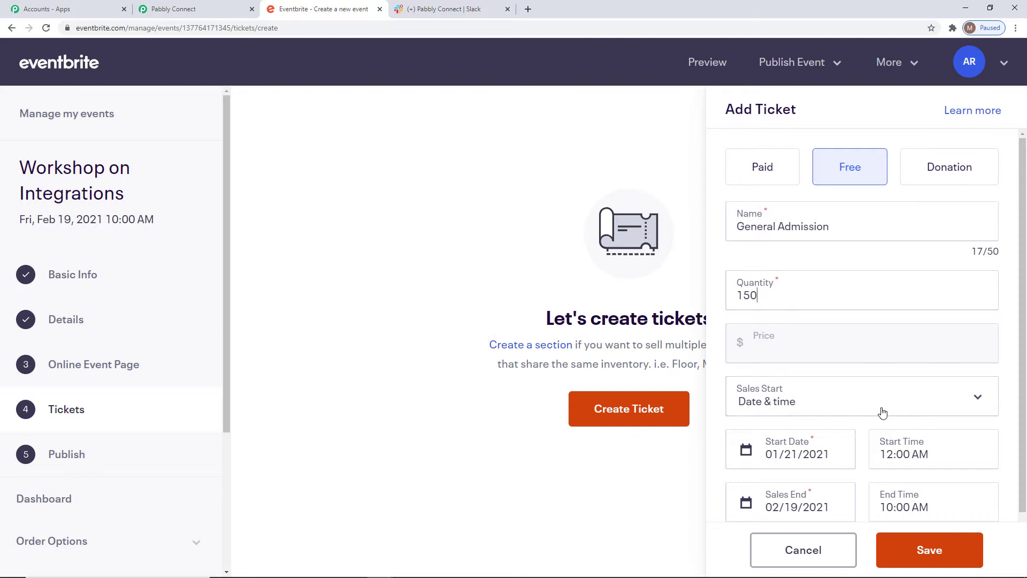
scroll(972, 484, down, 2)
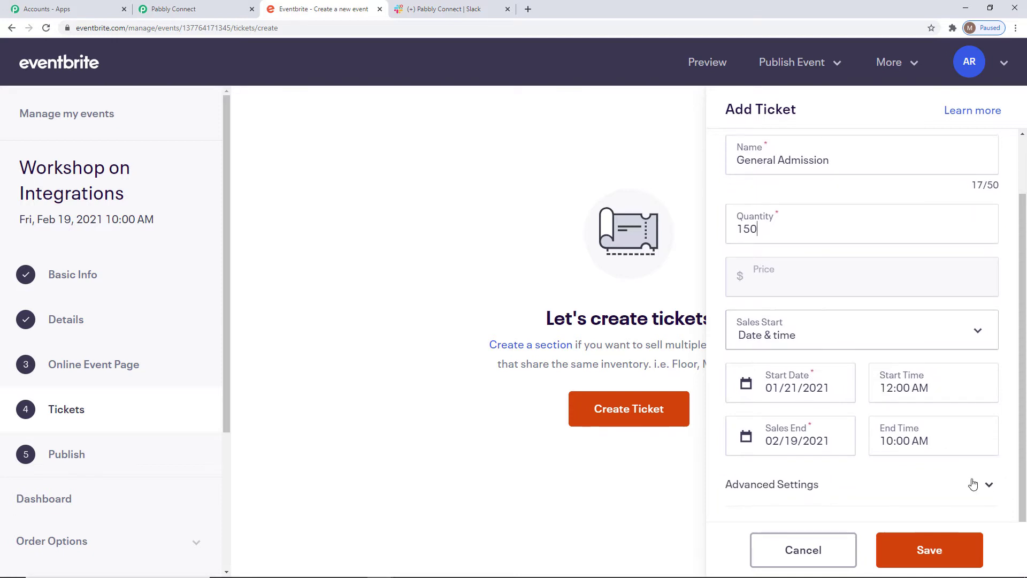
click(916, 553)
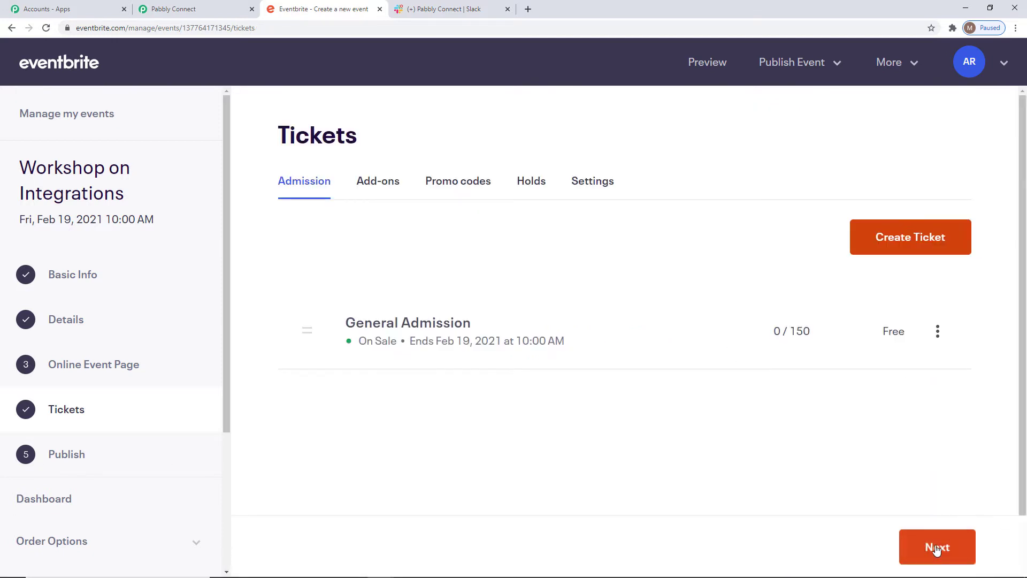
Proceed to the publishing stage, review the event summary and publish the event
click(936, 550)
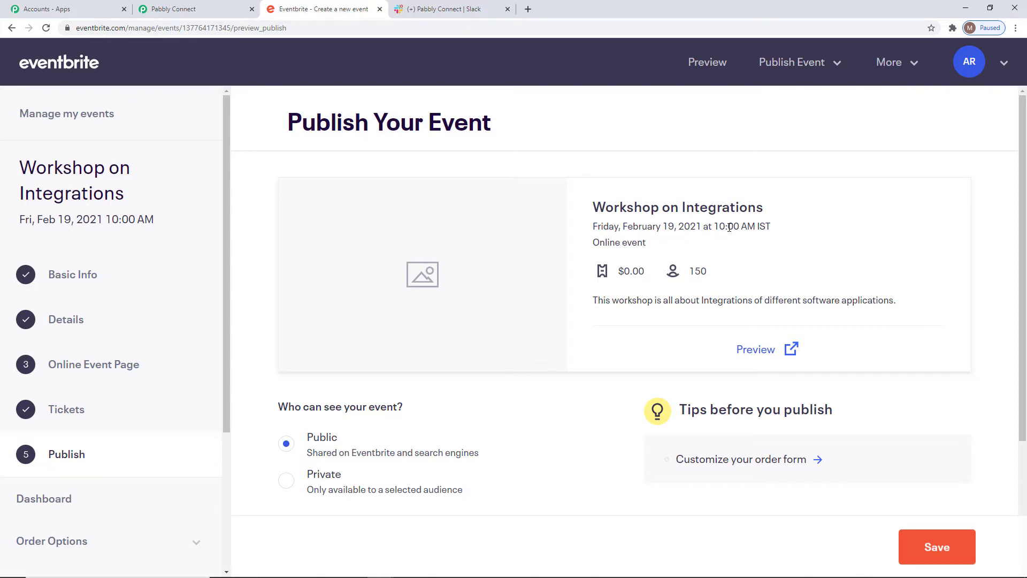
drag(592, 302, 904, 302)
click(846, 303)
click(940, 562)
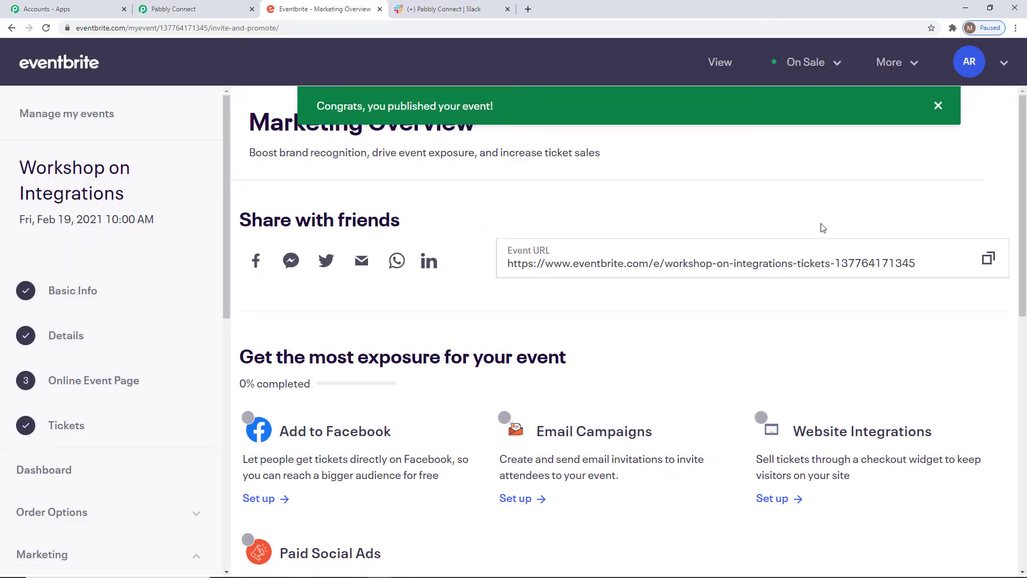
Switch to Pabbly Connect and enlarge the captured response's api_url value to examine the event ID in it
click(203, 9)
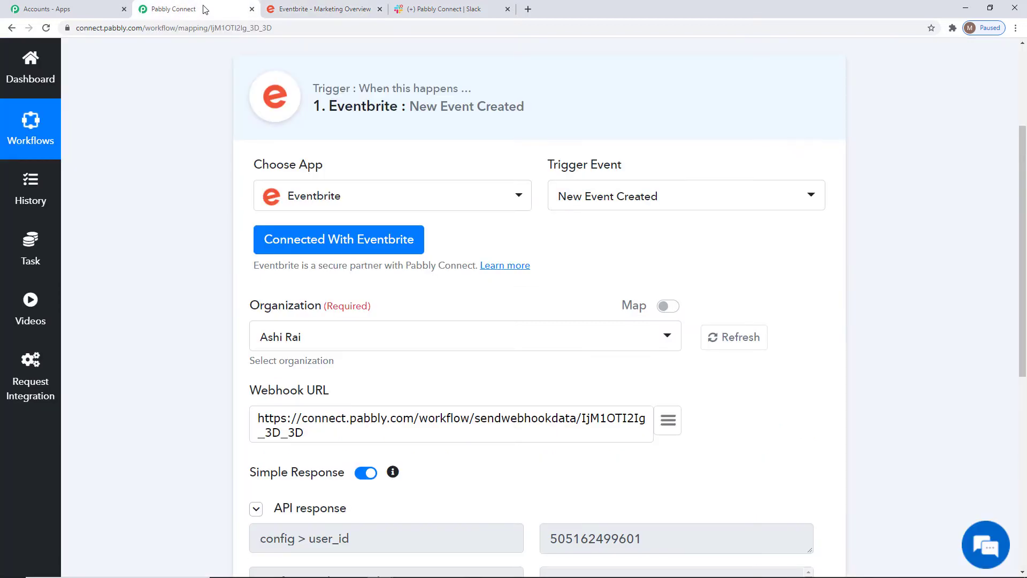
scroll(853, 415, down, 5)
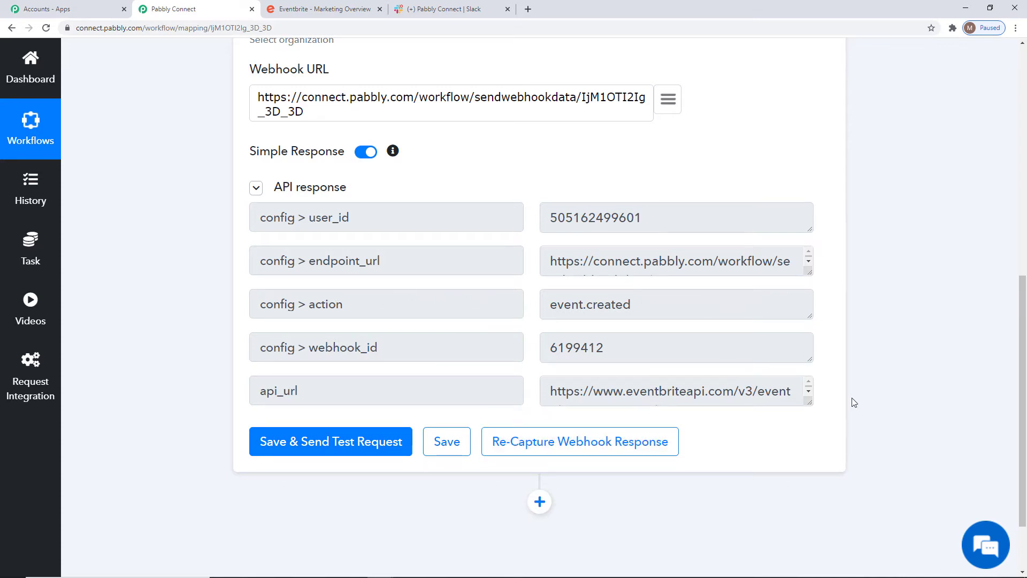
drag(810, 403, 809, 428)
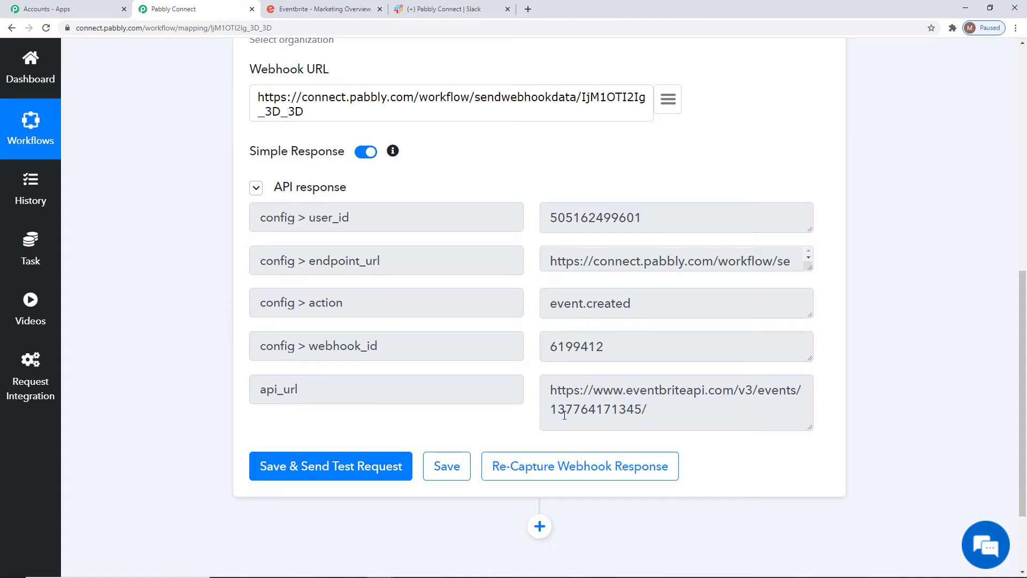
drag(551, 410, 634, 411)
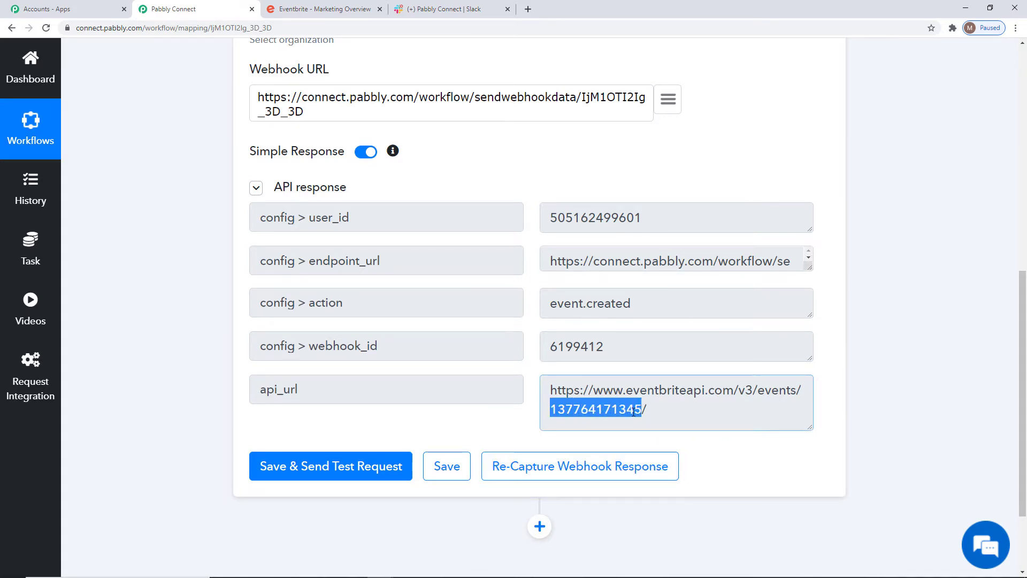
click(599, 406)
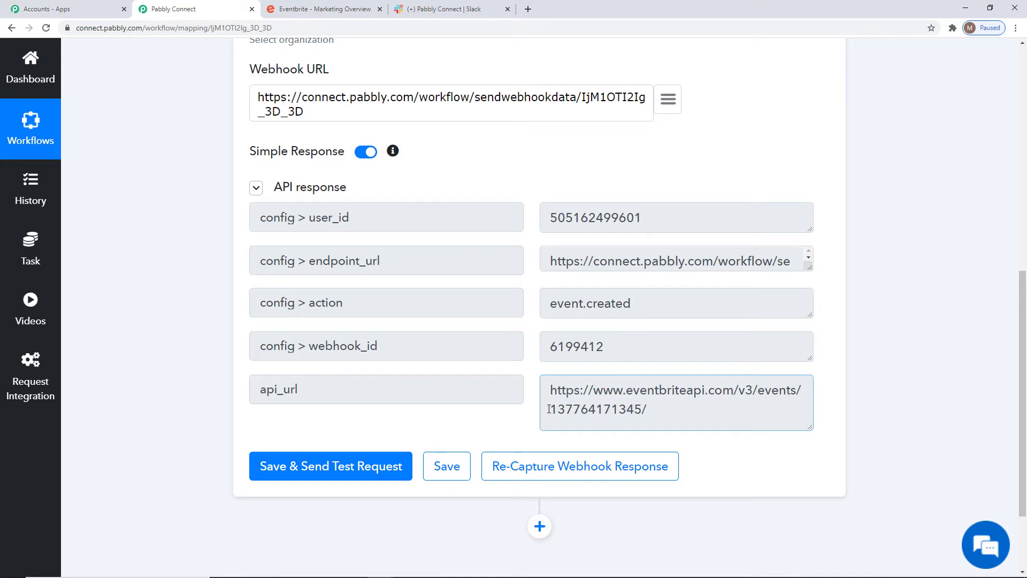
Check the event ID at the end of api_url and save the Eventbrite trigger with its captured response
drag(550, 409, 646, 411)
click(595, 411)
drag(549, 412, 653, 419)
click(648, 393)
click(457, 460)
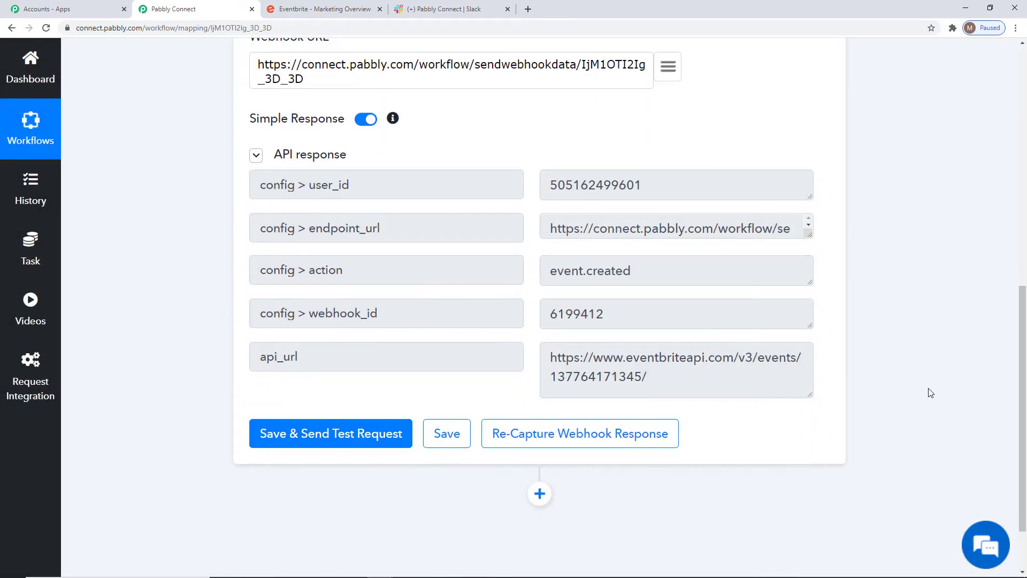
Add a Text Formatter action with the Split Text event below the trigger and connect it
scroll(695, 407, down, 2)
click(541, 415)
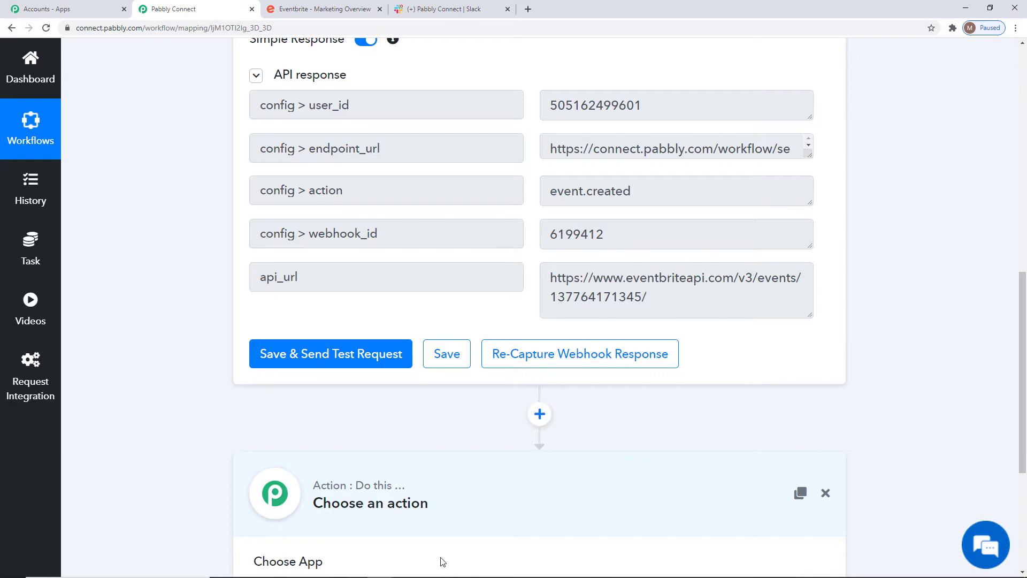
scroll(436, 508, down, 4)
click(443, 384)
text(text)
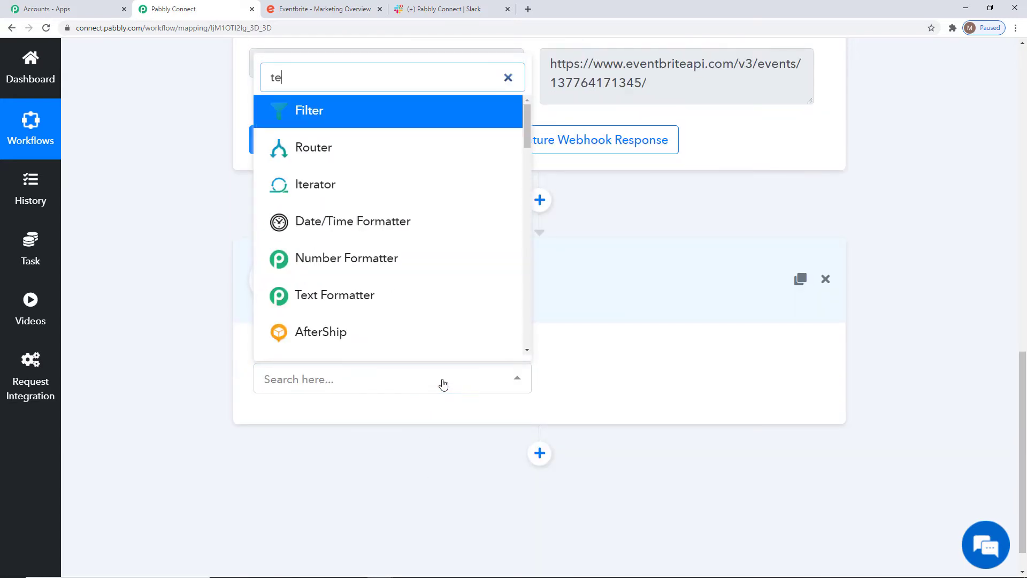
click(367, 256)
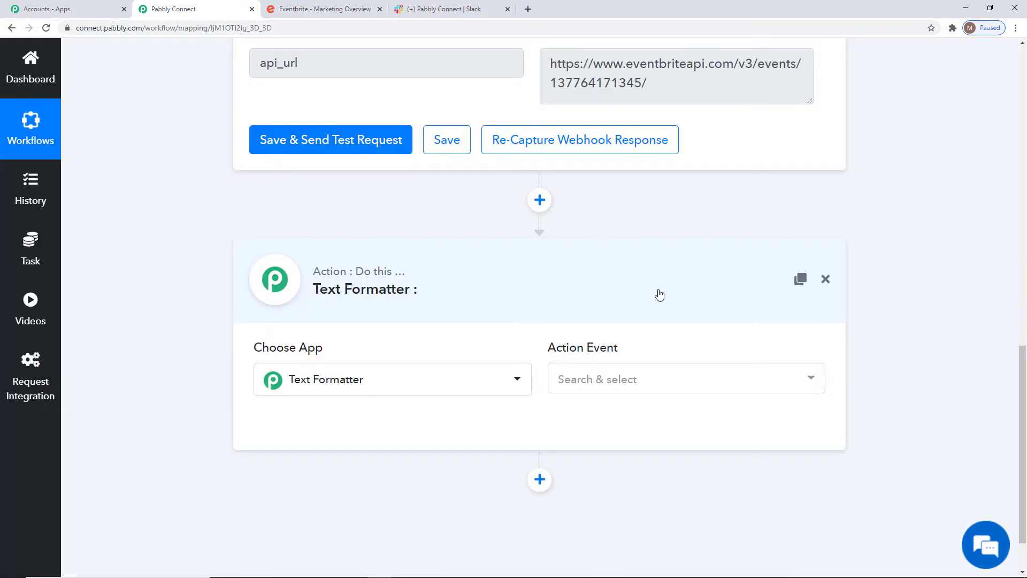
click(655, 391)
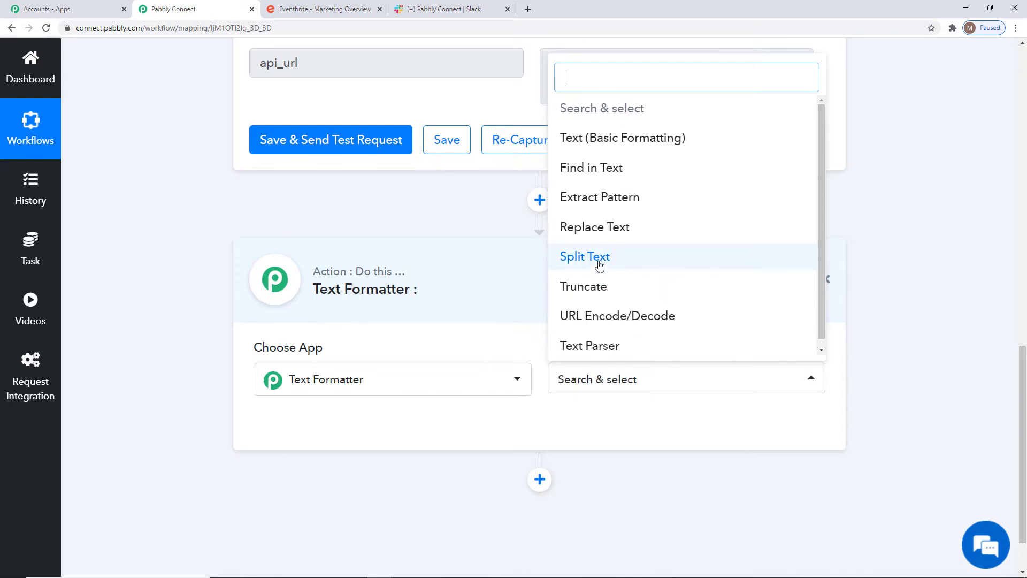
click(600, 259)
click(309, 425)
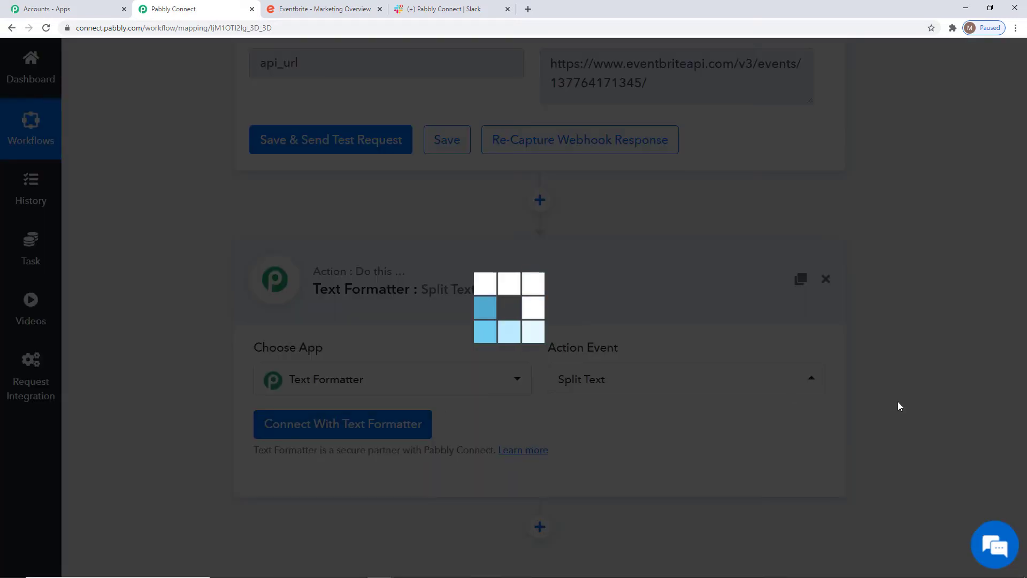
Set the split to use the trigger's api_url, separator "/" and segment index Second to Last, and send a test request
scroll(838, 266, down, 5)
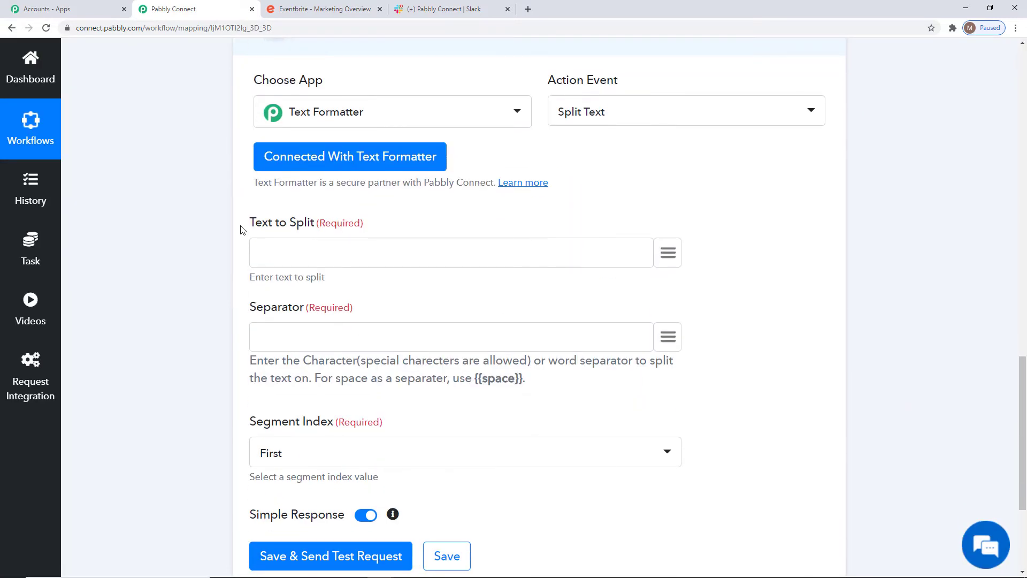
click(668, 253)
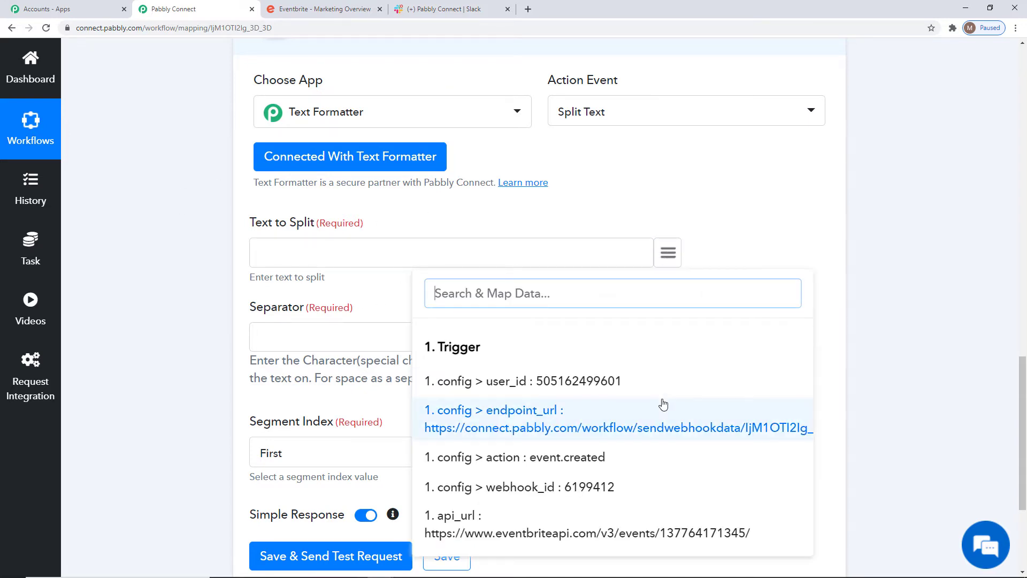
scroll(447, 419, down, 2)
click(448, 420)
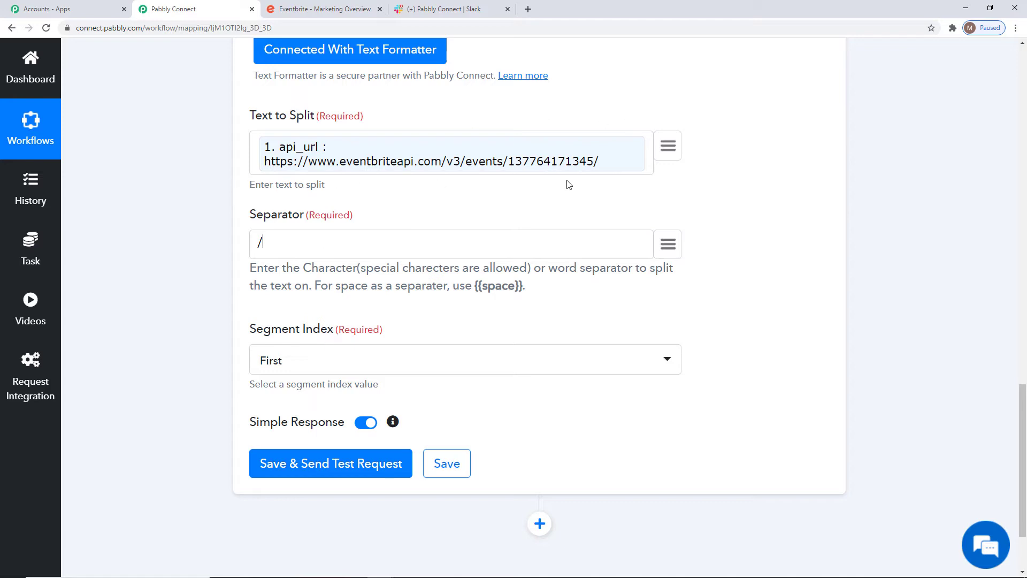
click(303, 370)
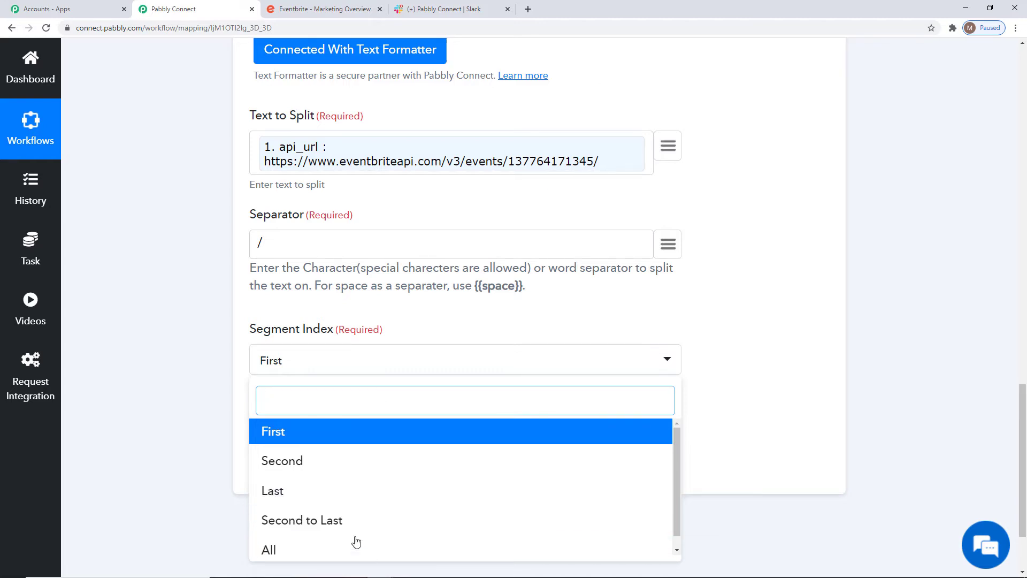
click(323, 520)
click(314, 473)
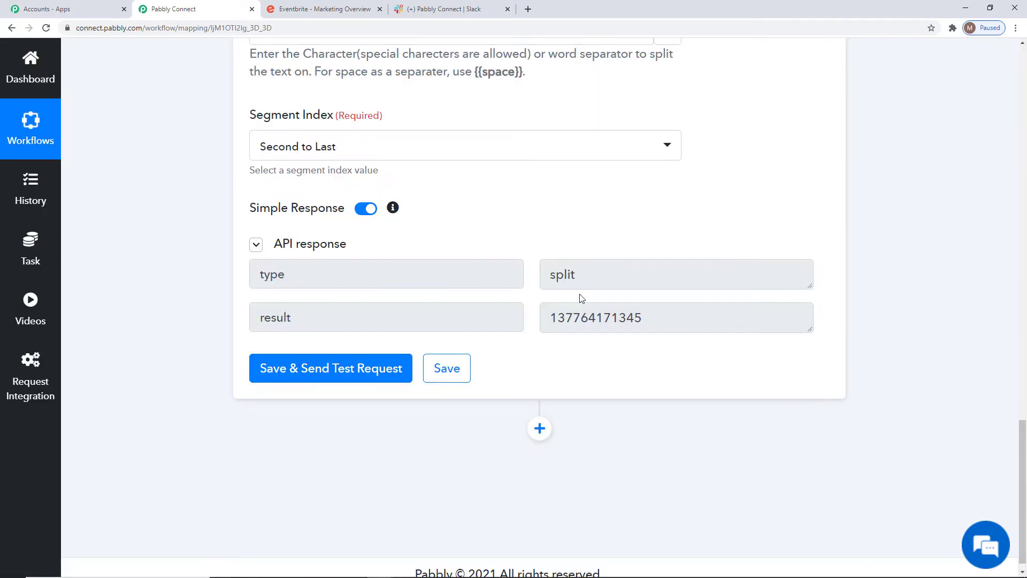
Check the event ID extracted in the split result and save the Text Formatter action
drag(546, 320, 655, 319)
click(556, 320)
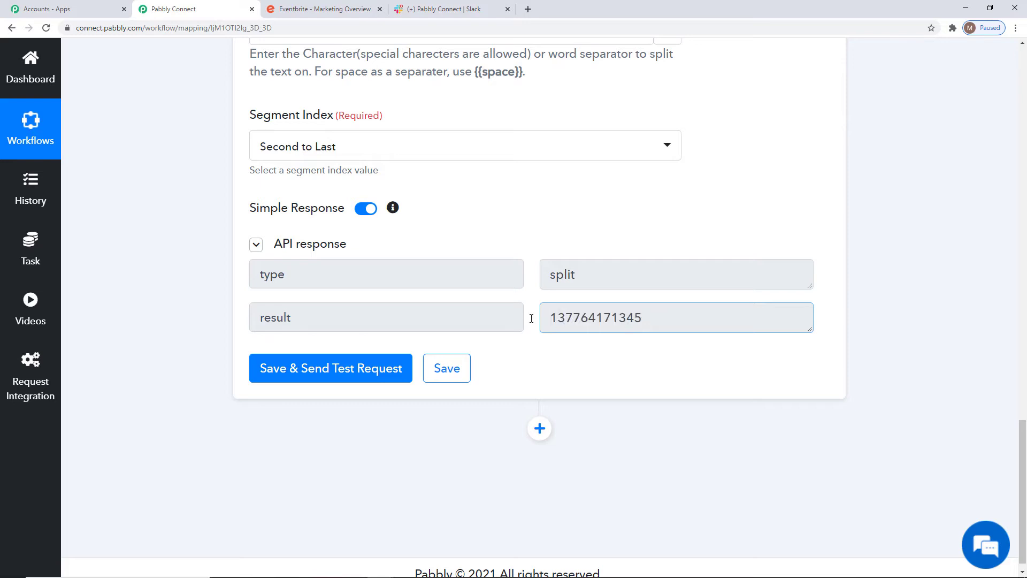
click(446, 369)
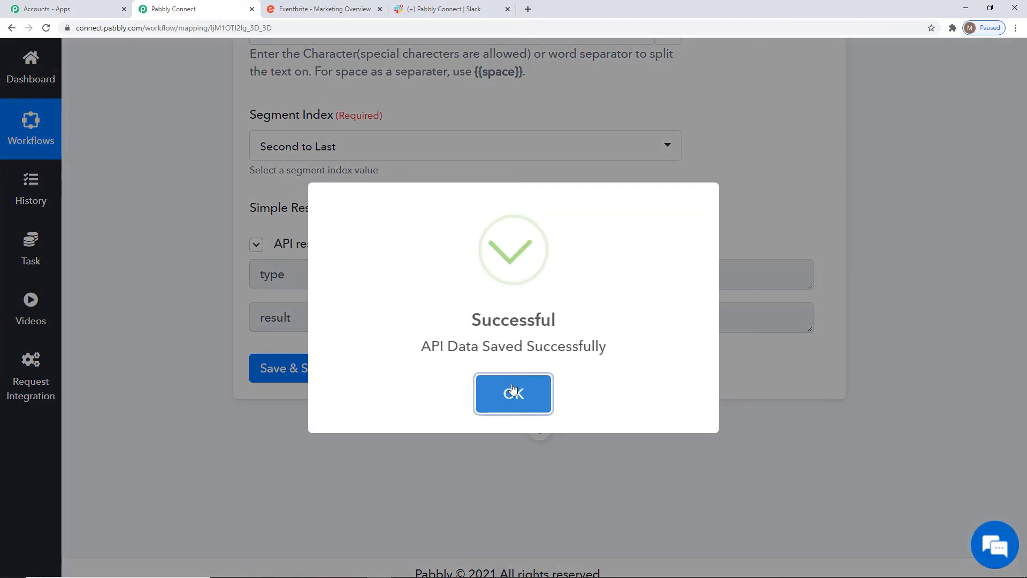
click(512, 390)
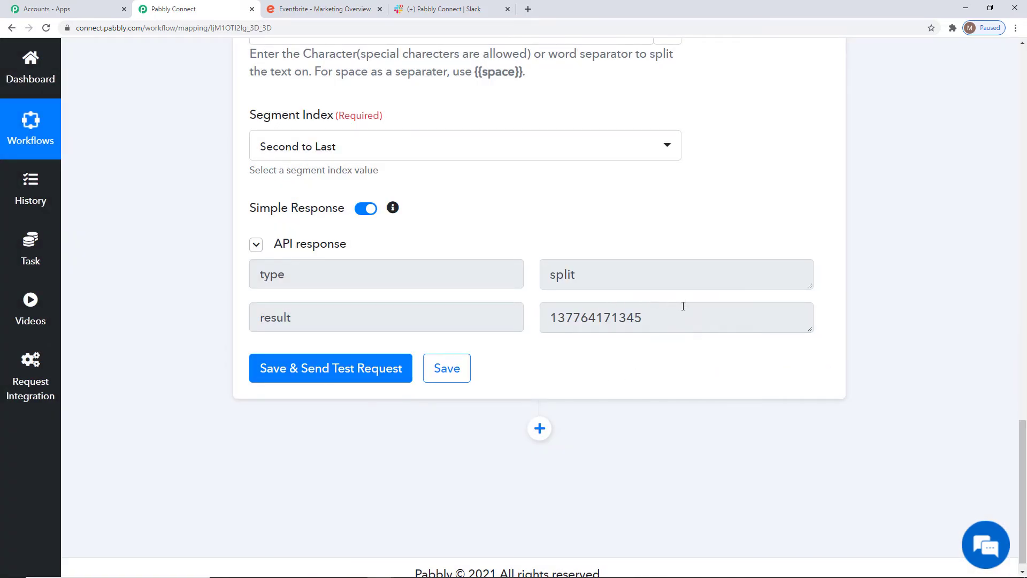
Add an Eventbrite action with the Get Event action event after the Text Formatter step
scroll(521, 224, down, 1)
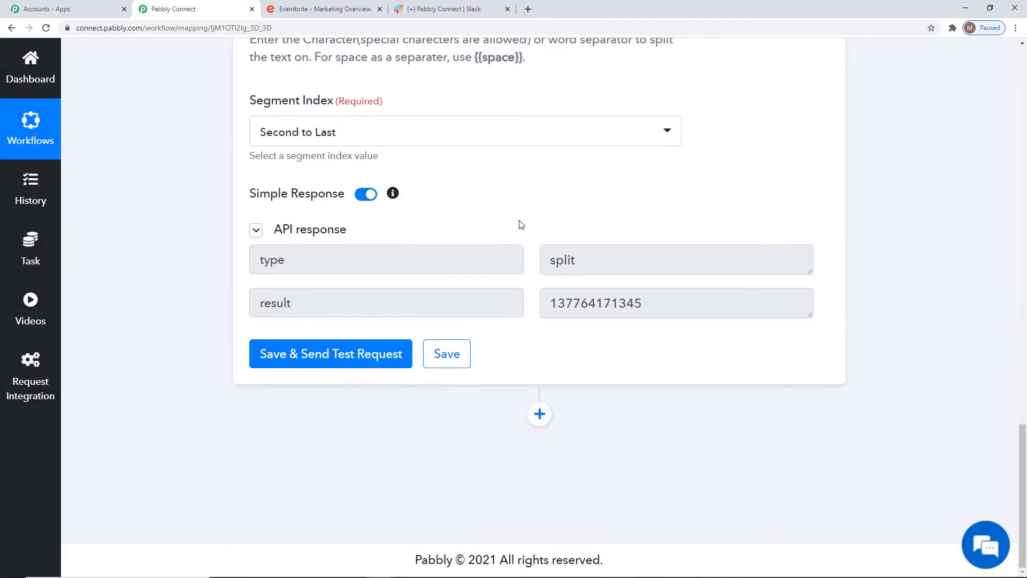
click(540, 414)
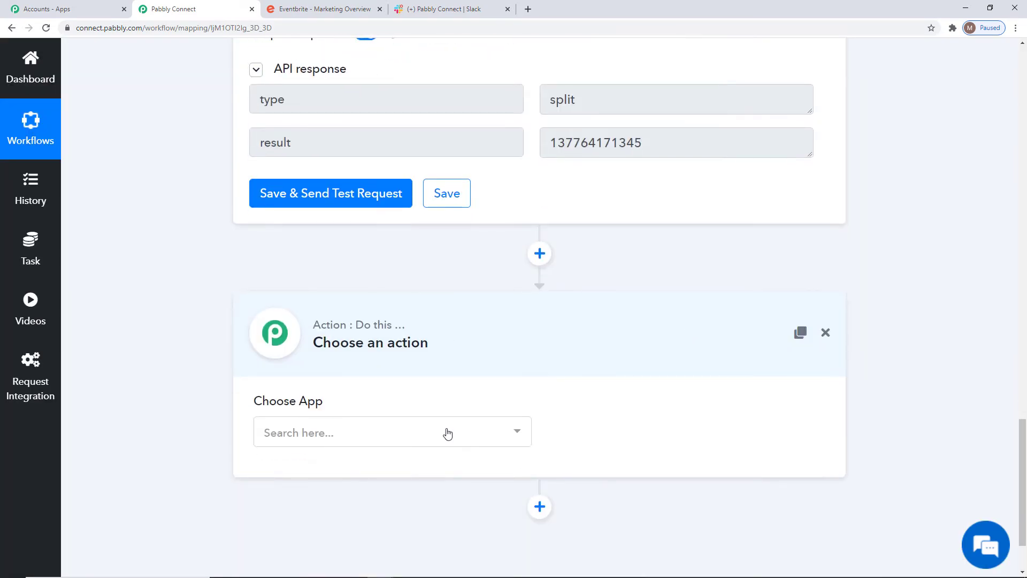
click(444, 431)
text(Event)
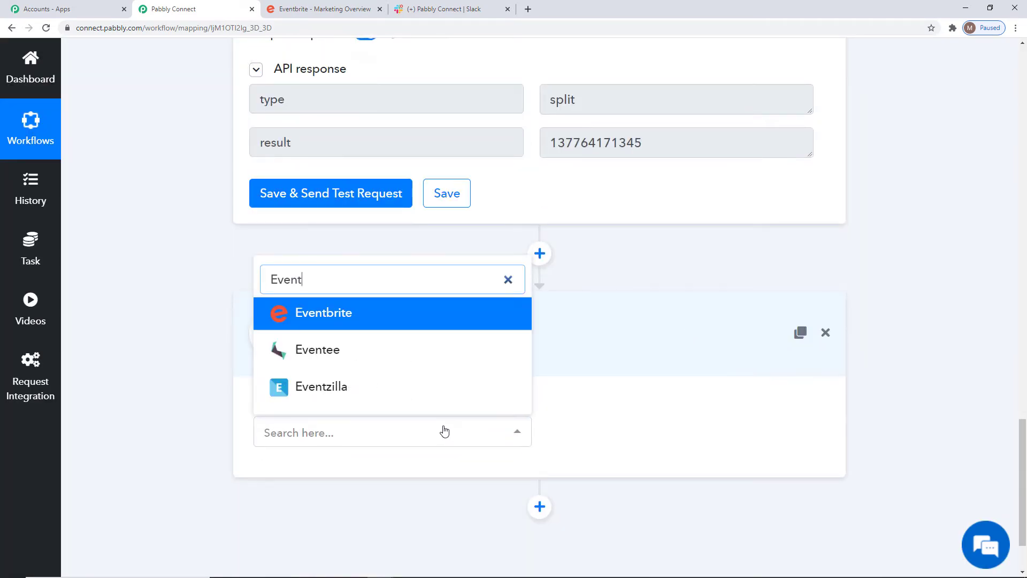
click(375, 316)
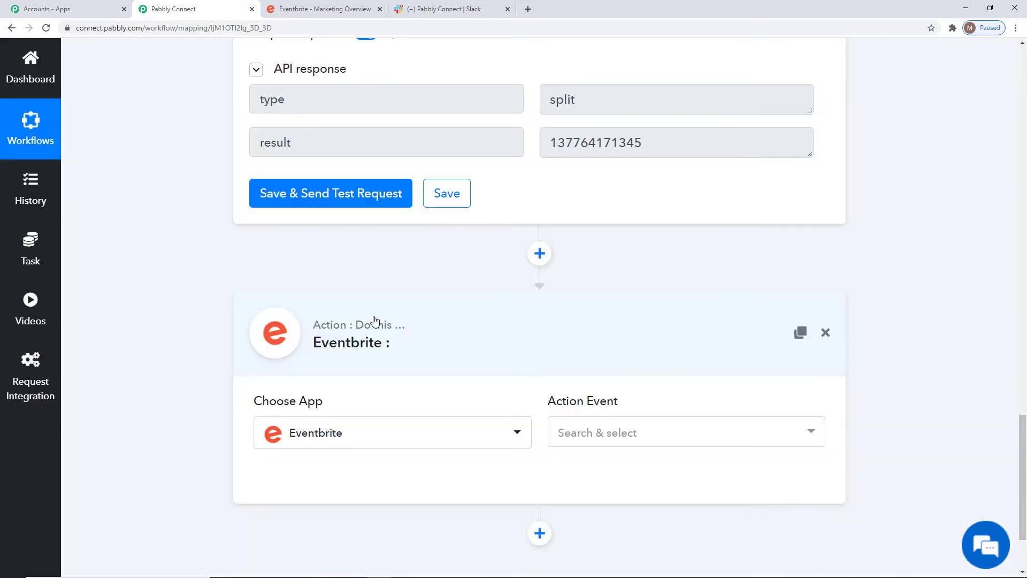
click(667, 440)
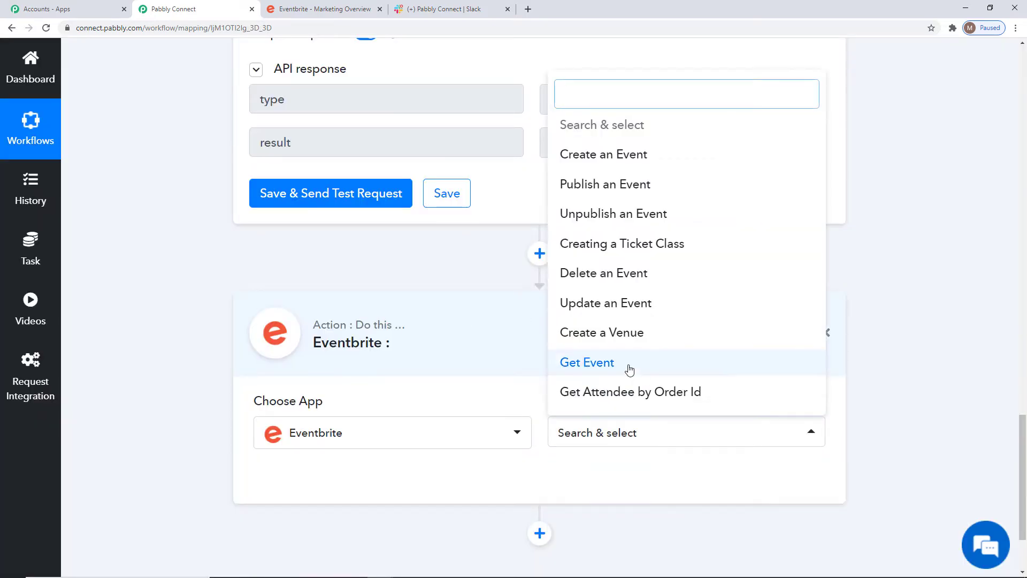
click(590, 368)
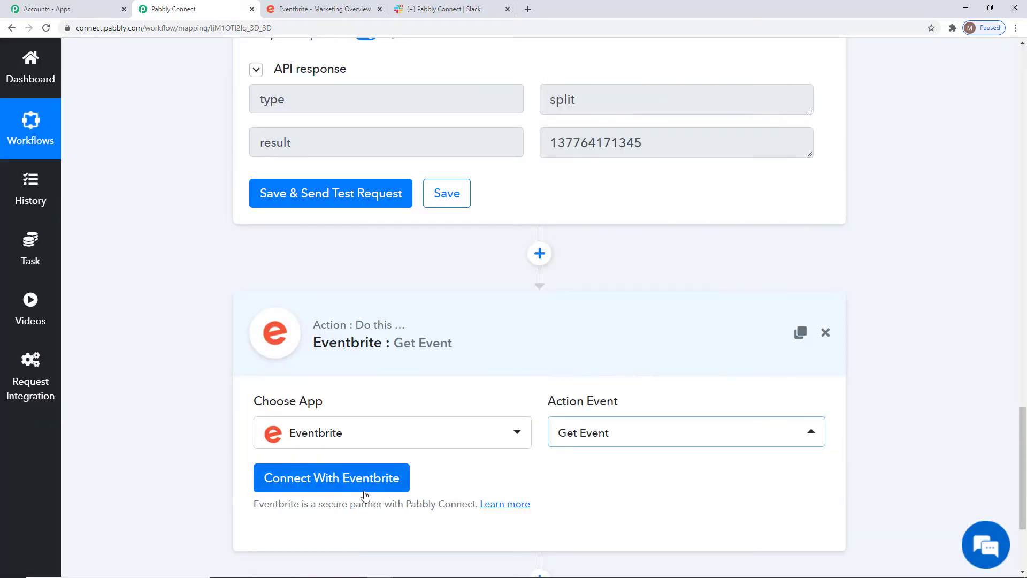
Connect the Get Event action using the existing Eventbrite #2 credentials and save the connection
click(351, 477)
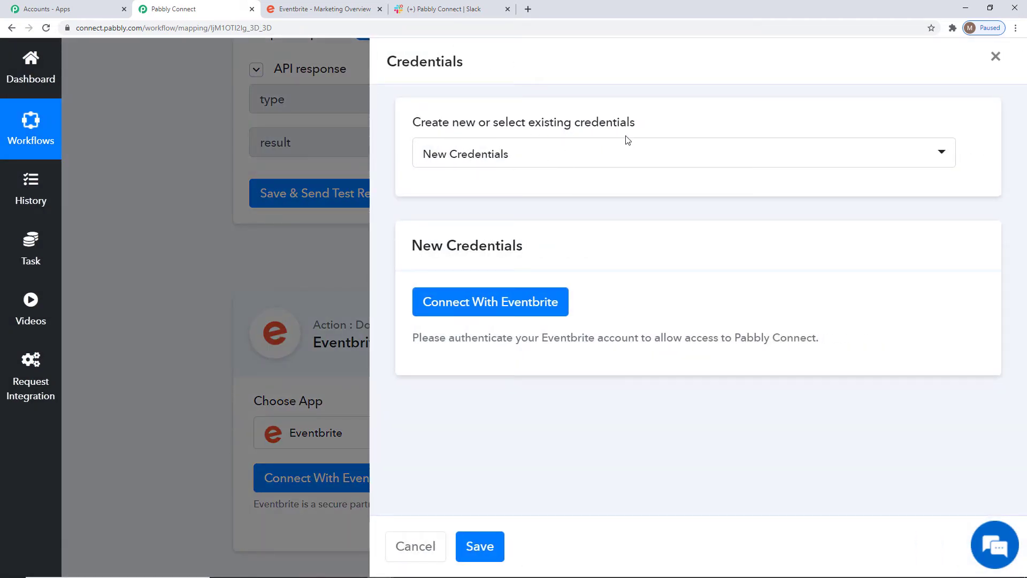
click(555, 155)
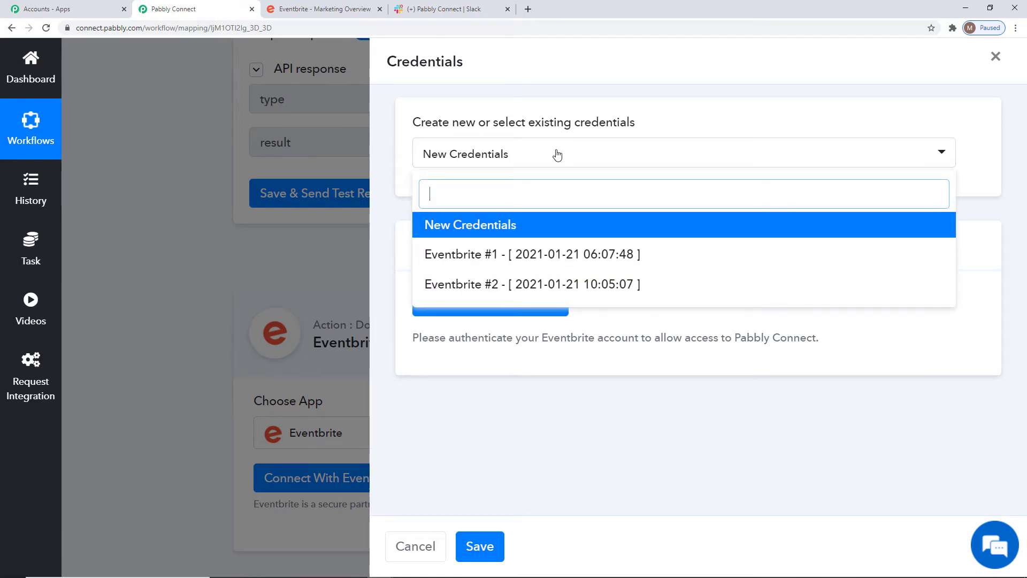
click(578, 292)
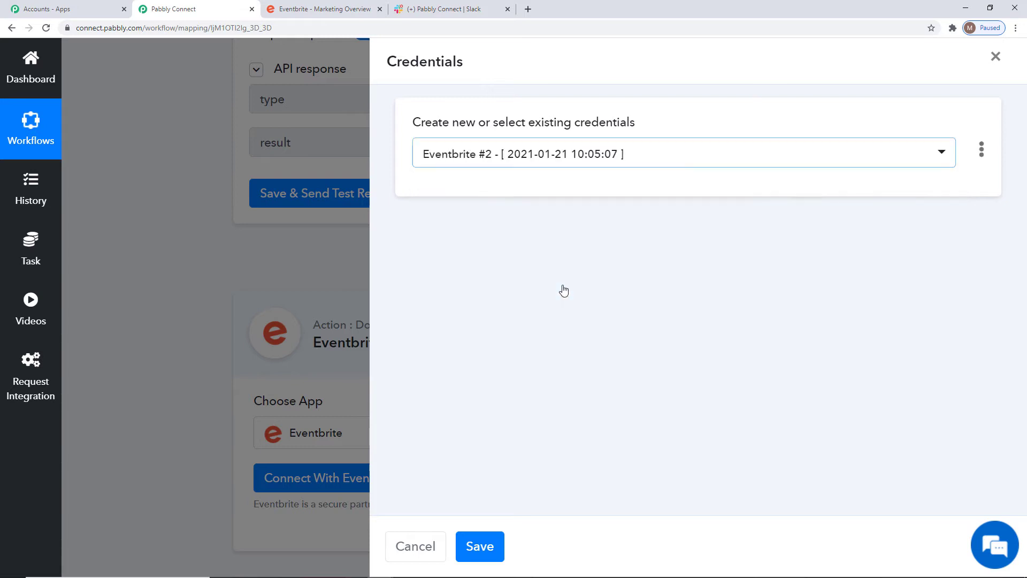
click(481, 546)
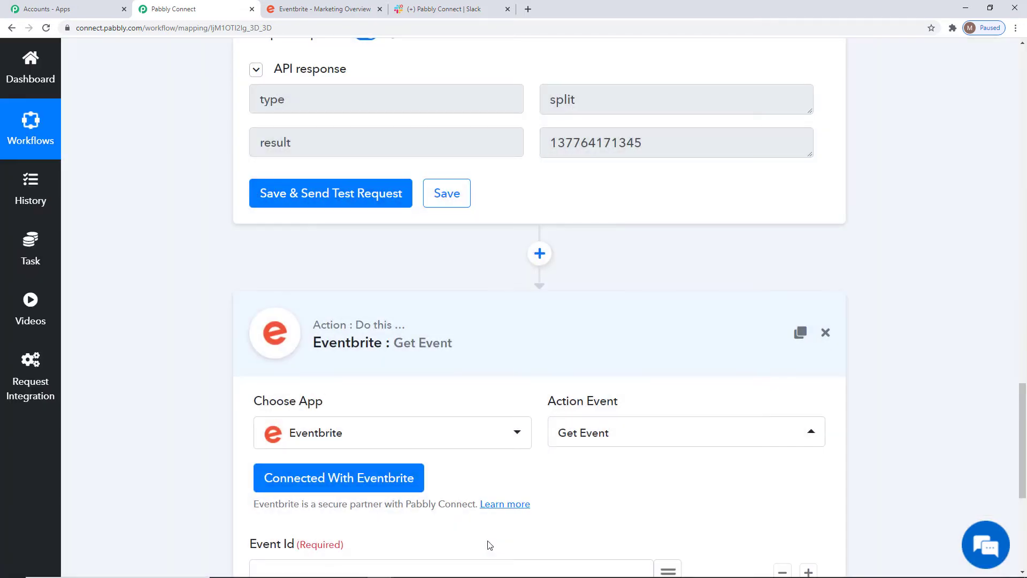
Map the Text Formatter result to the required Event Id and send a test request
scroll(982, 360, down, 5)
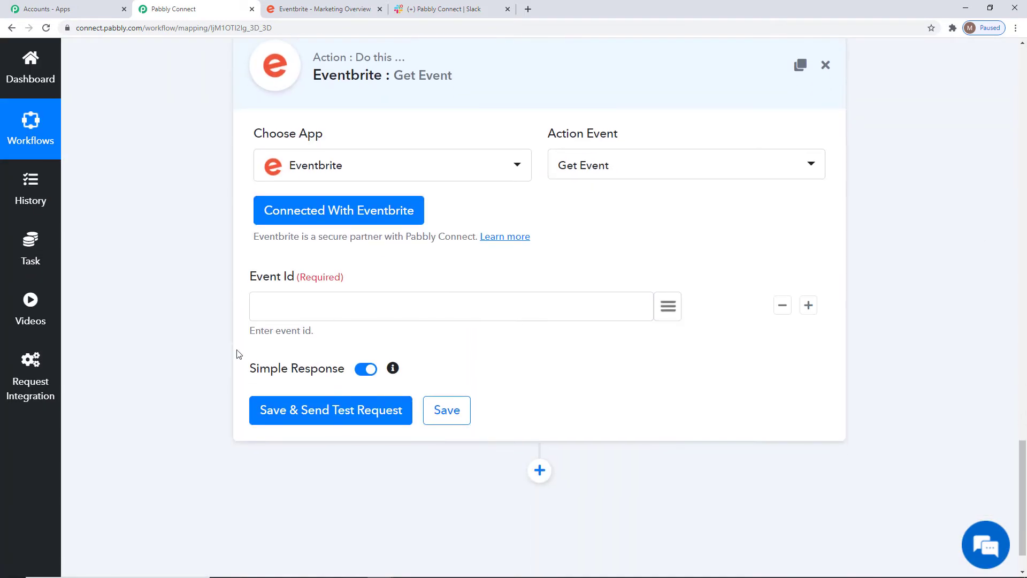
click(668, 308)
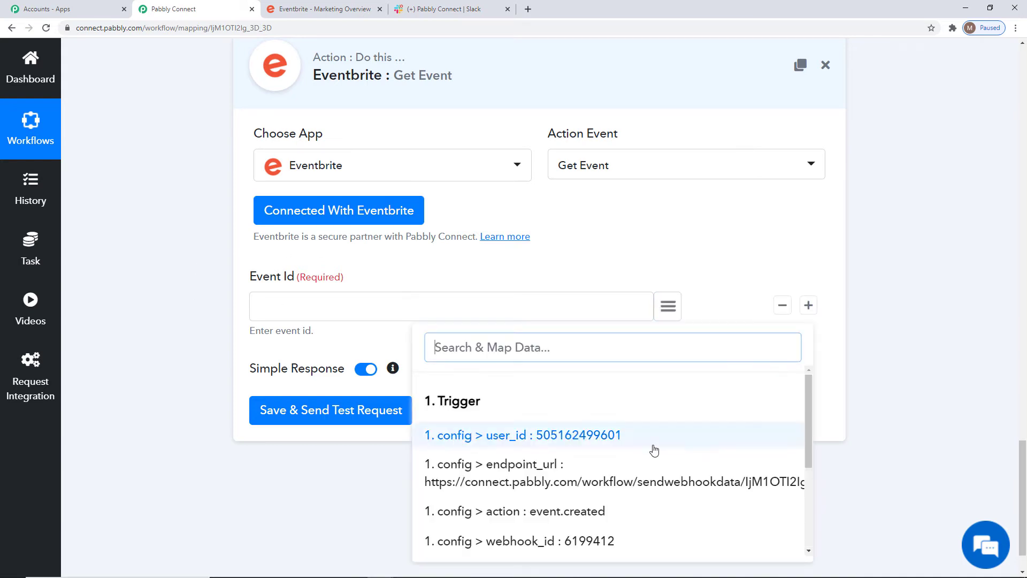
scroll(654, 450, down, 2)
click(509, 541)
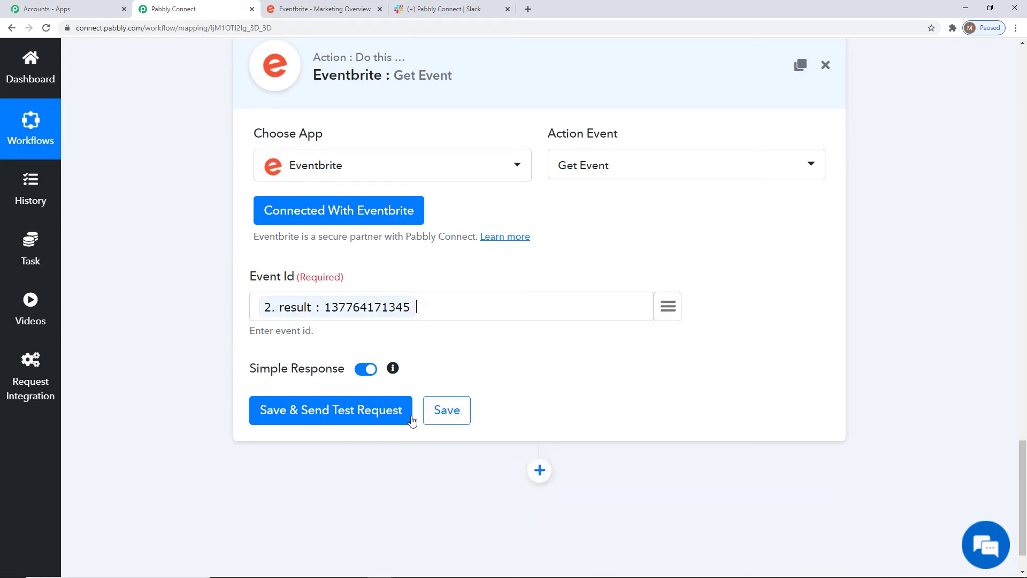
click(338, 418)
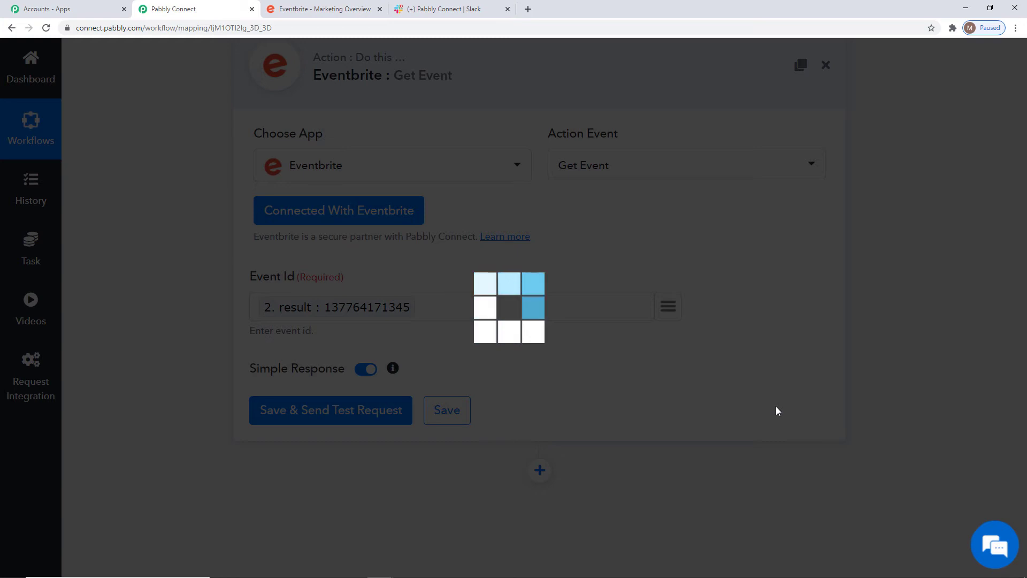
Examine the event details in the Get Event response and enlarge the description > text value to read it fully
scroll(993, 323, down, 5)
scroll(984, 323, up, 3)
scroll(567, 342, down, 2)
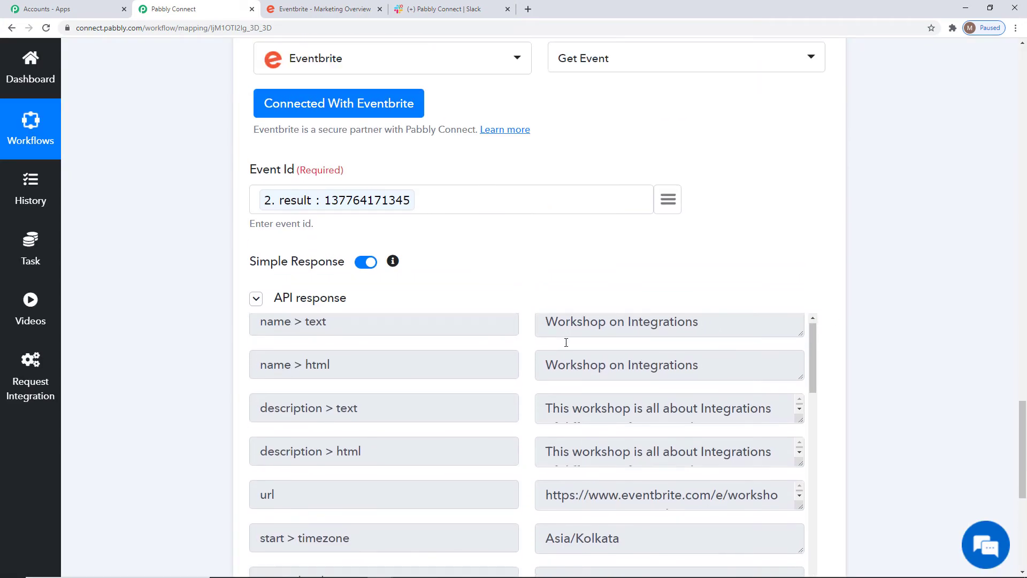
scroll(617, 422, up, 6)
scroll(1008, 409, down, 5)
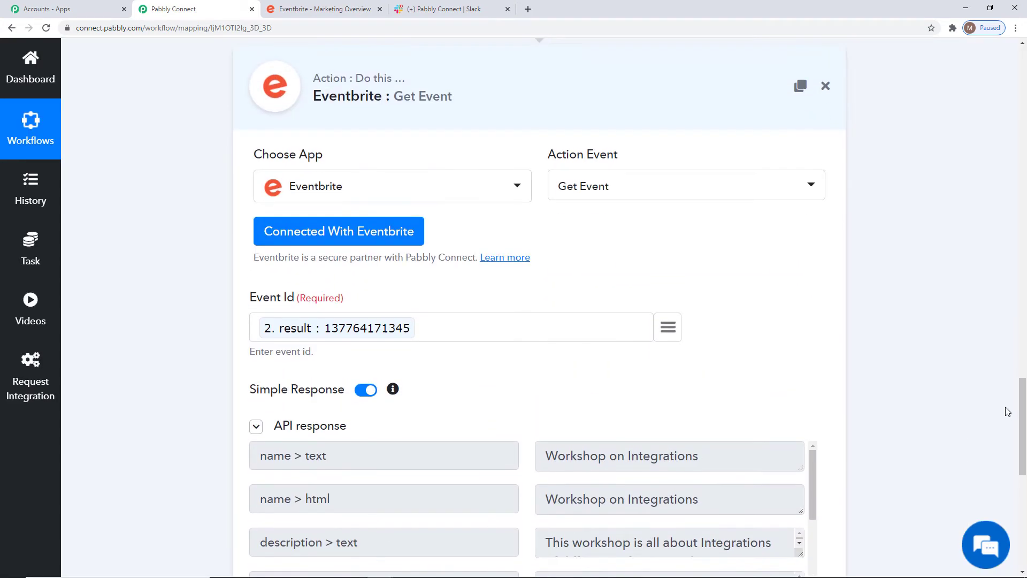
scroll(1005, 398, down, 2)
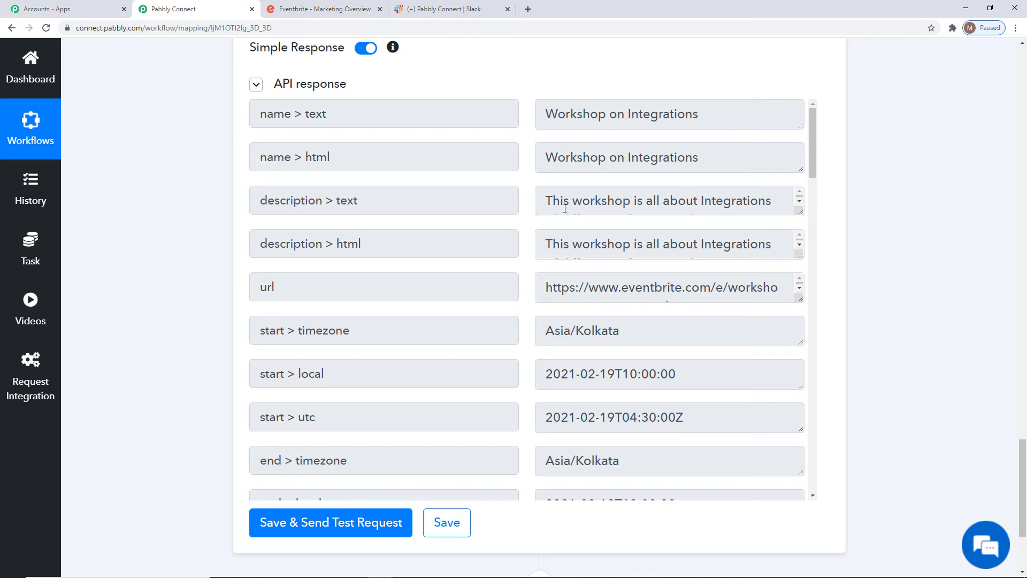
click(794, 214)
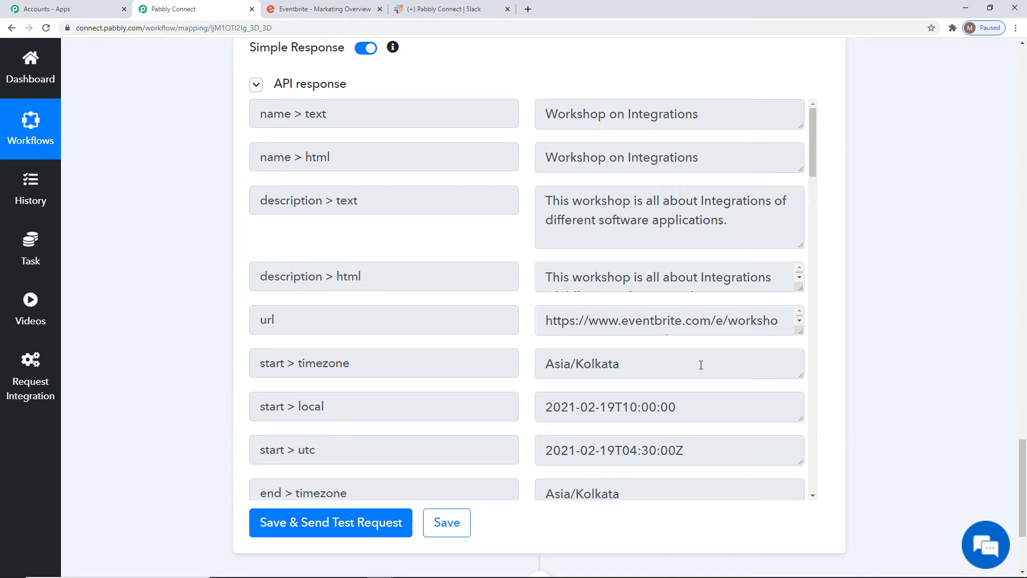
Check the remaining event fields in the Get Event response and save the action
scroll(697, 359, down, 1)
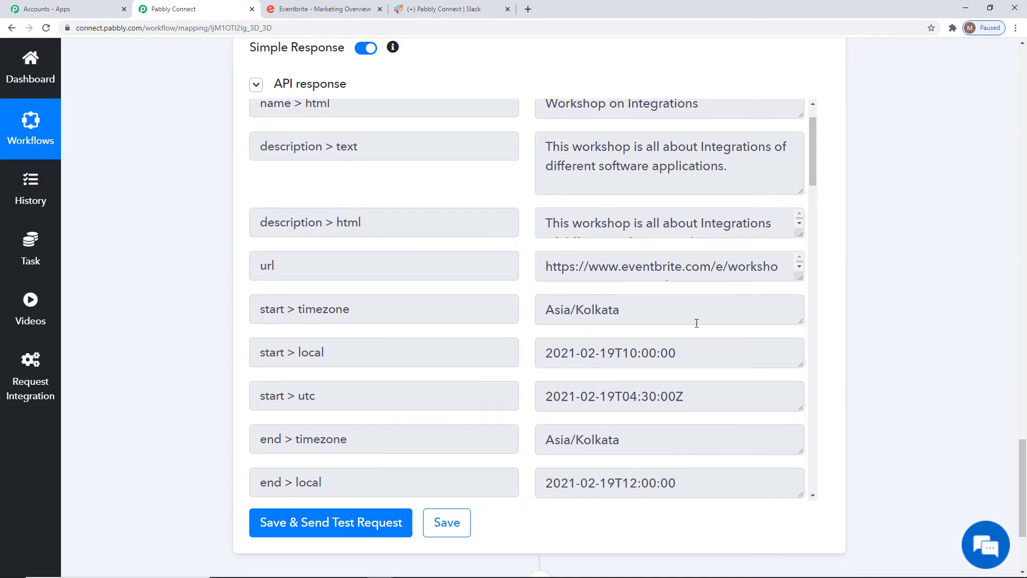
scroll(694, 323, down, 9)
scroll(695, 323, down, 15)
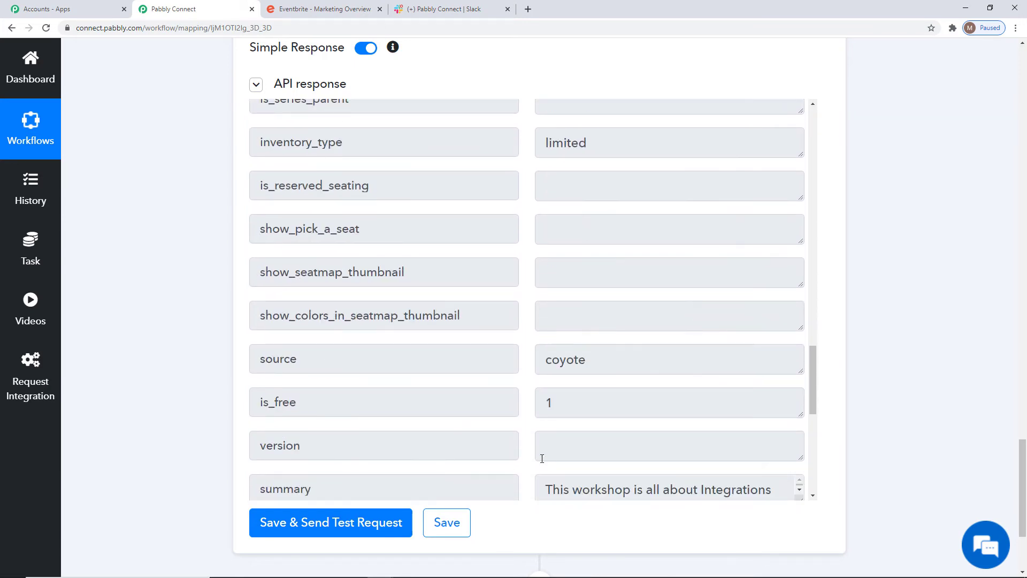
click(455, 522)
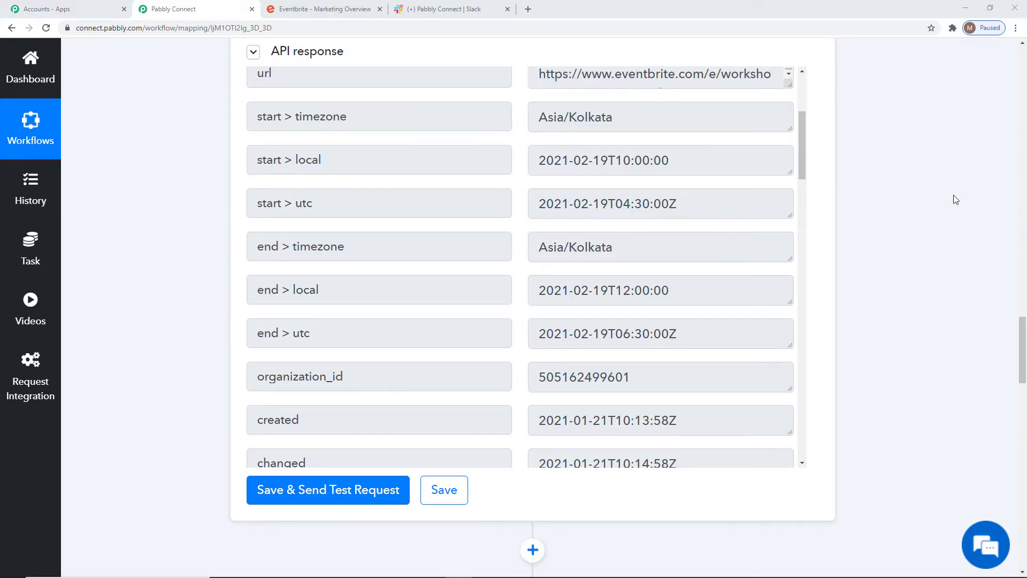
scroll(732, 301, up, 4)
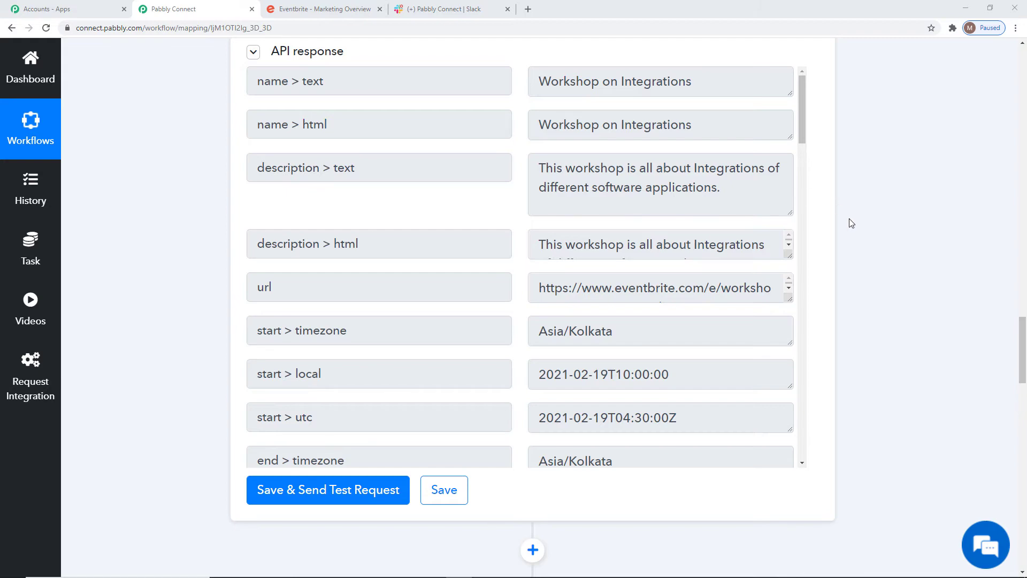
Insert a Delay action between the Text Formatter action and the Eventbrite Get Event action
scroll(917, 316, up, 10)
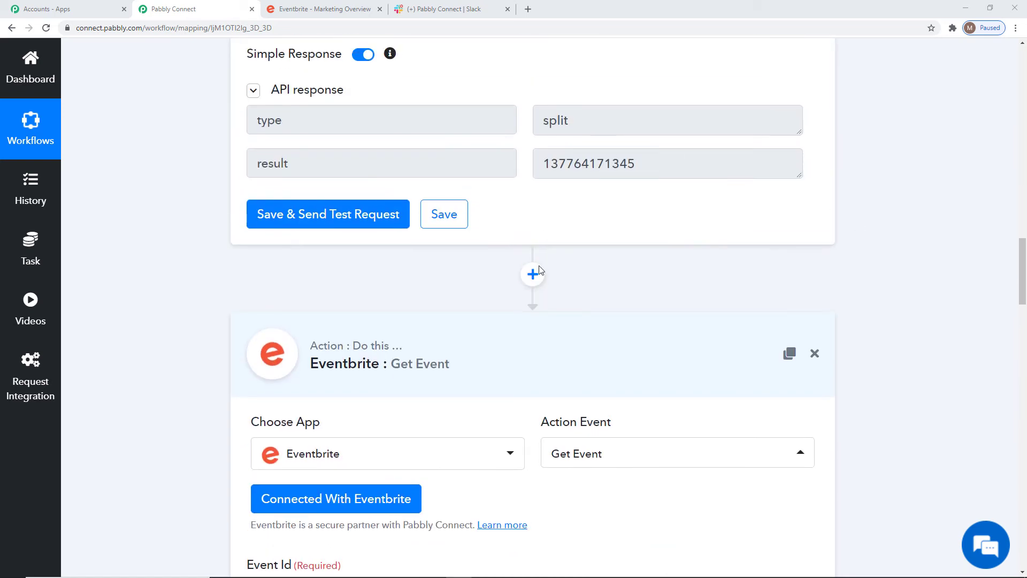
click(539, 270)
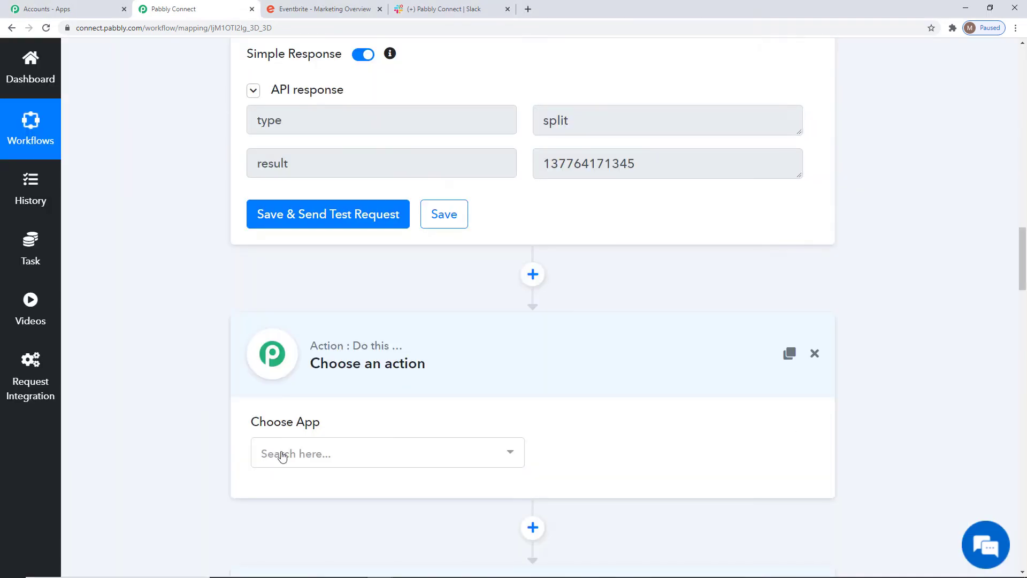
click(353, 463)
text(del)
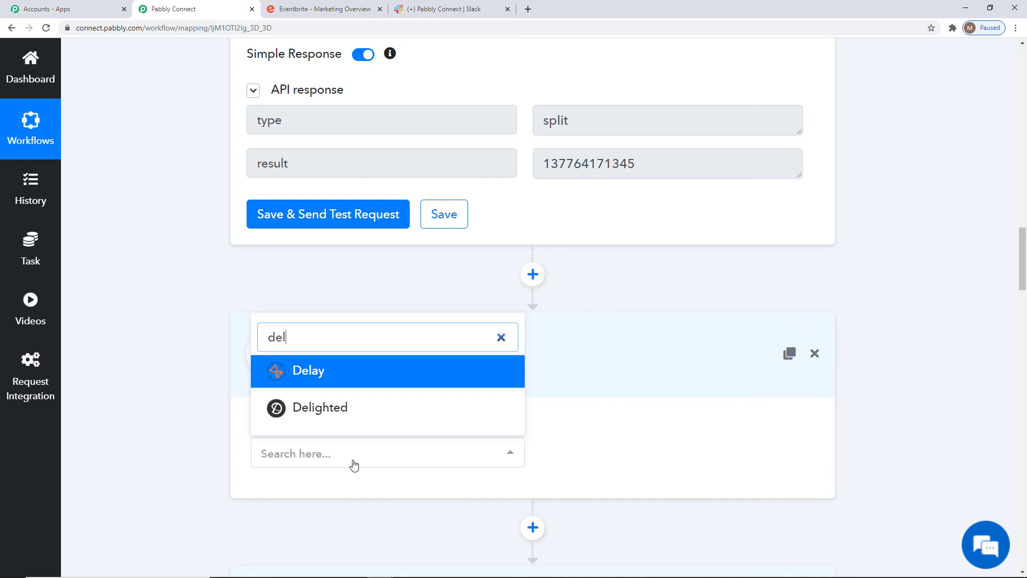
key(Return)
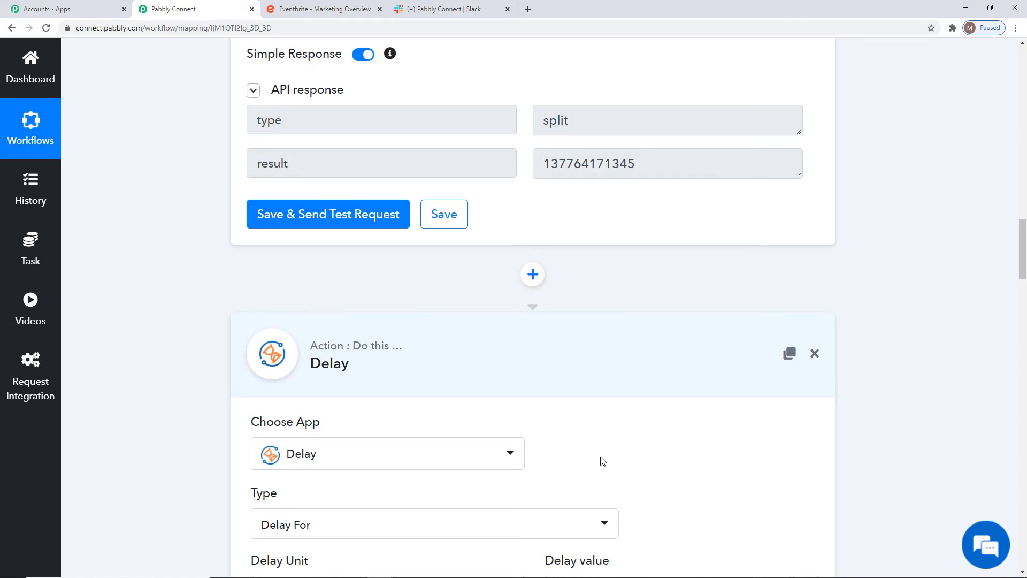
Set the Delay action to Delay For 2 Minutes, send a test request and save the action
scroll(603, 461, down, 3)
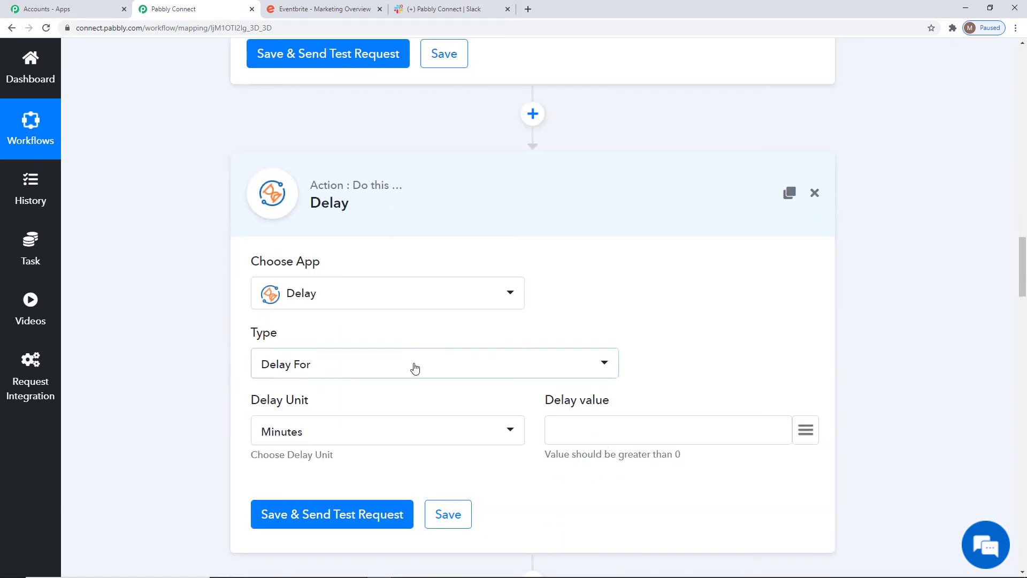
click(415, 368)
click(348, 435)
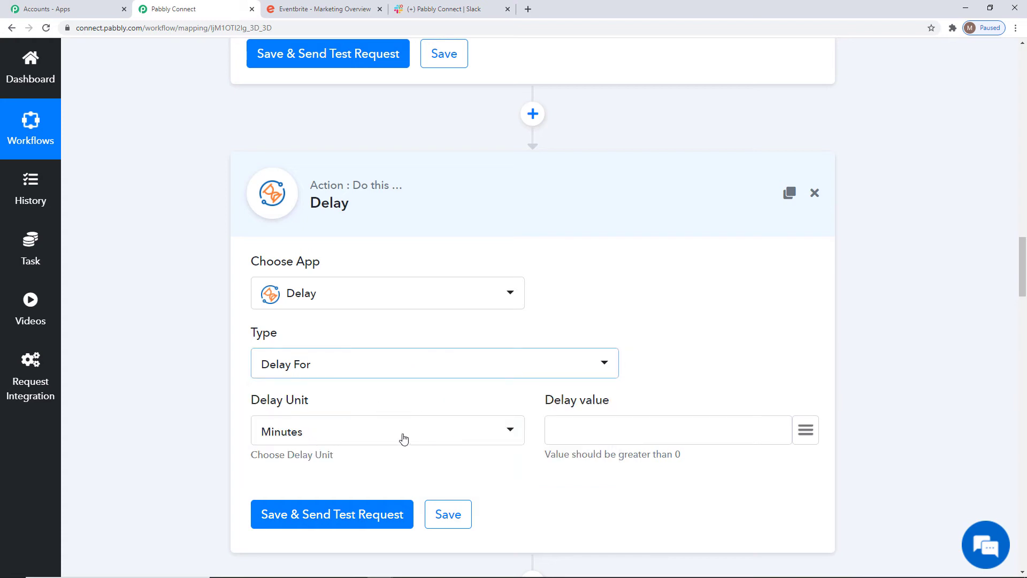
click(560, 430)
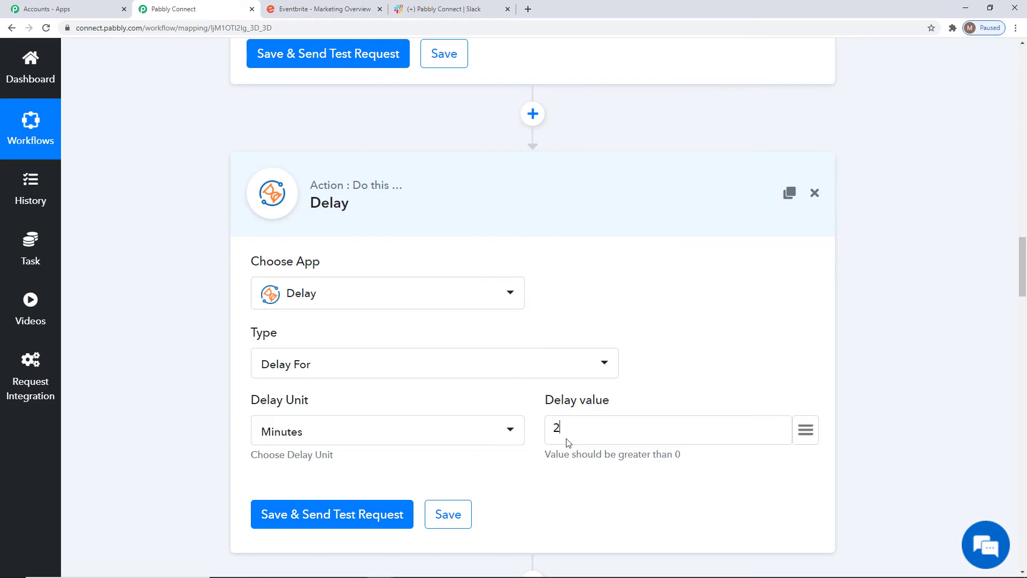
click(344, 516)
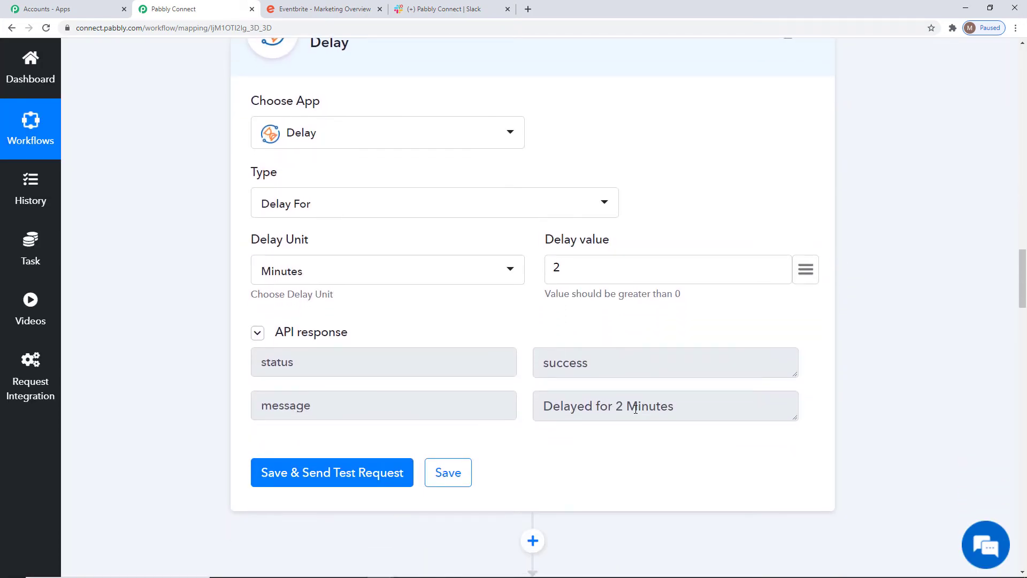
click(448, 473)
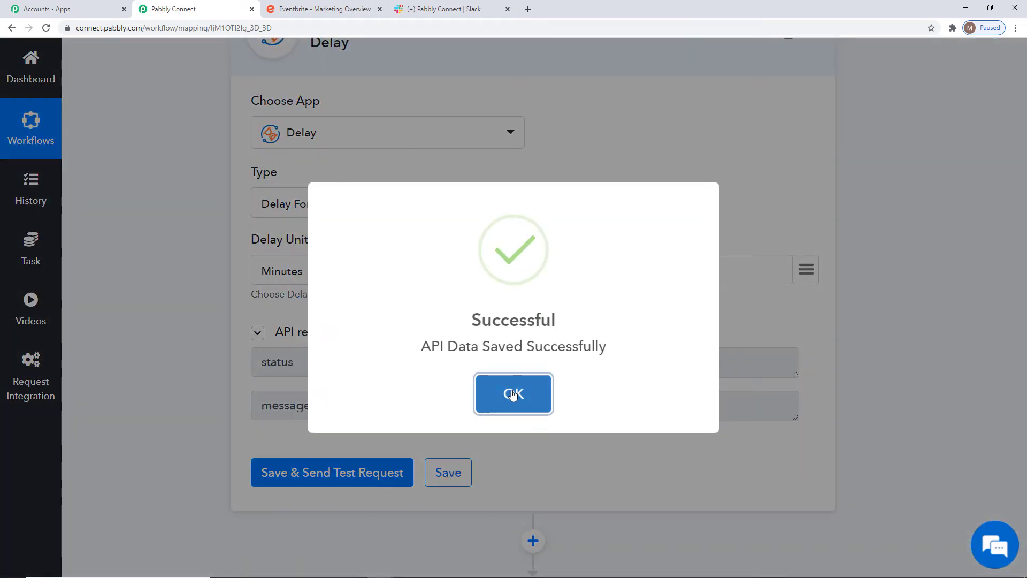
click(514, 392)
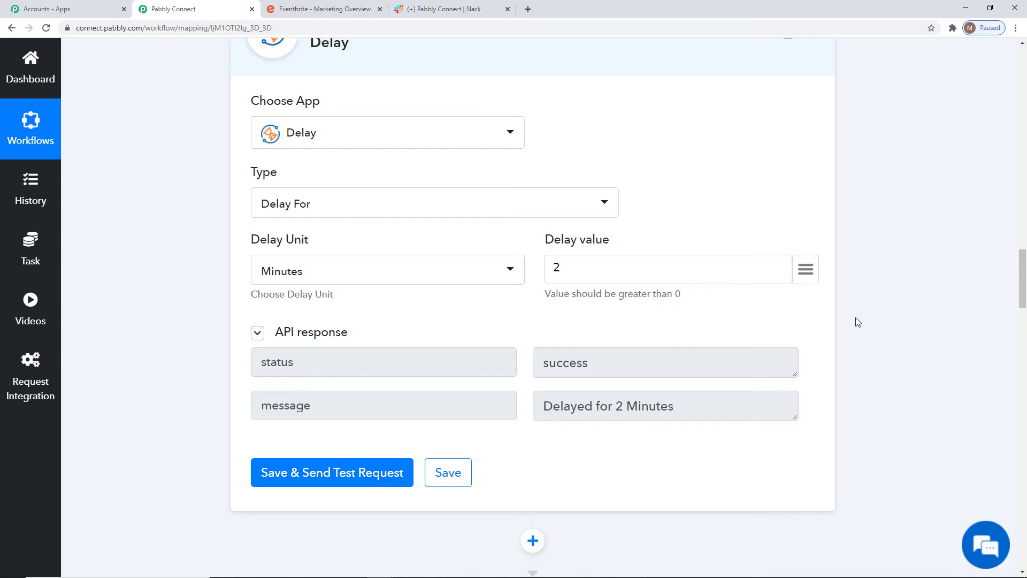
Save the Eventbrite #2 credentials for the Get Event action again and save the action
scroll(904, 353, down, 7)
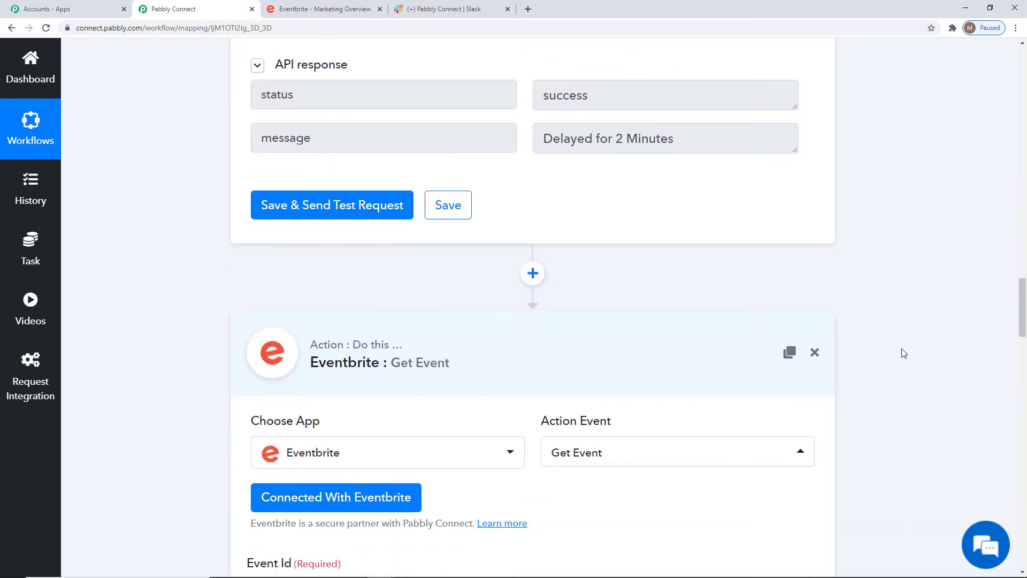
click(343, 394)
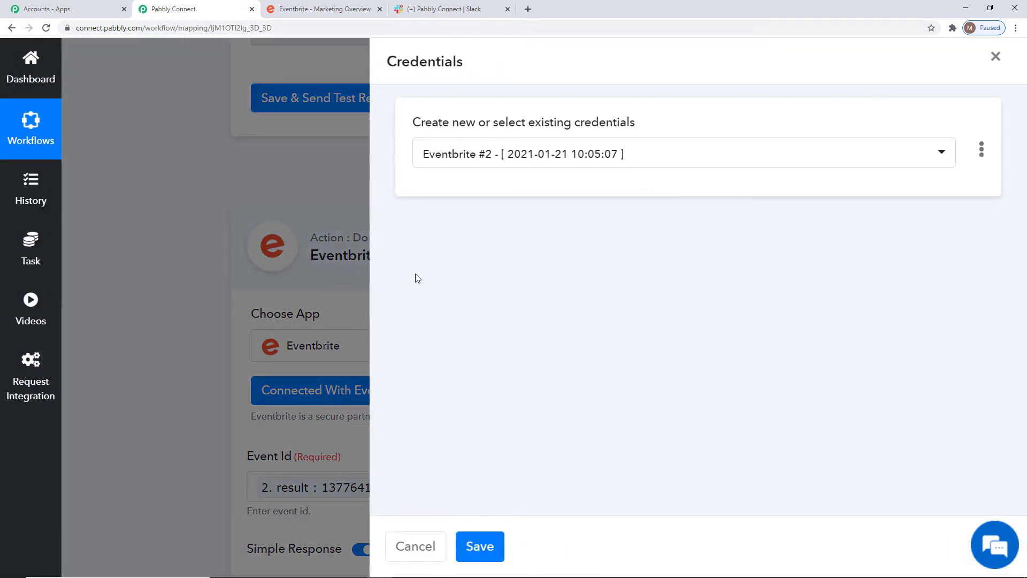
click(482, 546)
scroll(745, 403, down, 8)
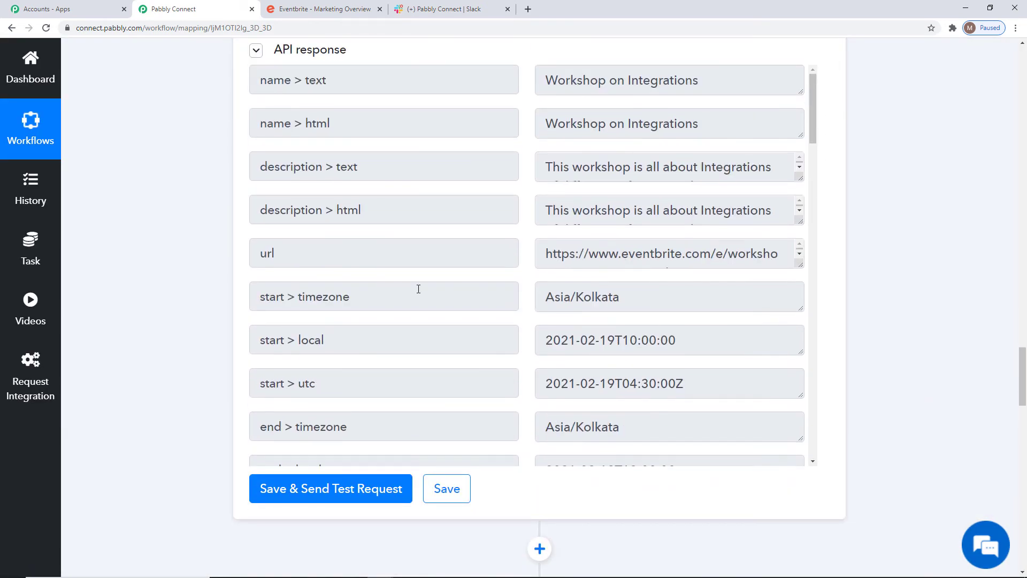
click(454, 489)
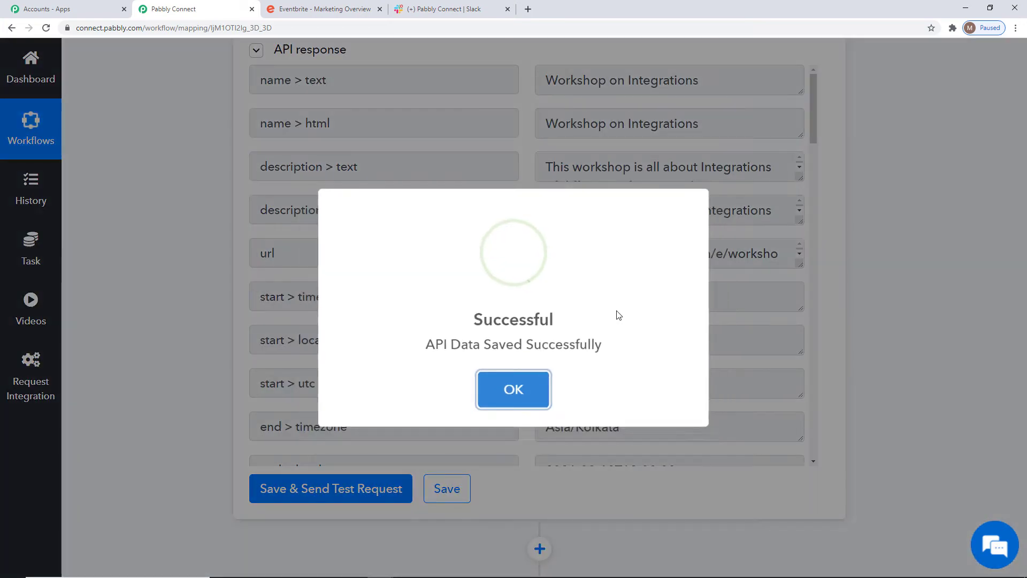
click(510, 397)
Add a new action after the Eventbrite Get Event action and choose Slack as its app
scroll(727, 381, down, 4)
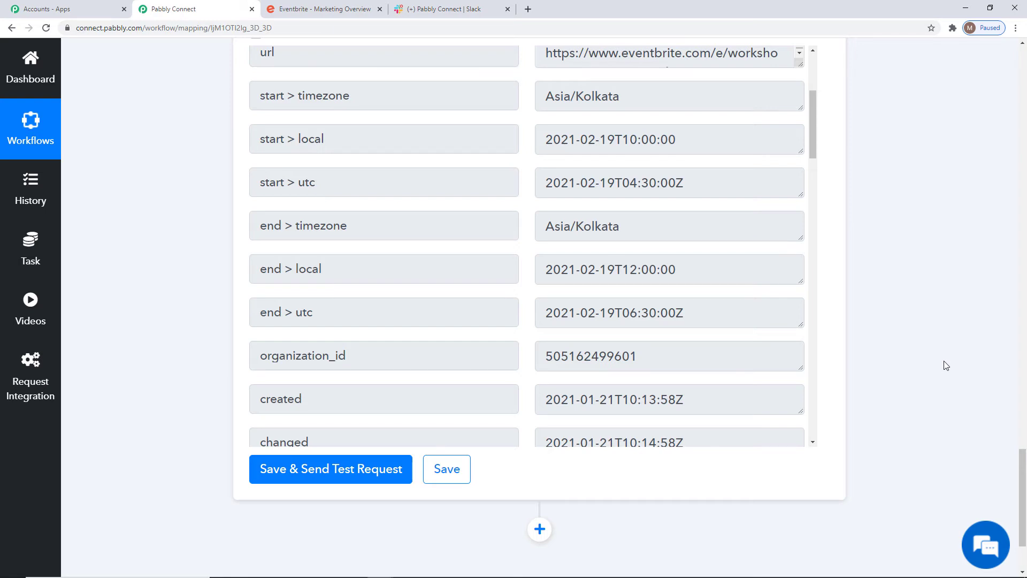
scroll(946, 365, down, 3)
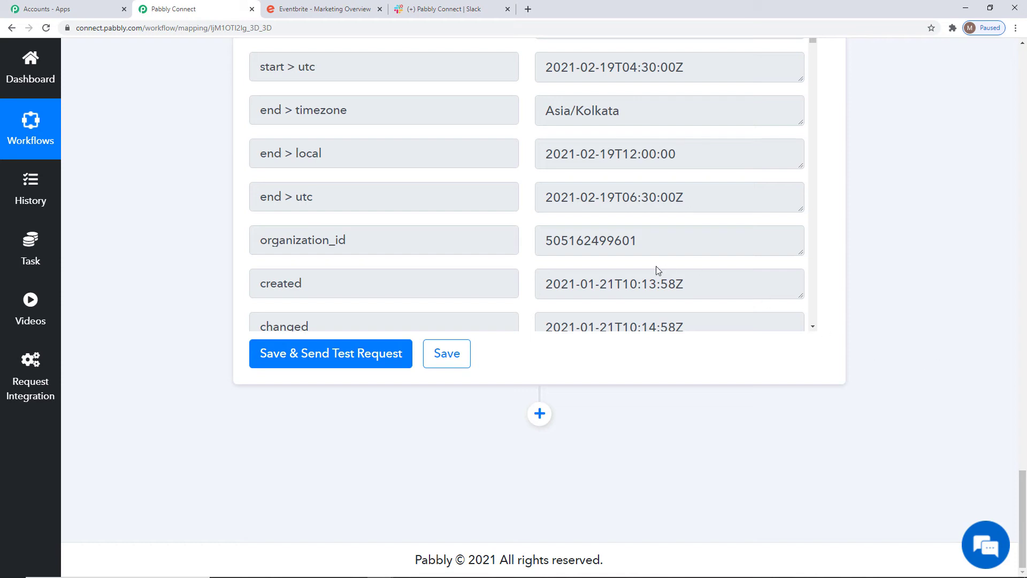
click(539, 413)
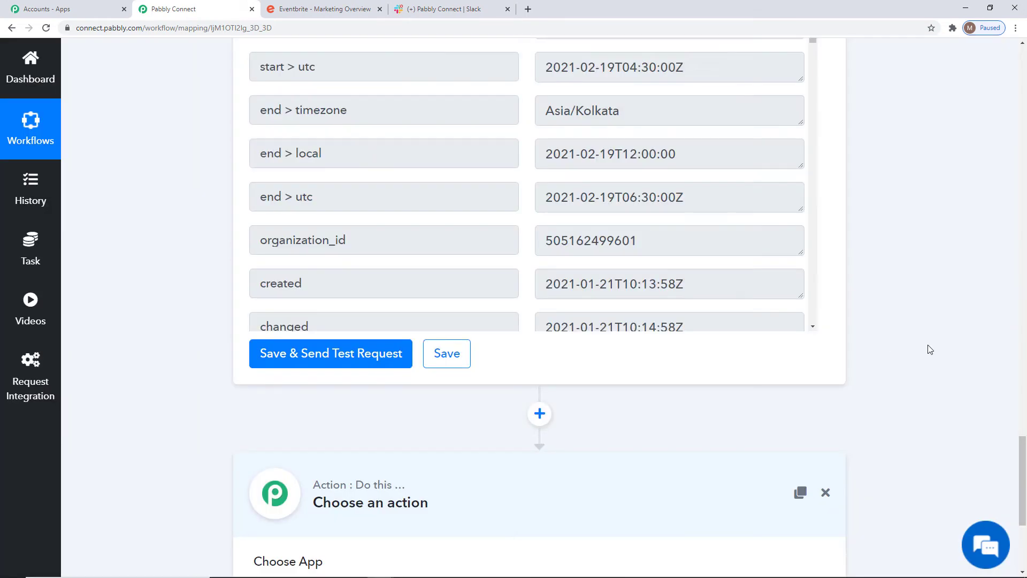
scroll(948, 341, down, 5)
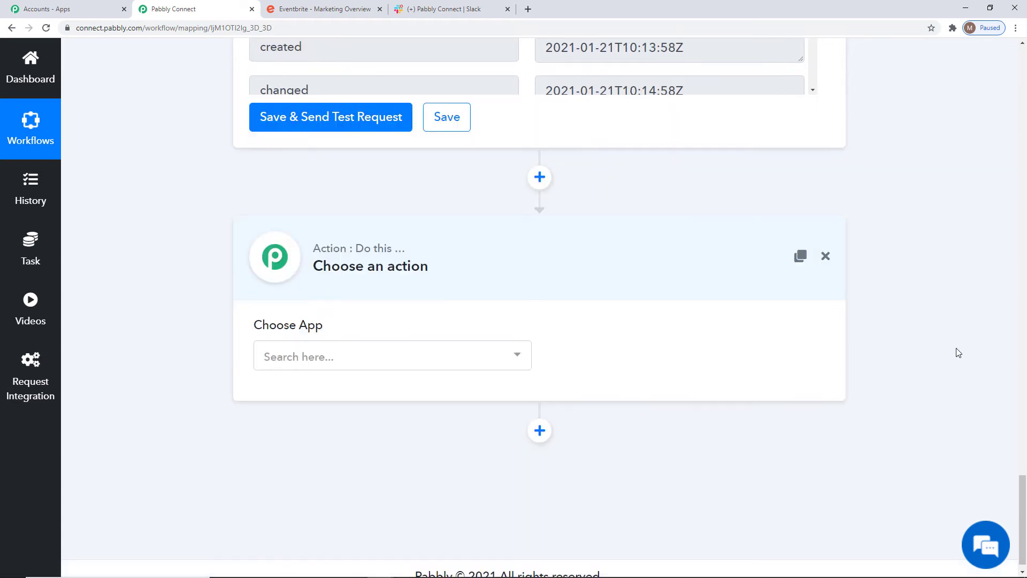
click(404, 343)
text(slac)
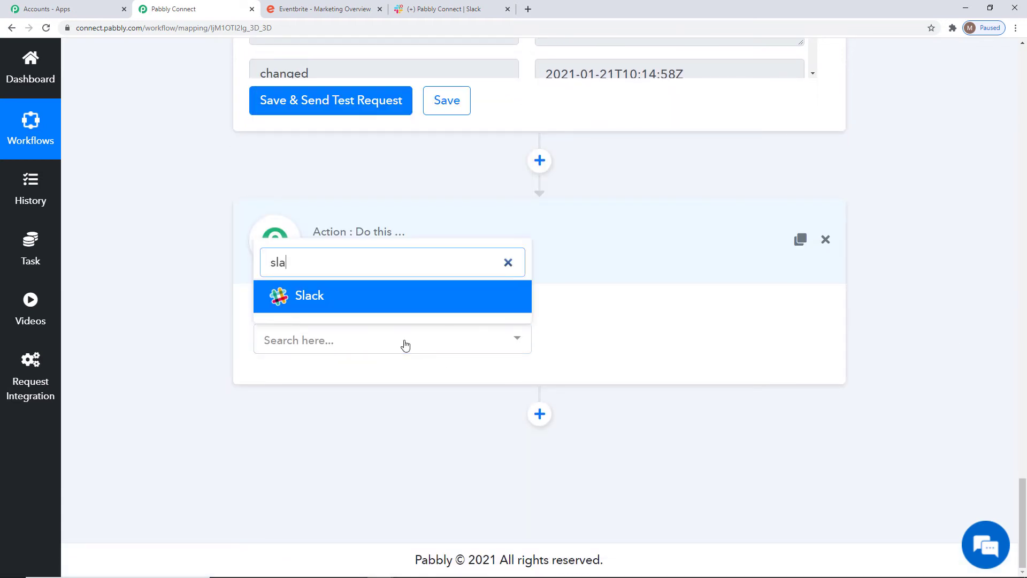
click(365, 297)
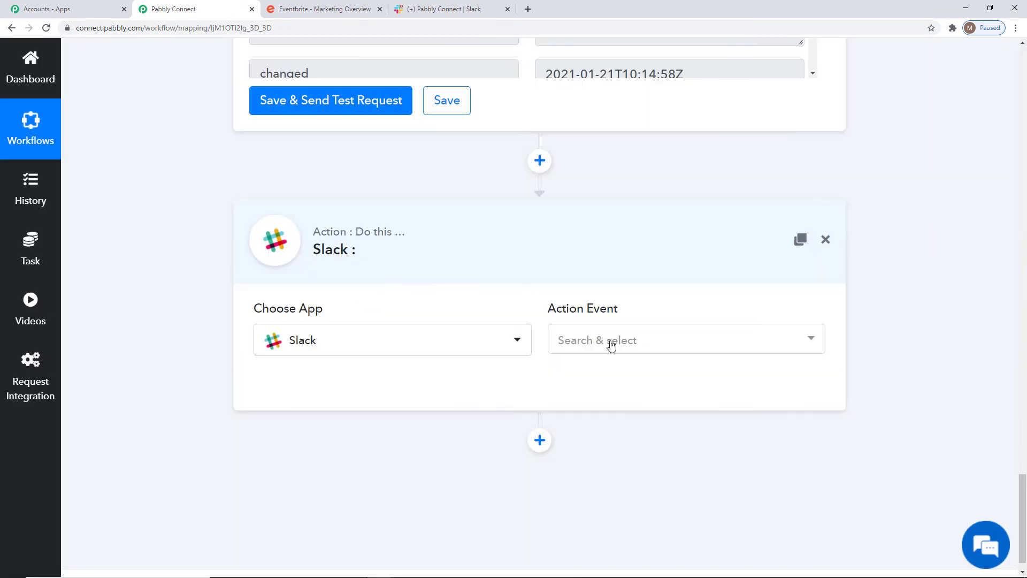
Set the Slack action event to Send Channel Message (without Image)
click(620, 345)
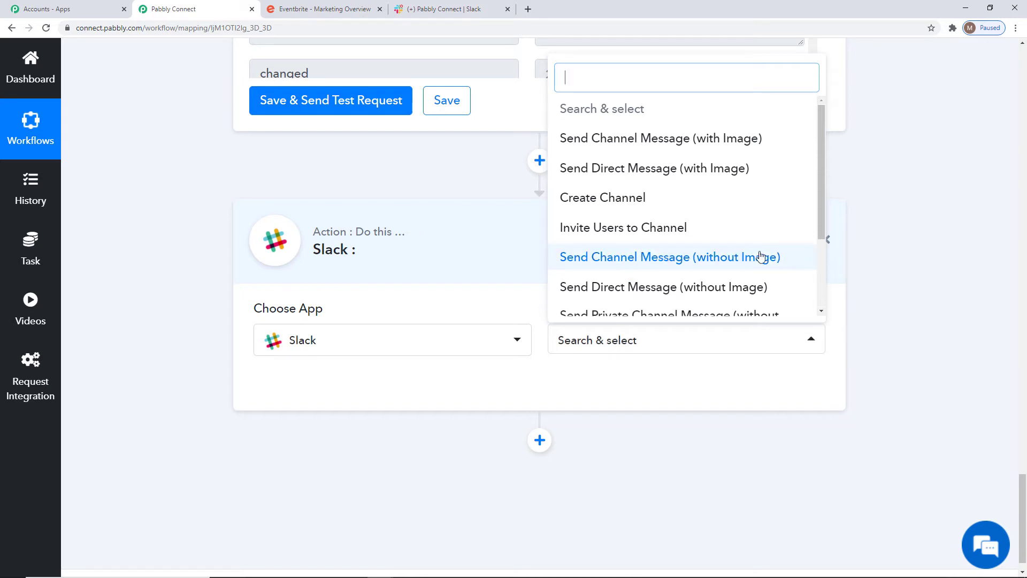
click(664, 257)
click(665, 339)
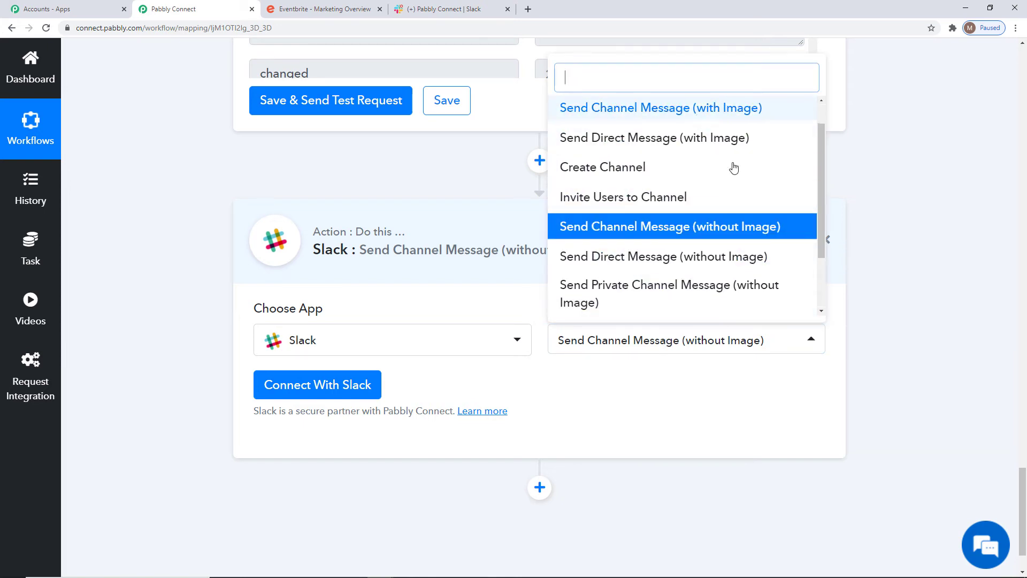
click(707, 395)
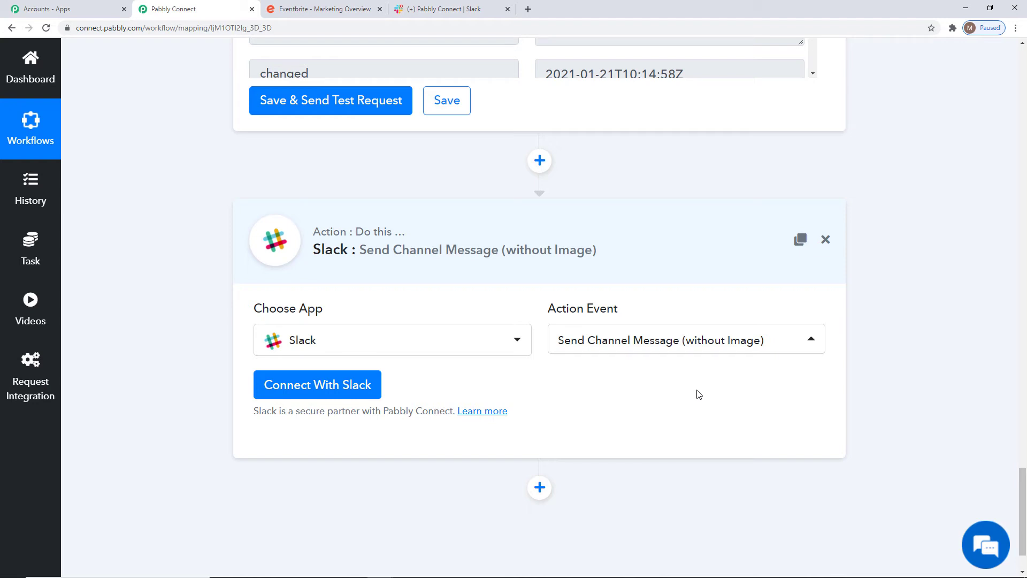
Connect the Slack action with new credentials and allow Pabbly Connect access to the Pabbly Connect Slack workspace
click(335, 387)
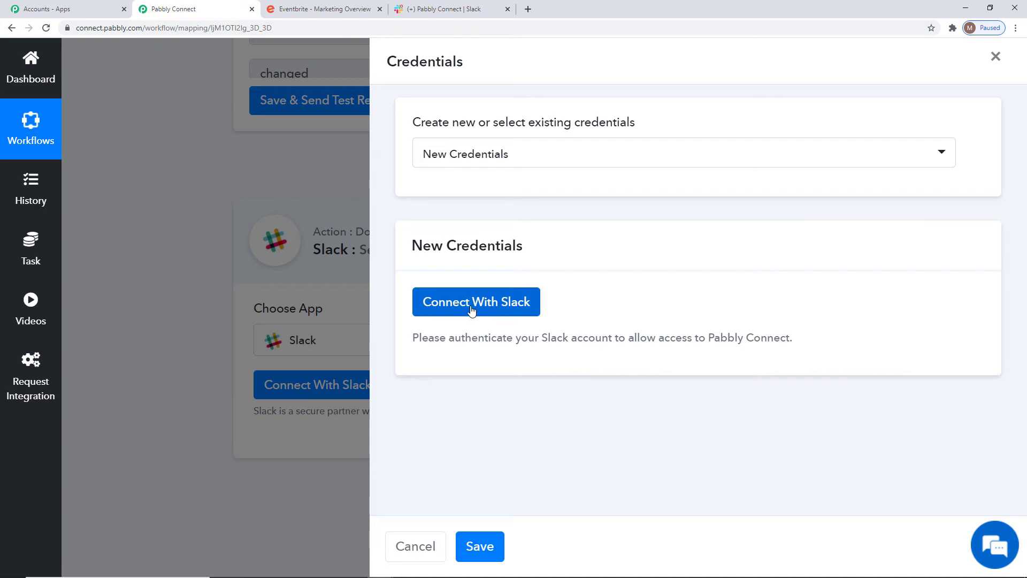
click(540, 153)
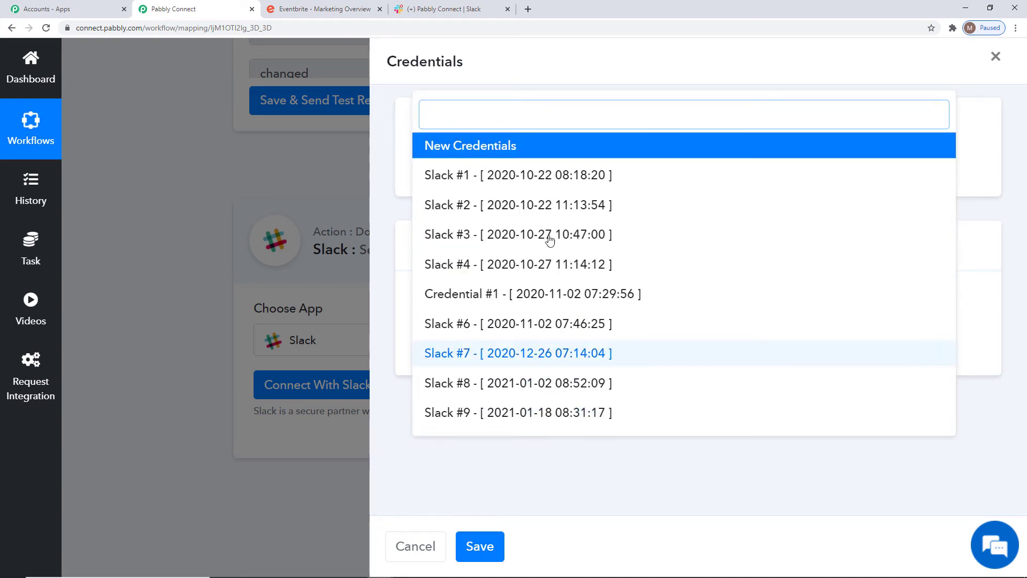
click(562, 457)
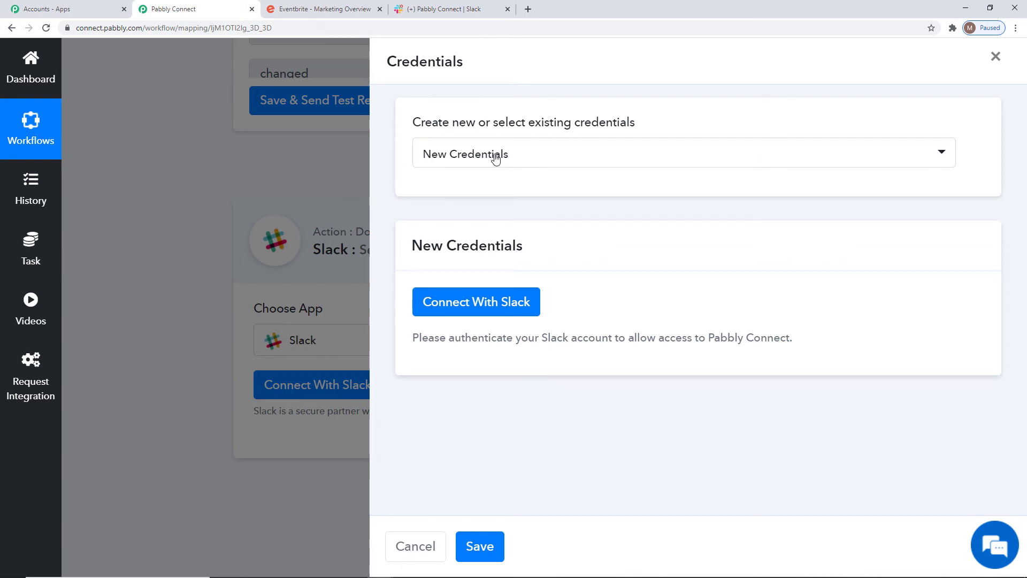
click(477, 308)
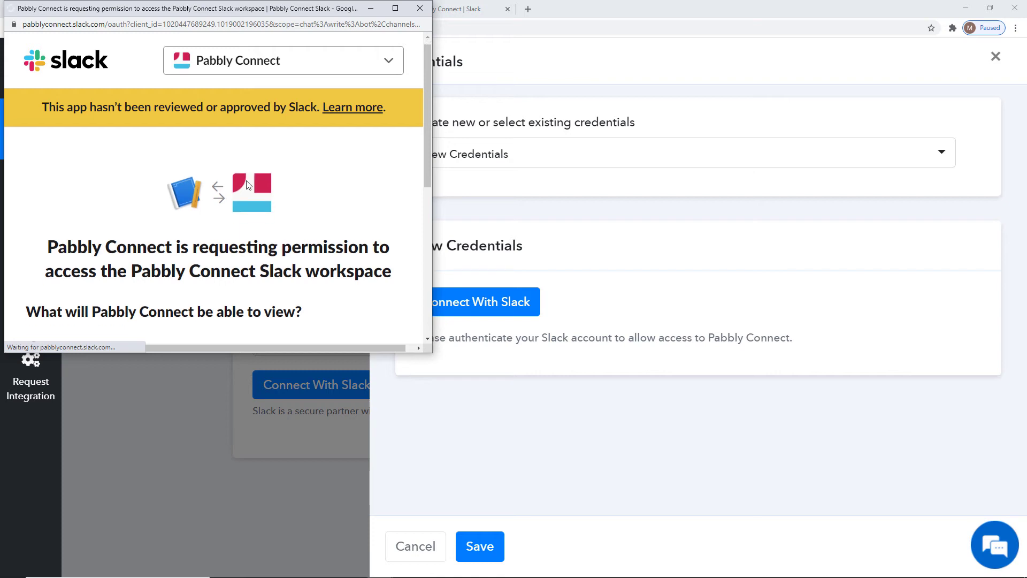
scroll(249, 185, down, 5)
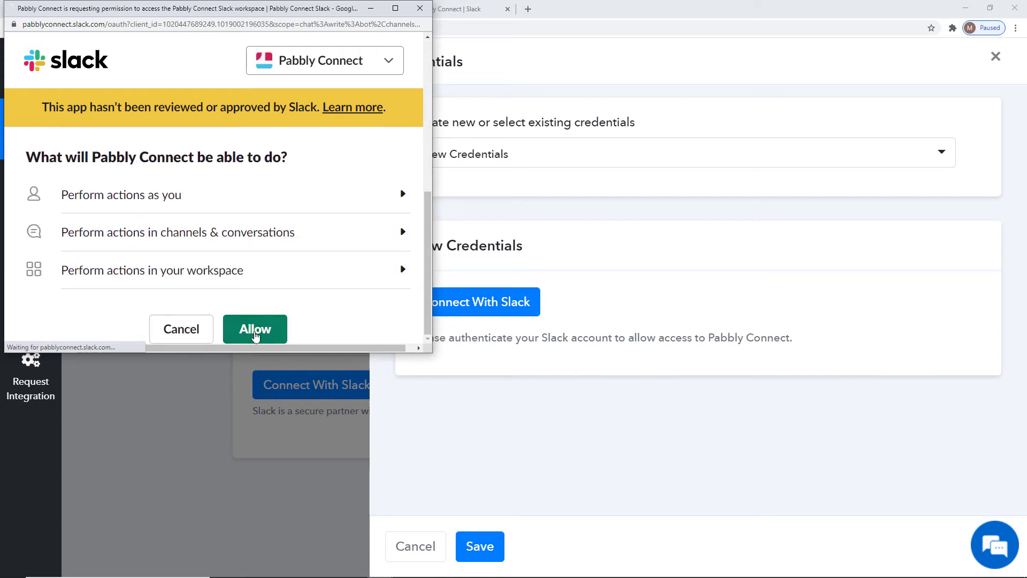
click(254, 331)
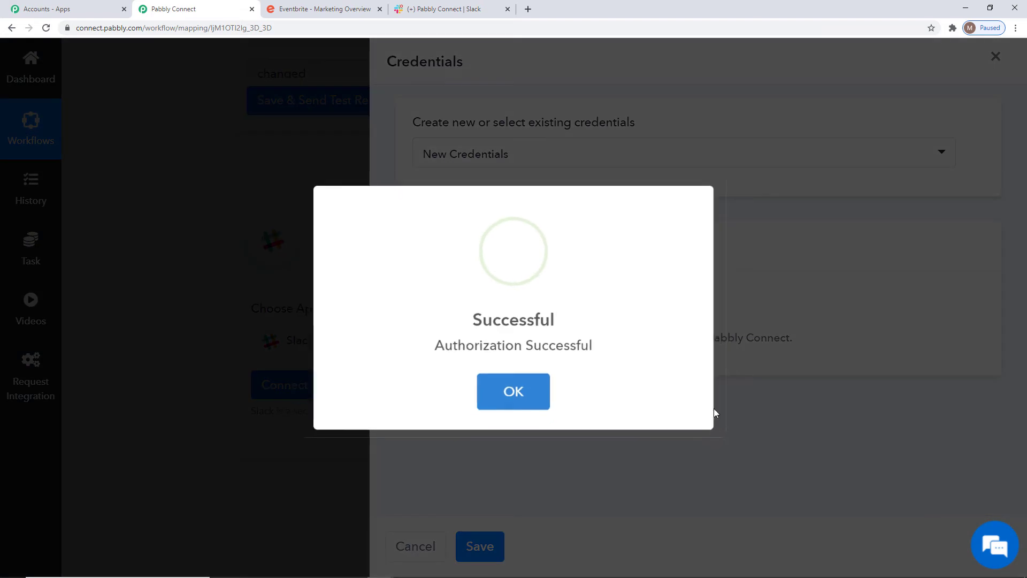
click(520, 404)
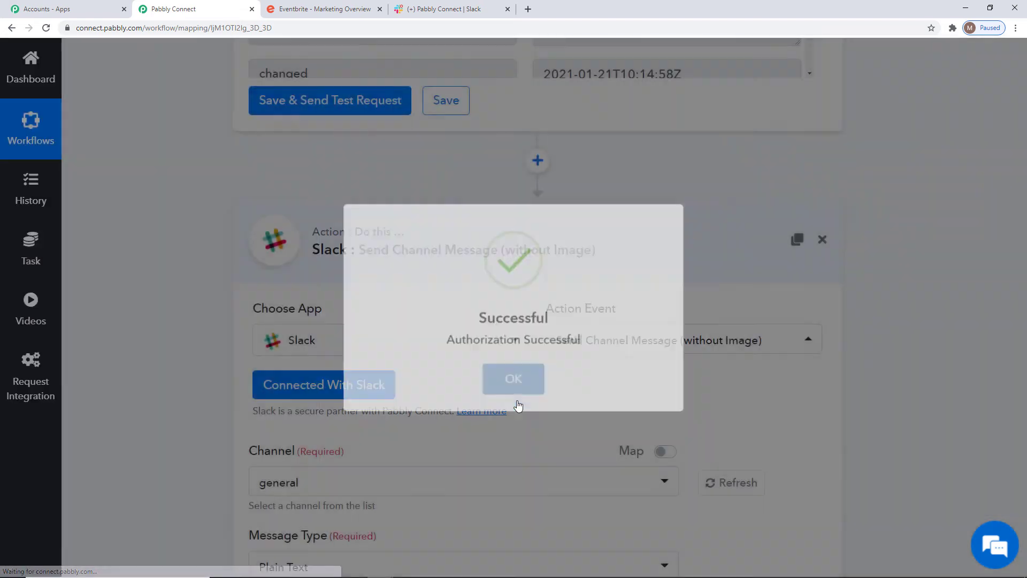
Switch to Slack and look at the workspace's channels and its option for creating a channel
scroll(956, 374, down, 11)
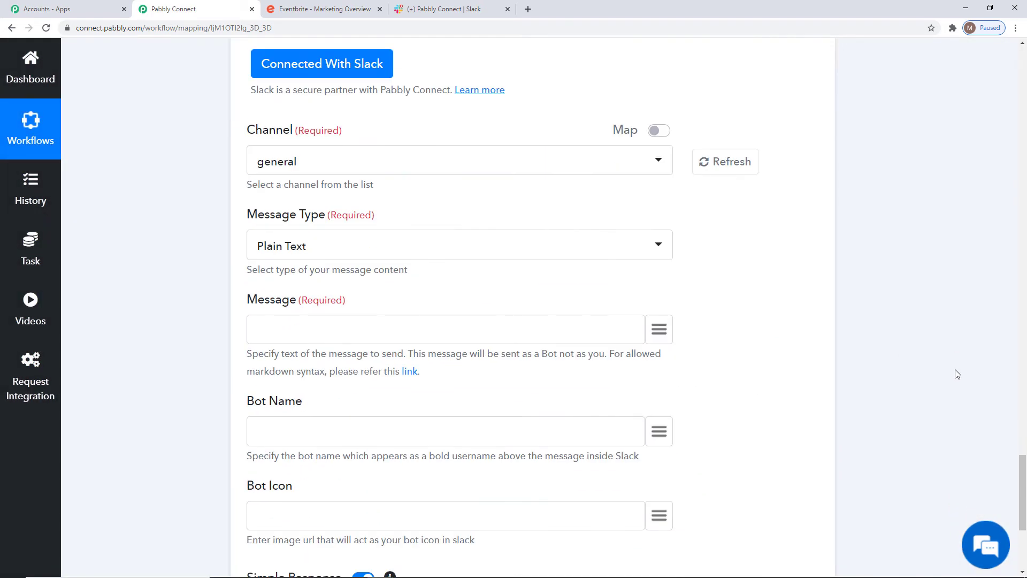
scroll(956, 369, up, 10)
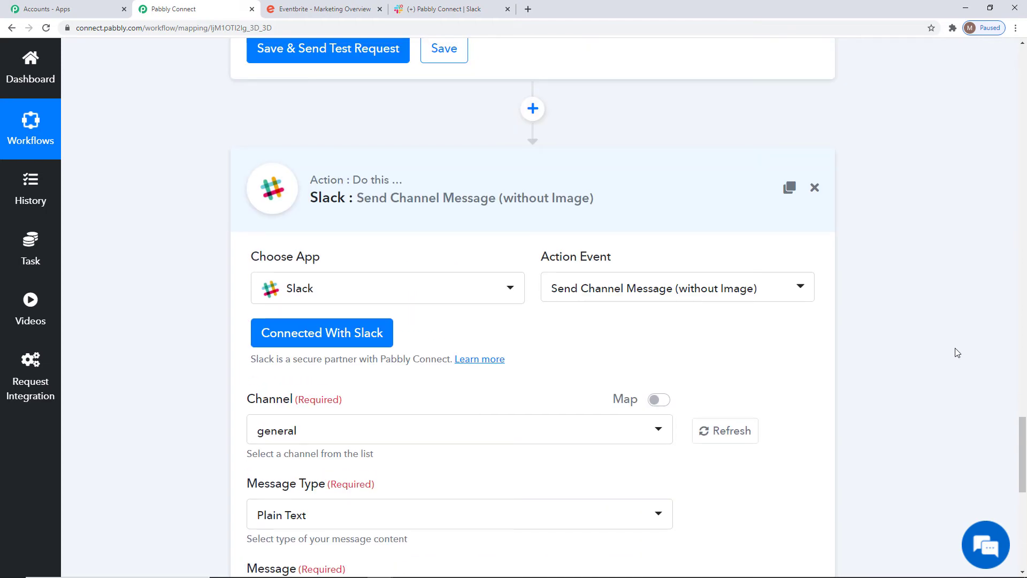
scroll(956, 335, up, 8)
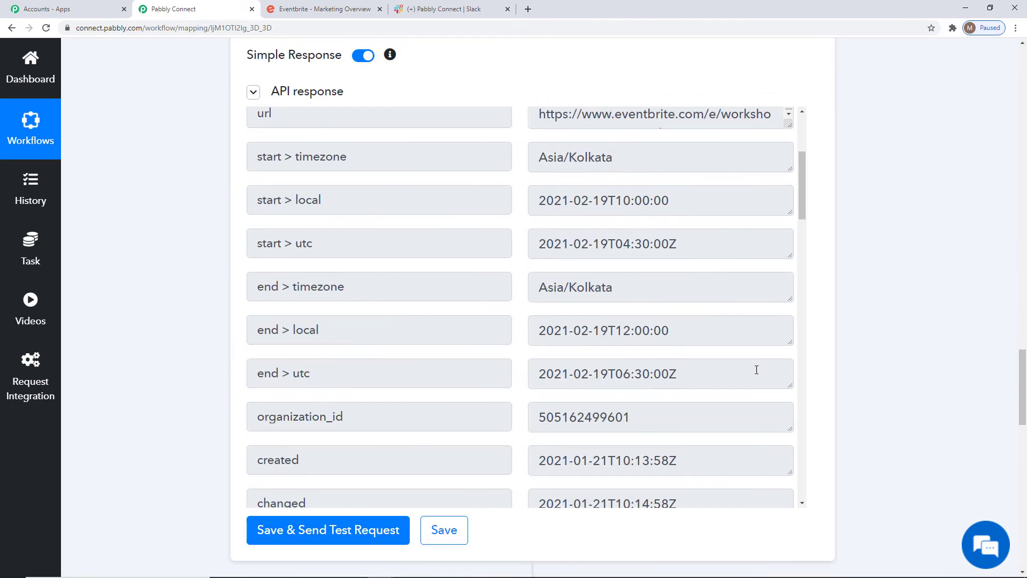
scroll(886, 381, down, 10)
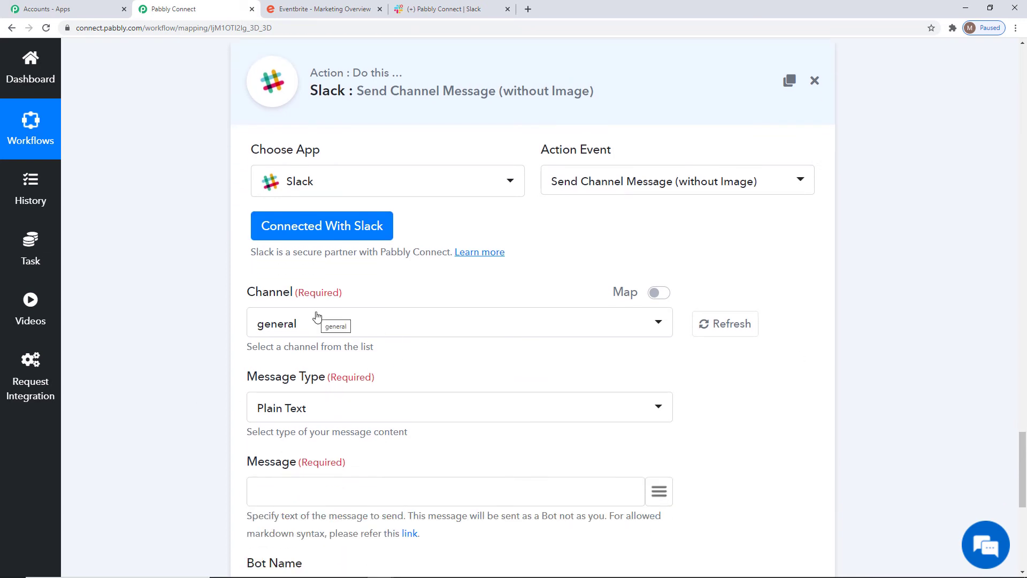
click(449, 9)
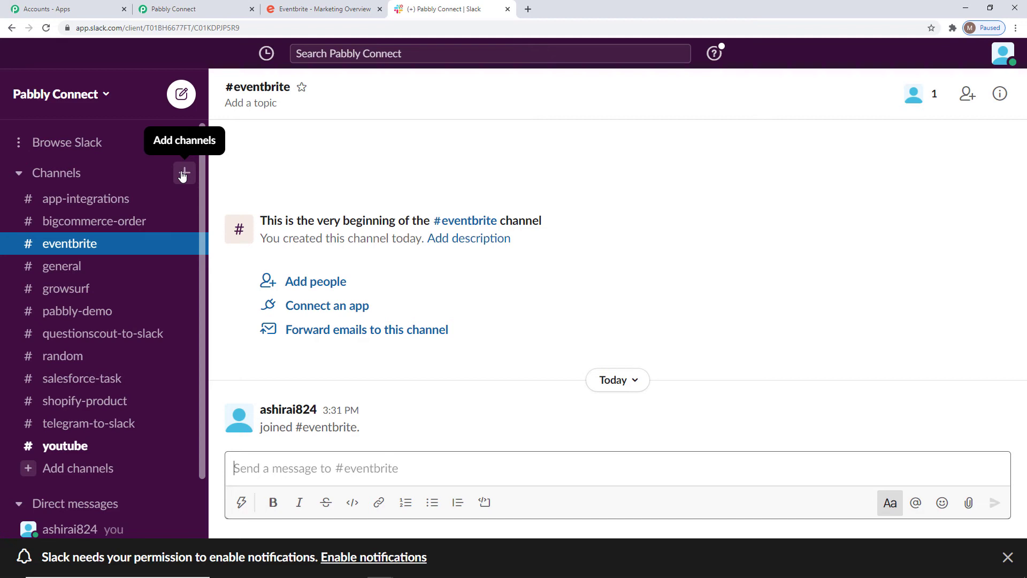
click(182, 175)
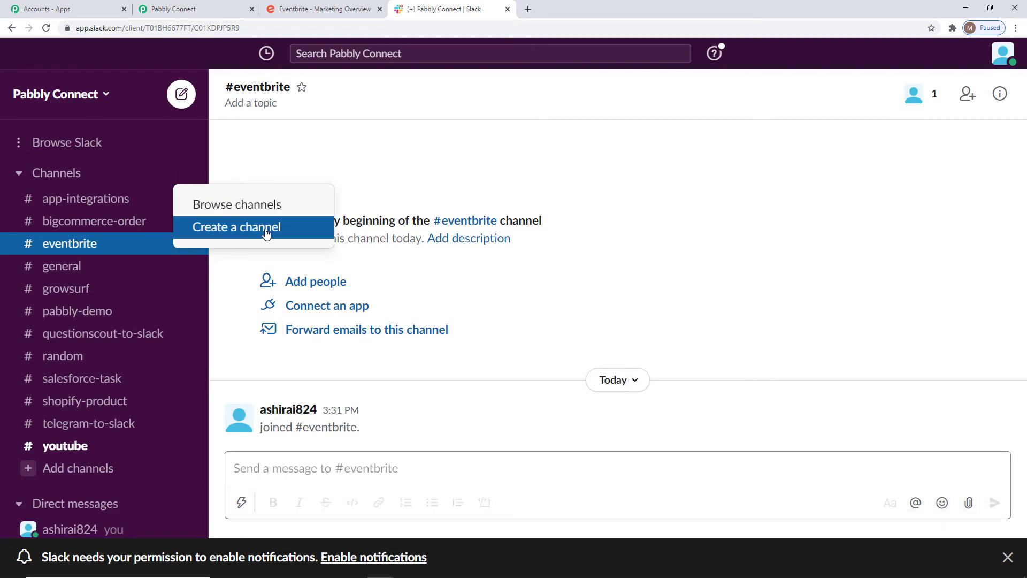
click(145, 158)
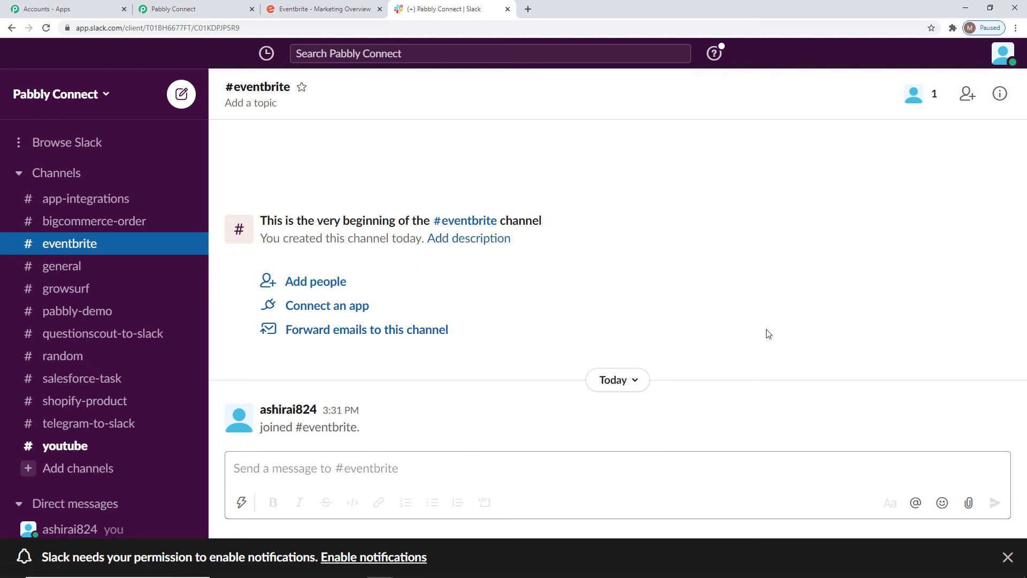
Return to Pabbly Connect and set the Slack action's channel to eventbrite
click(203, 9)
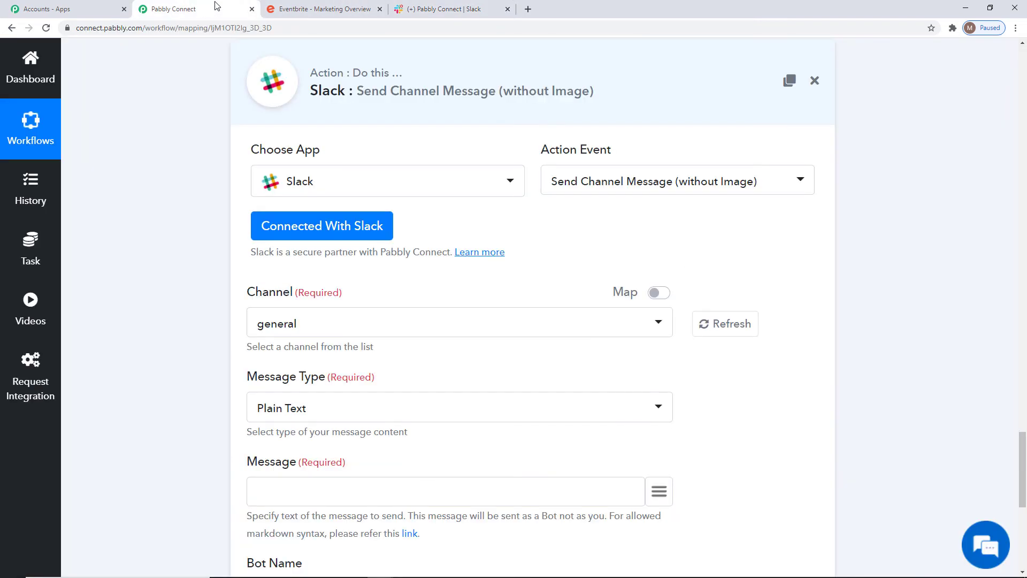
click(640, 324)
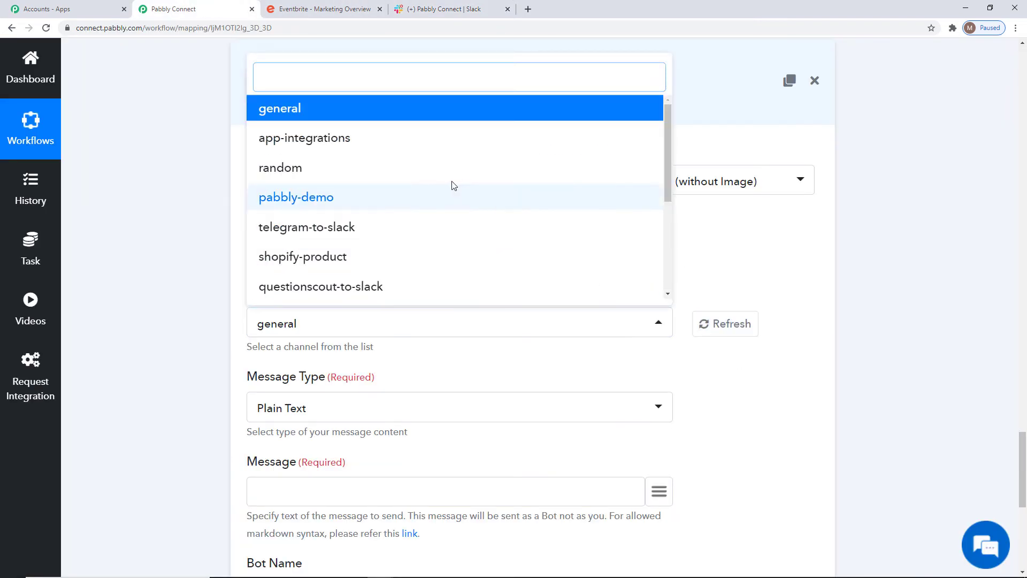
scroll(465, 225, down, 4)
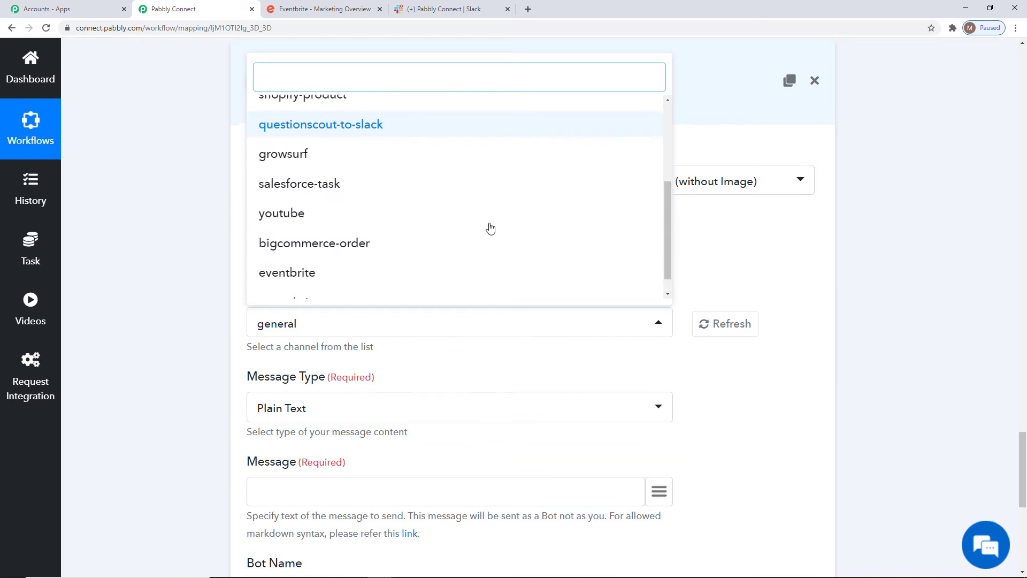
click(307, 258)
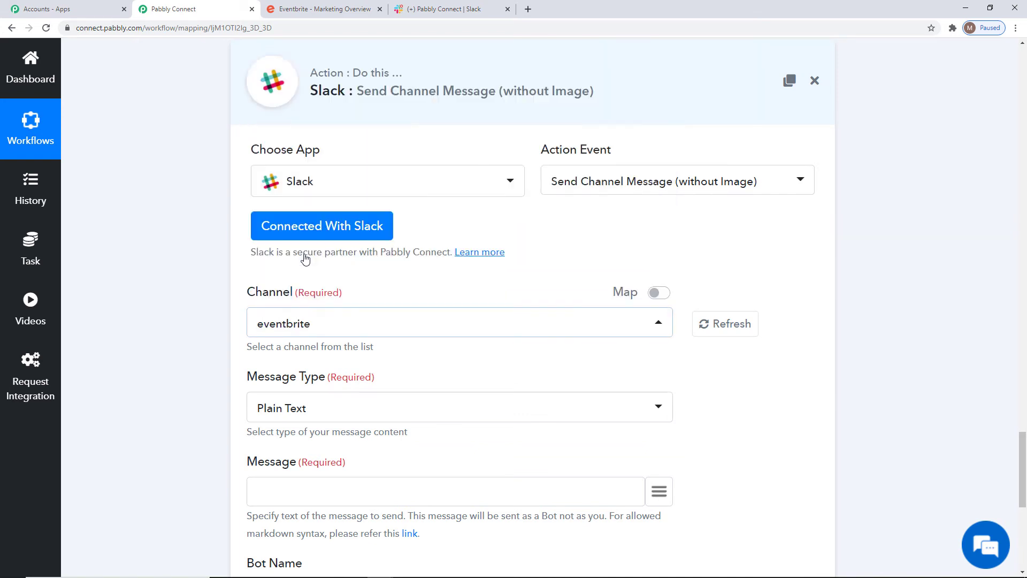
Enter the message "New Event Created." followed by the description > text value mapped from the Eventbrite Get Event response
scroll(303, 259, down, 3)
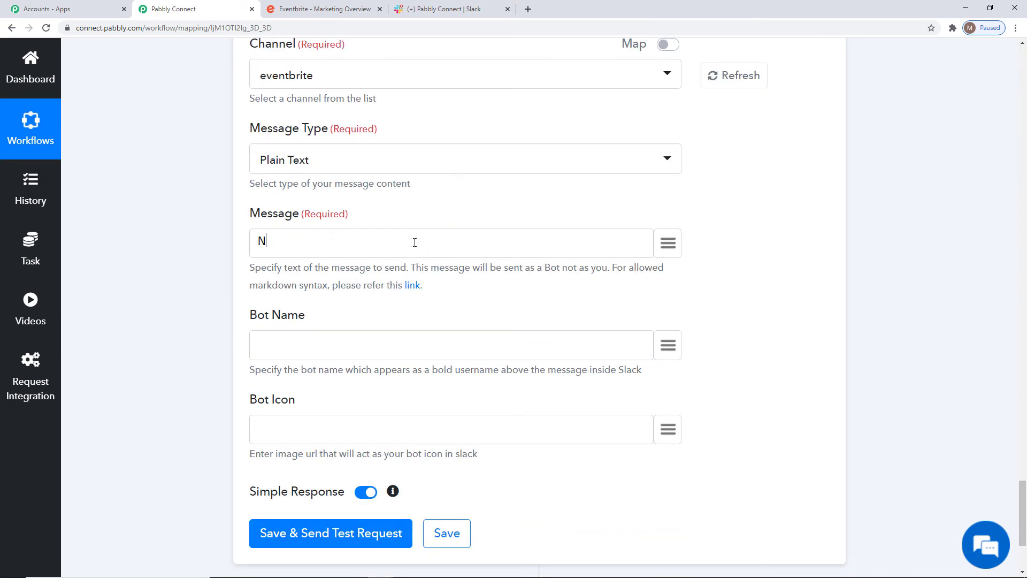
text(ew Event Created.)
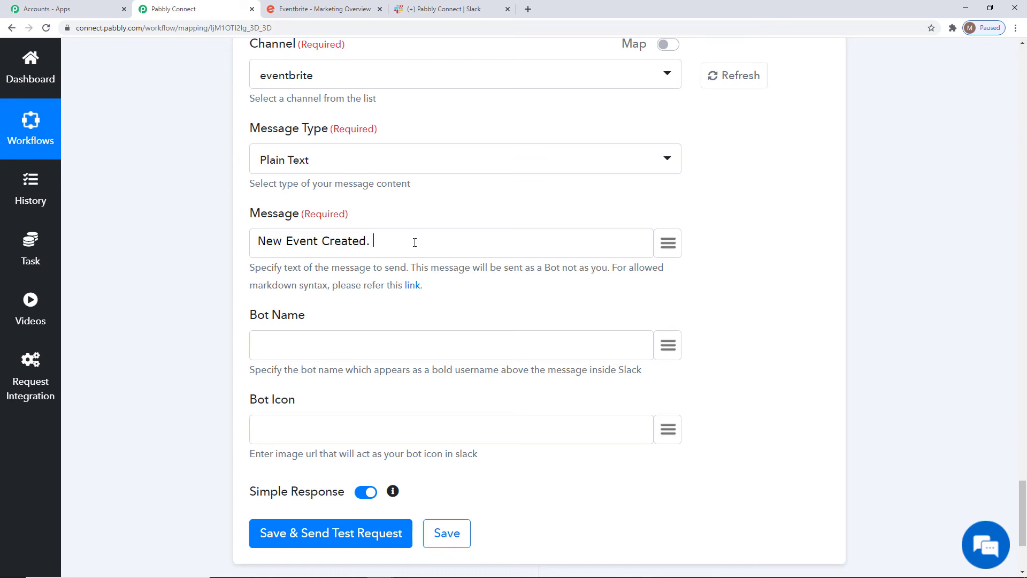
click(667, 243)
scroll(654, 404, down, 8)
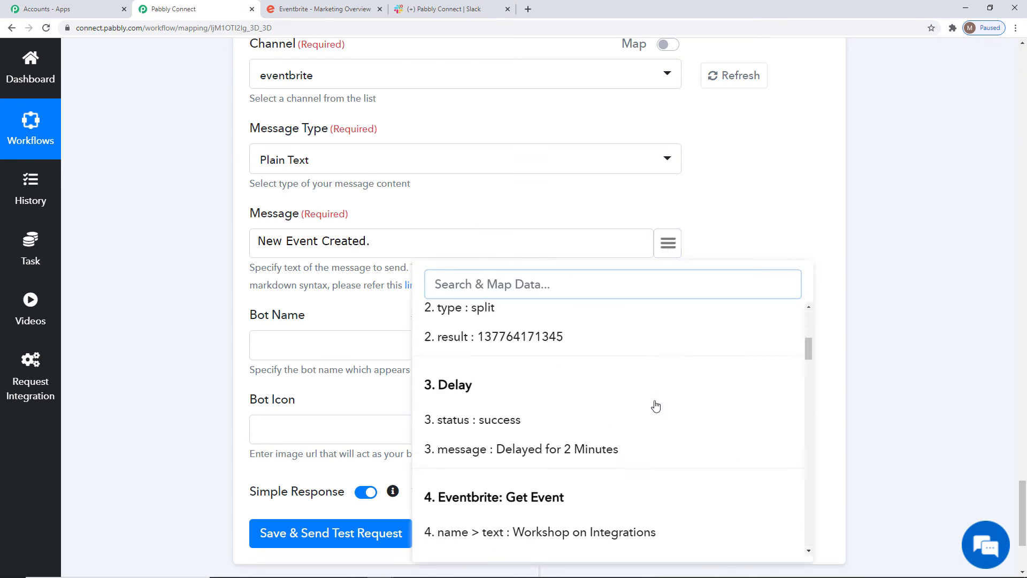
scroll(656, 405, down, 1)
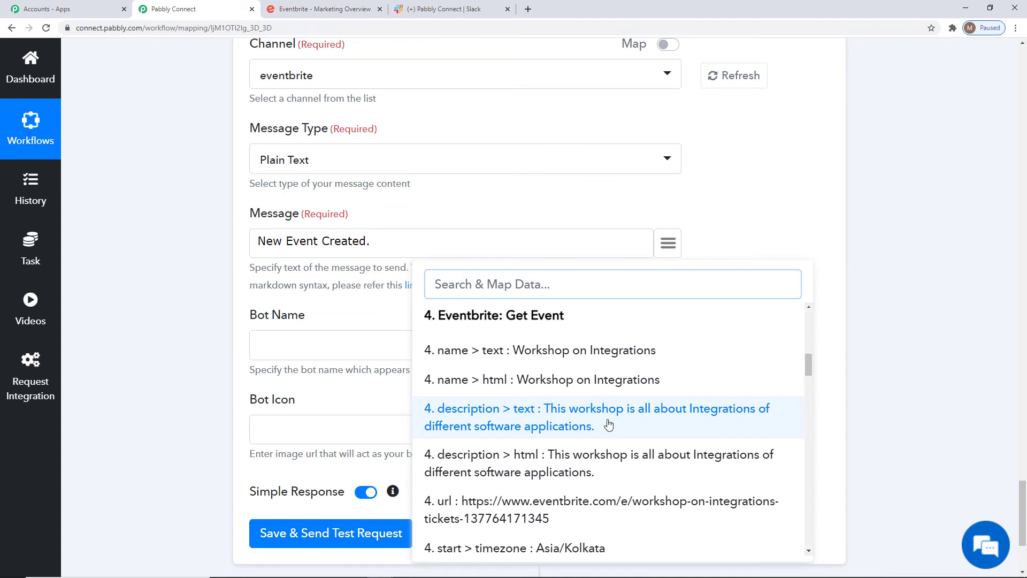
click(611, 421)
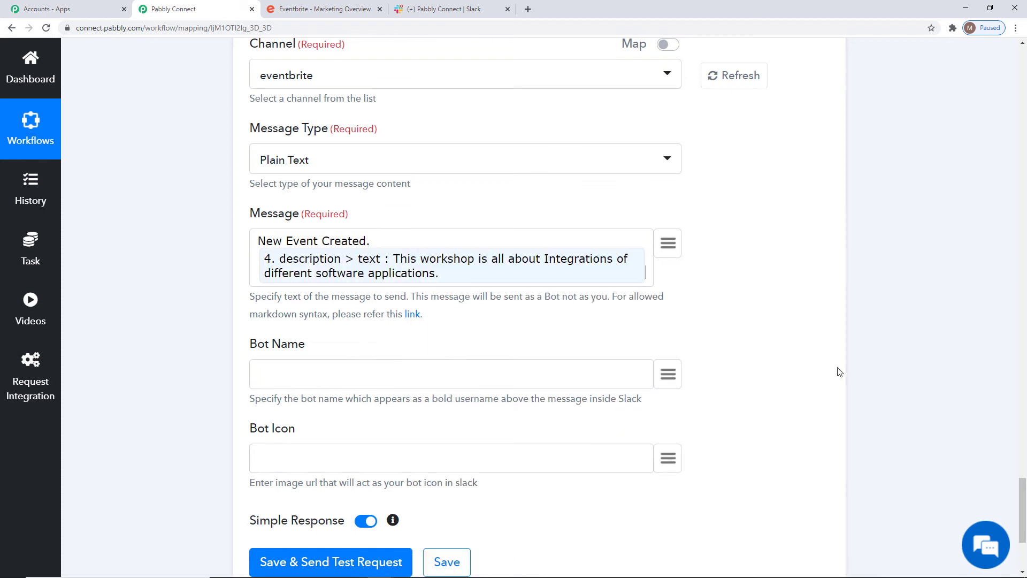
Map the Slack bot name to the name > text value from the Eventbrite Get Event response
click(667, 374)
scroll(624, 204, down, 3)
scroll(620, 204, down, 3)
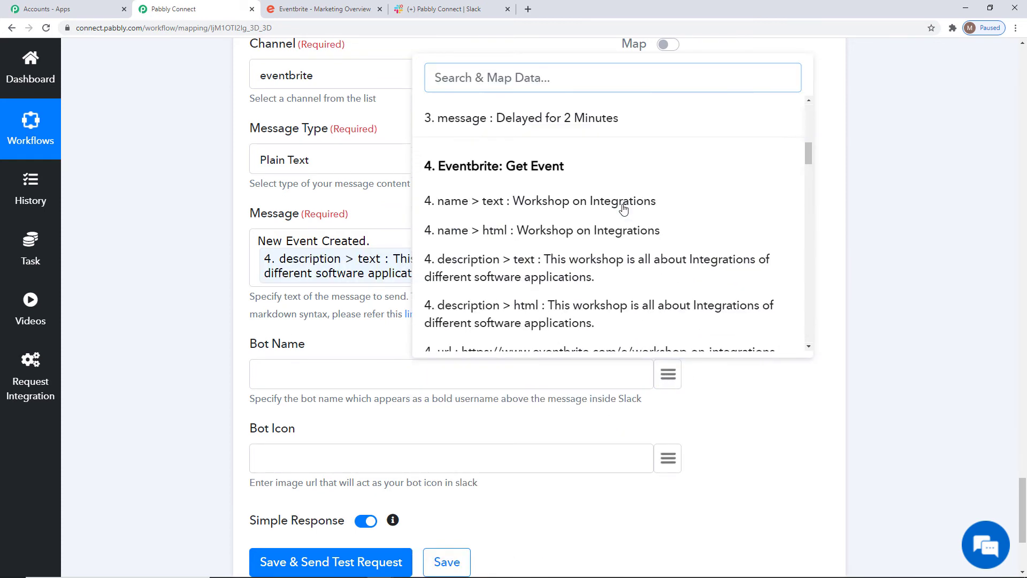
click(592, 204)
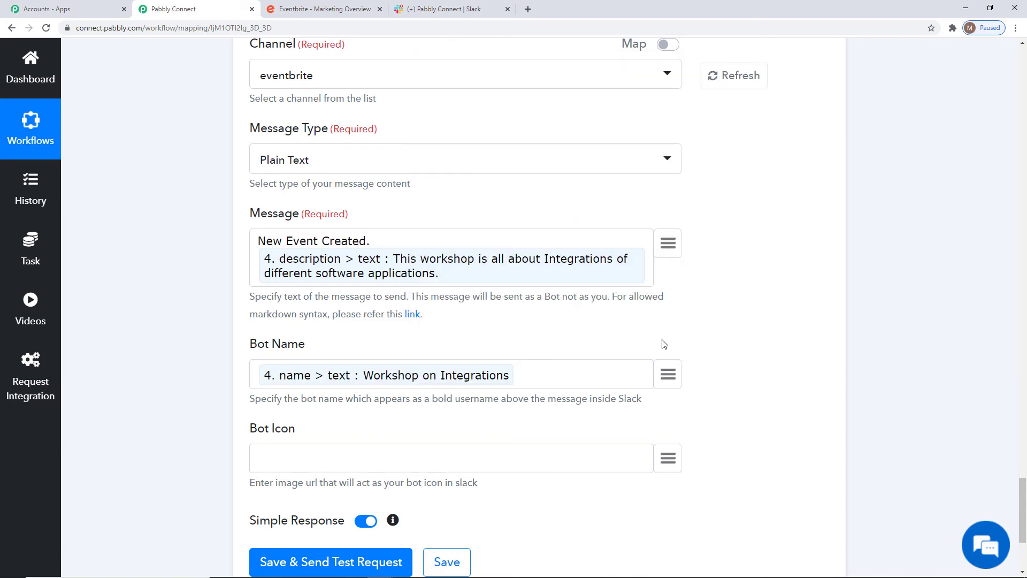
Save the Slack action with a test request and view its API response
scroll(867, 390, down, 3)
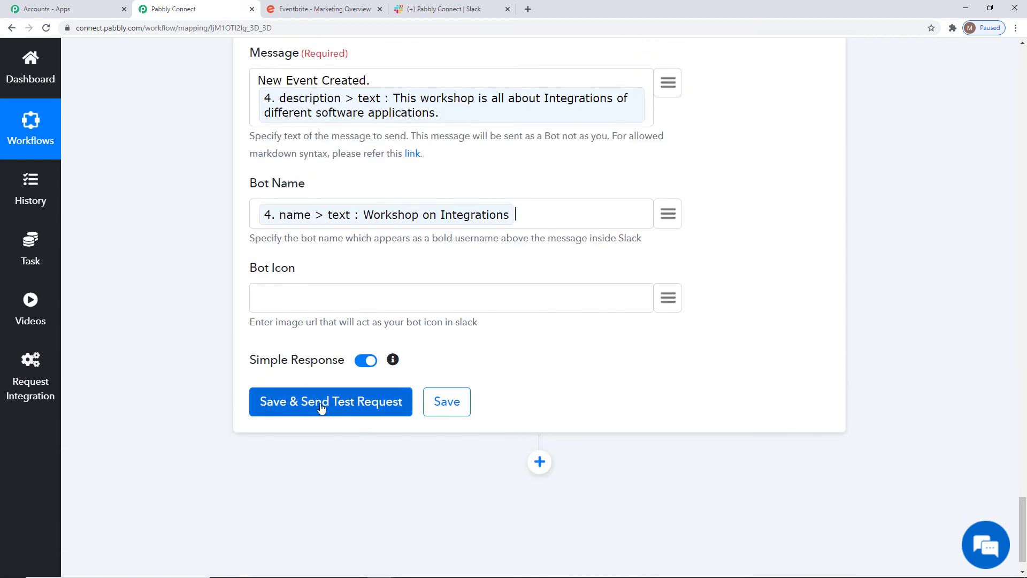
click(321, 408)
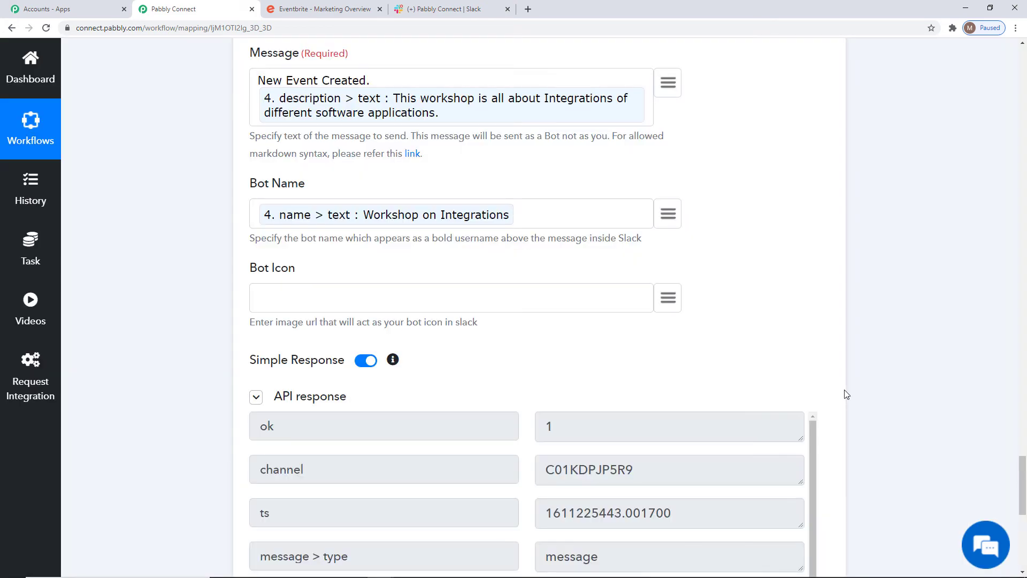
scroll(899, 402, down, 6)
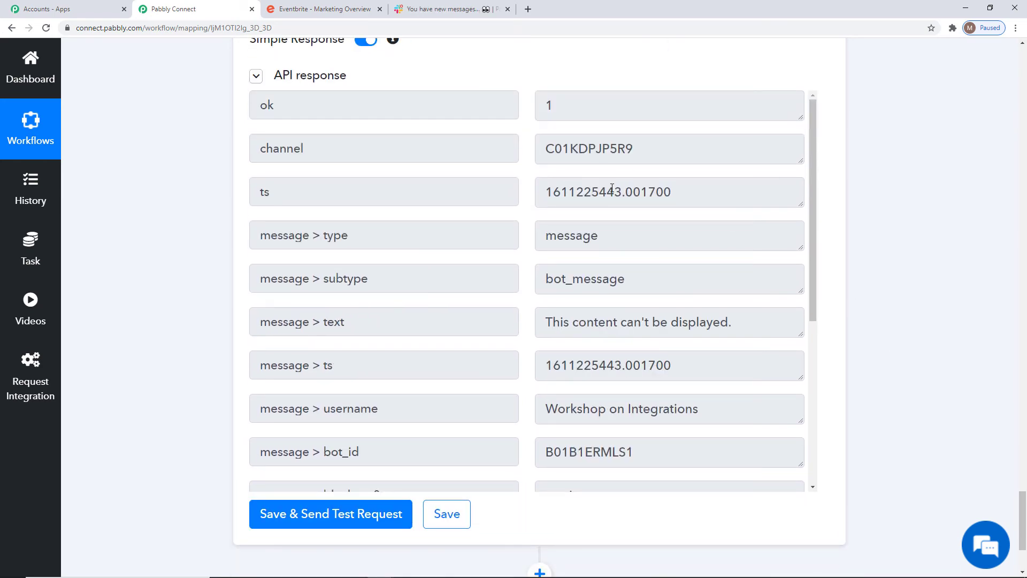
Save the Slack action and switch to Slack to check the message posted in the eventbrite channel
click(443, 516)
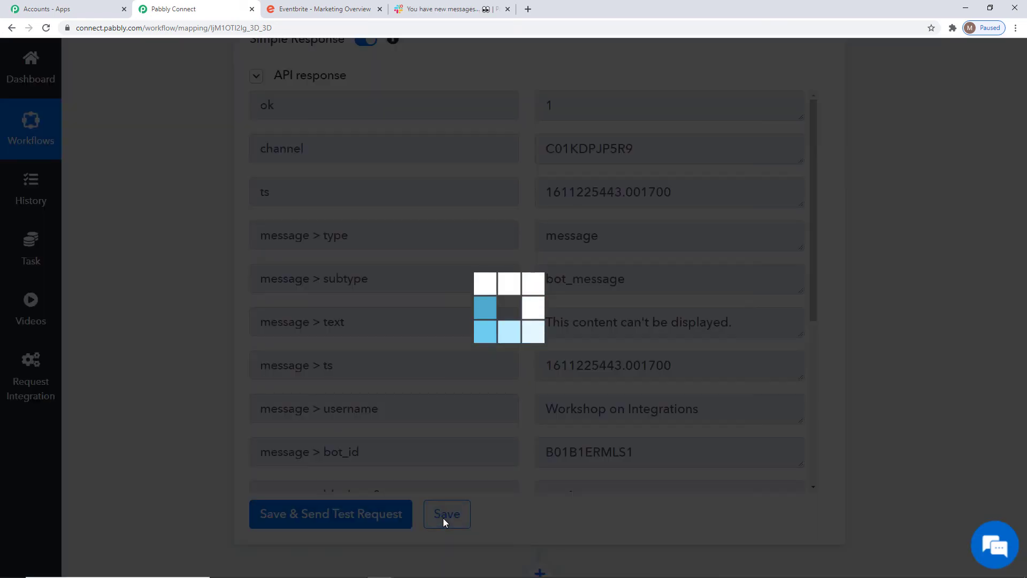
click(515, 405)
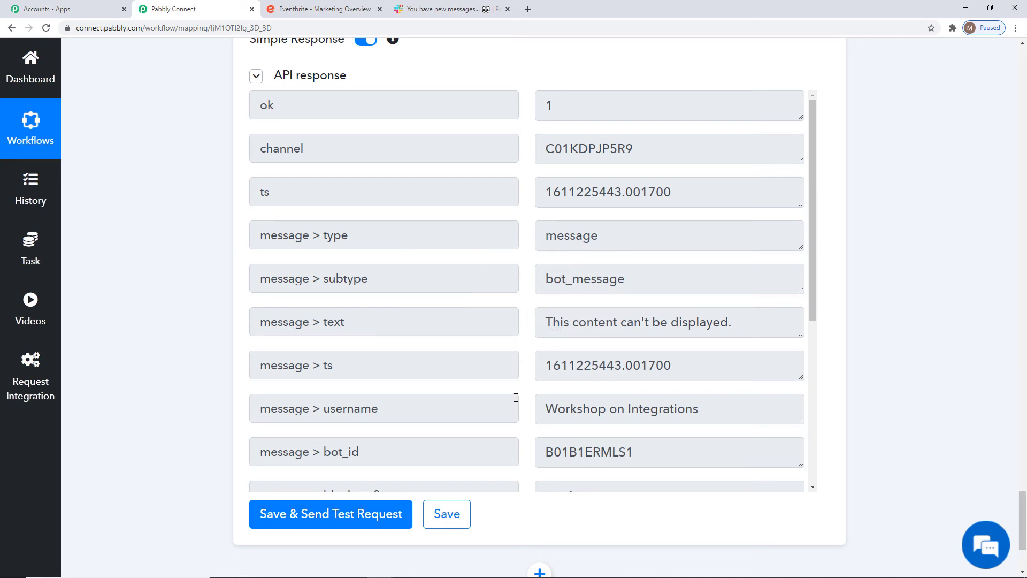
click(457, 11)
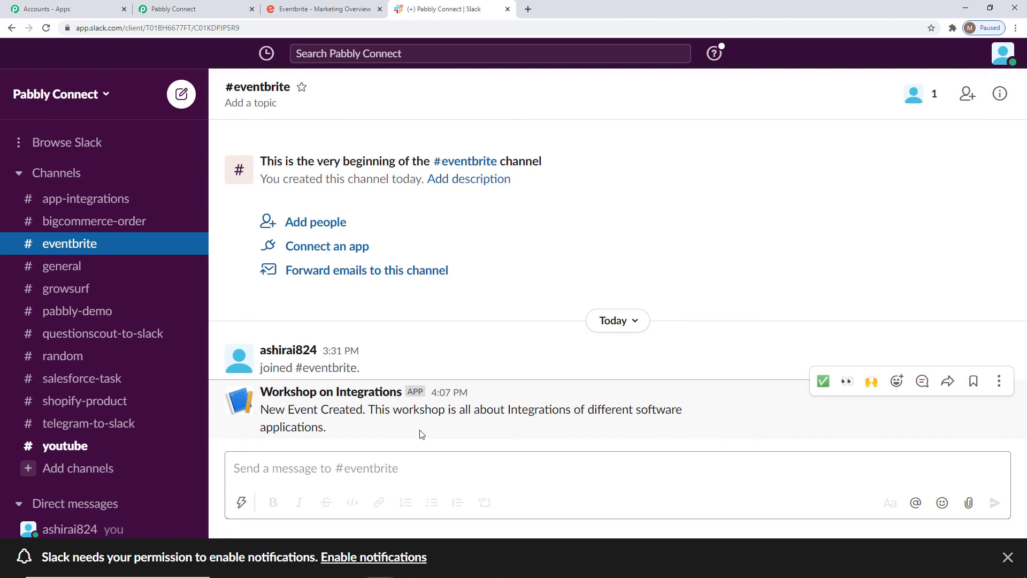
Switch to Eventbrite, open the list of managed events and start creating a new event
click(329, 9)
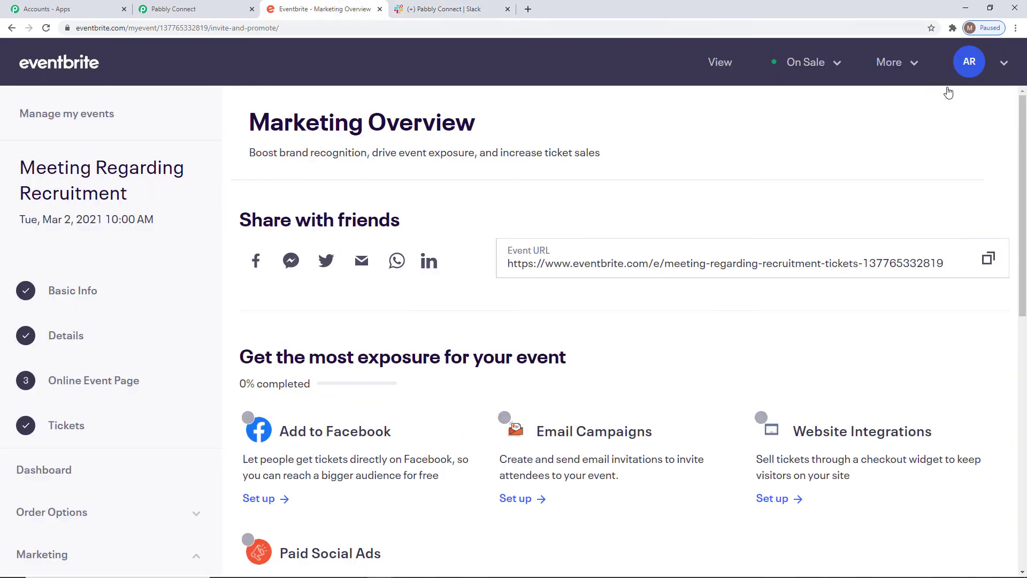
mouse_move(963, 62)
click(892, 114)
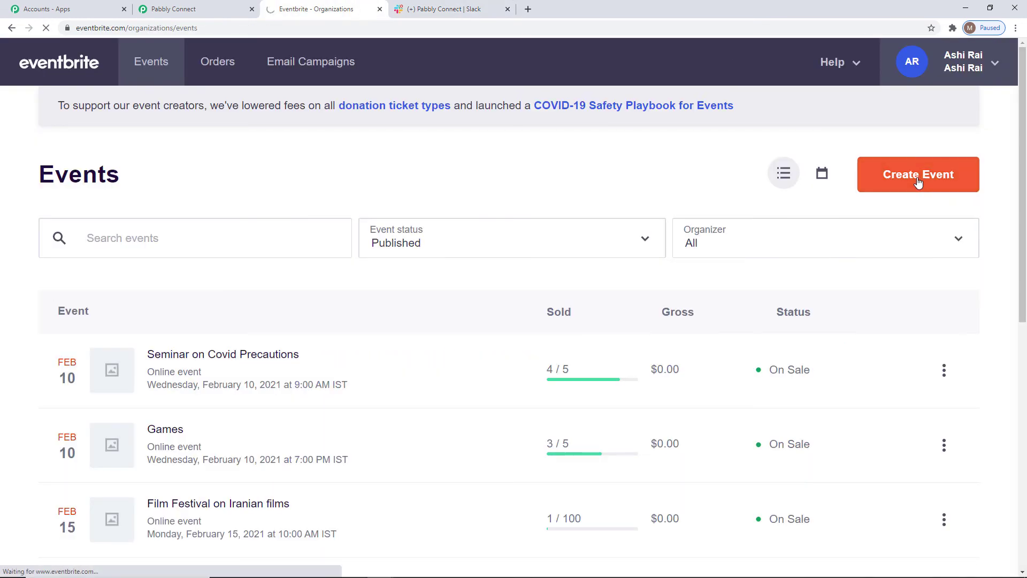
click(919, 183)
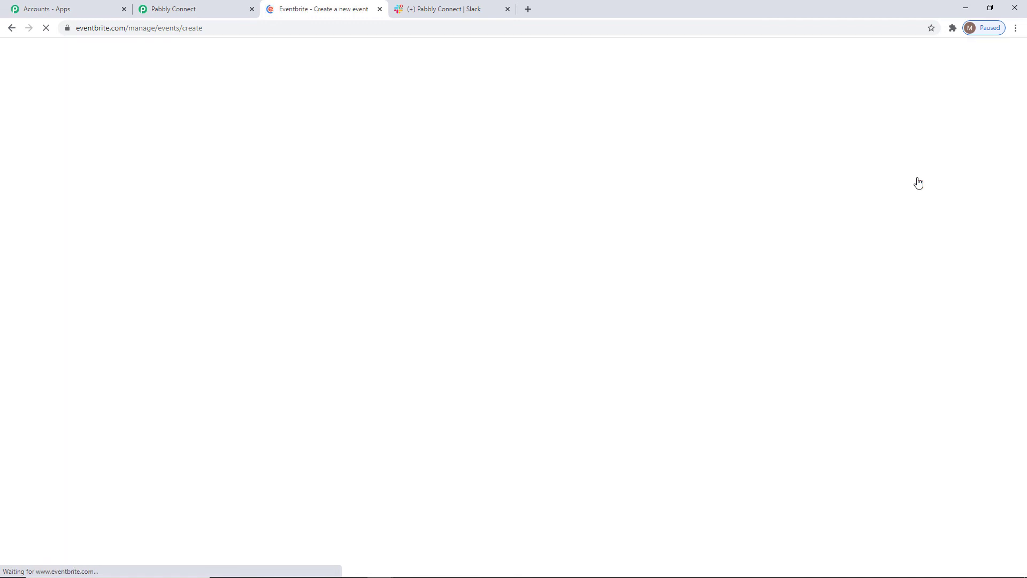
Title the new event "Conference on Covid Protocols"
click(476, 225)
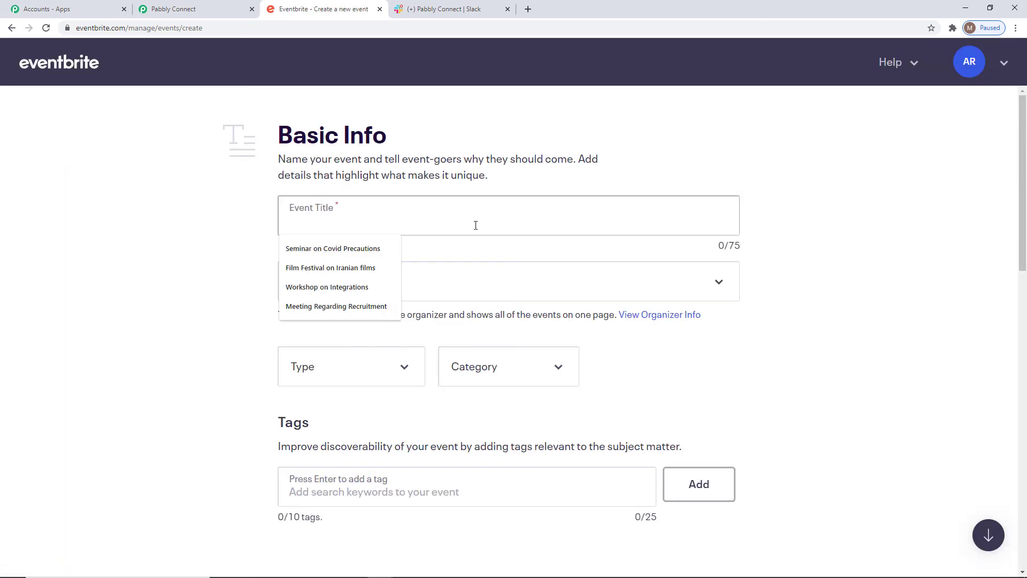
text(Con)
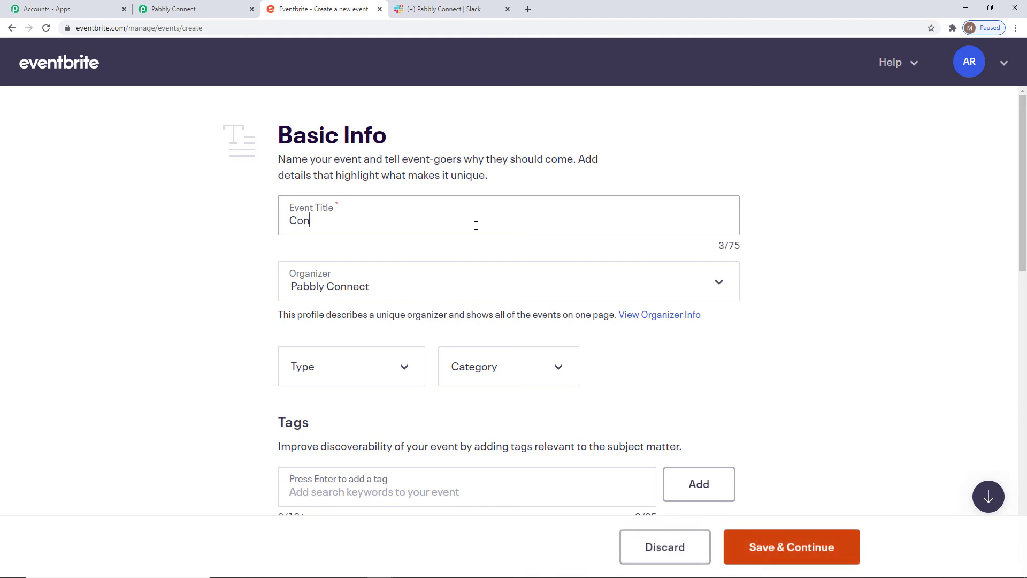
text(ference on Covid Prot)
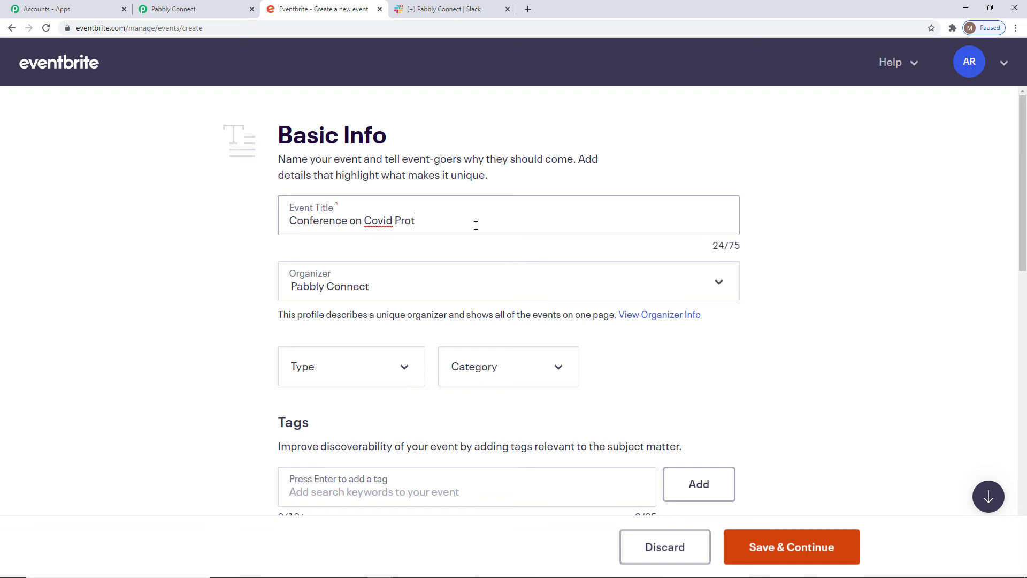
text(ocols)
Set the event type to Conference, the category to Health & Wellness and the sub-category to Medical
click(344, 373)
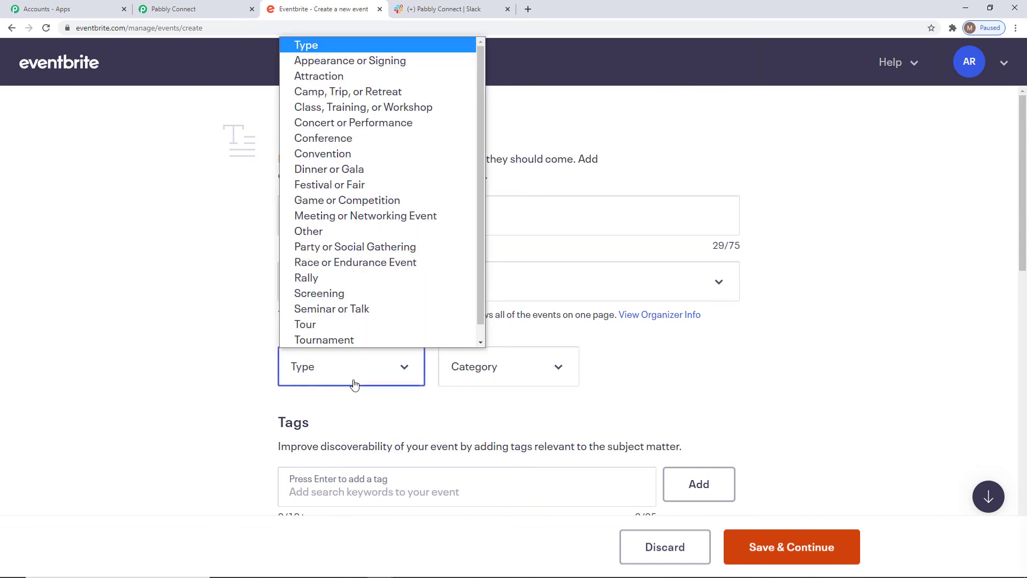
click(337, 138)
click(527, 372)
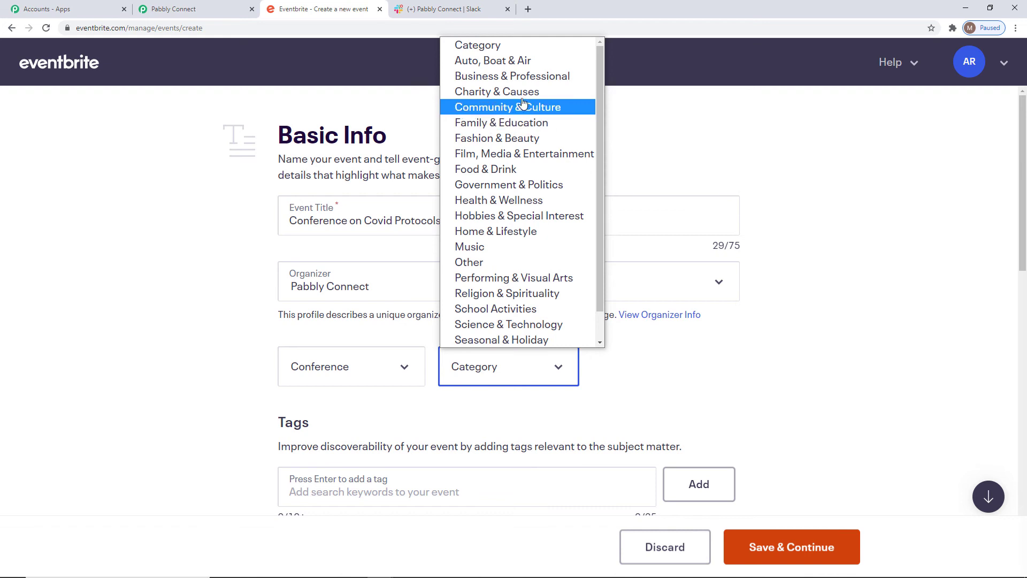
click(513, 200)
click(653, 368)
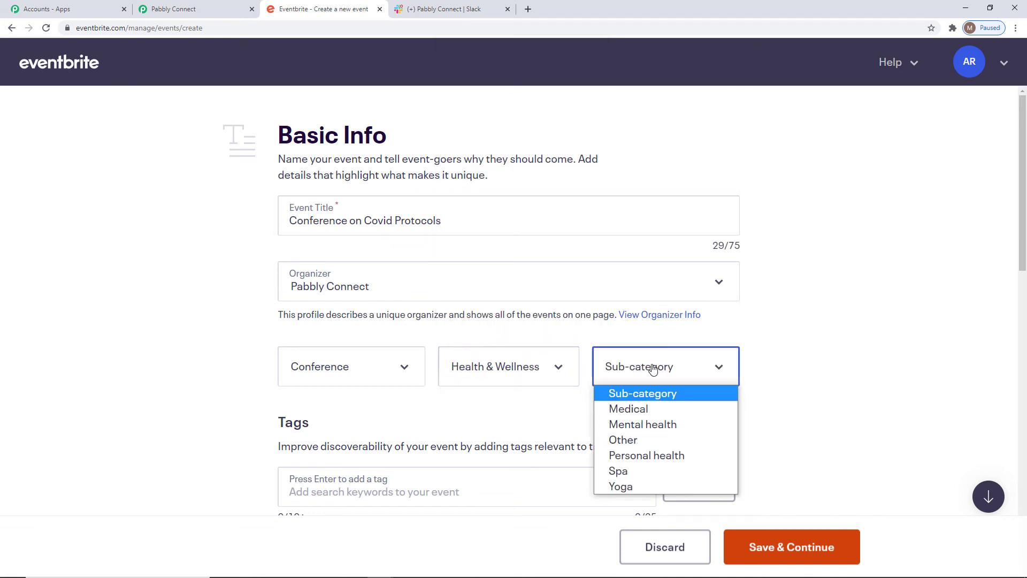
click(649, 409)
Set the event's location to Online event
scroll(866, 406, down, 9)
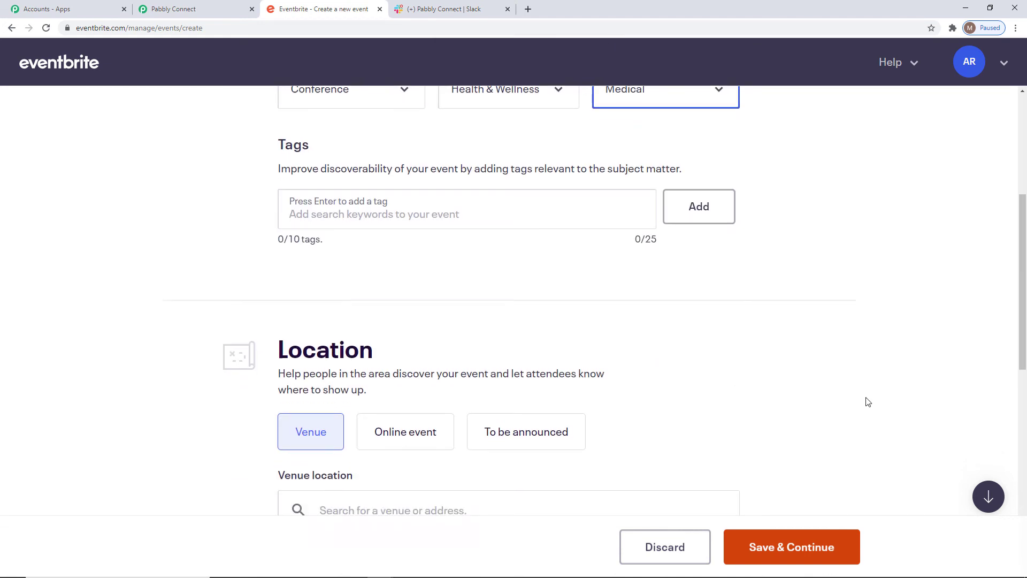
click(396, 241)
scroll(855, 348, down, 5)
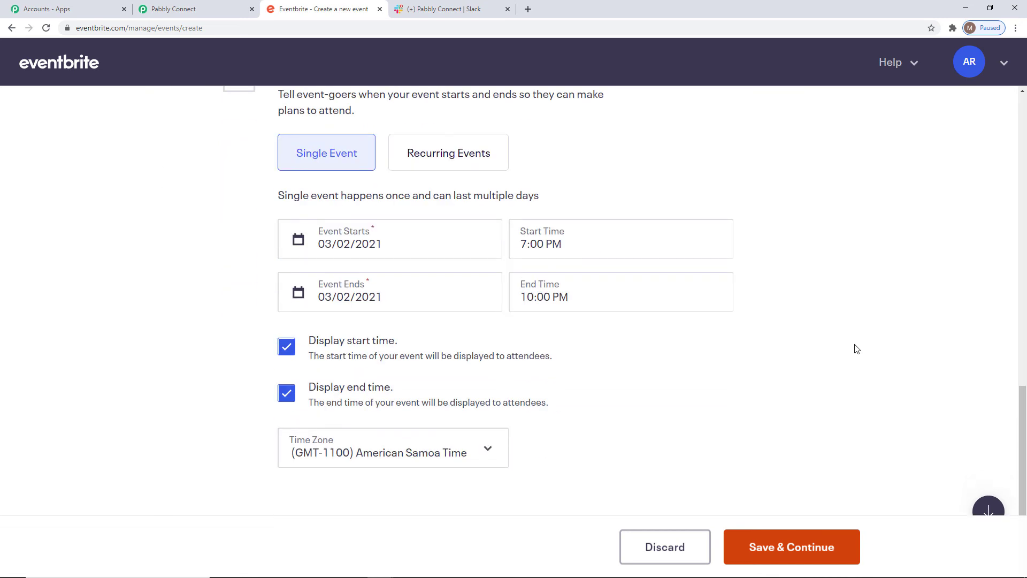
Set the event's start time to 10:00 AM
click(536, 242)
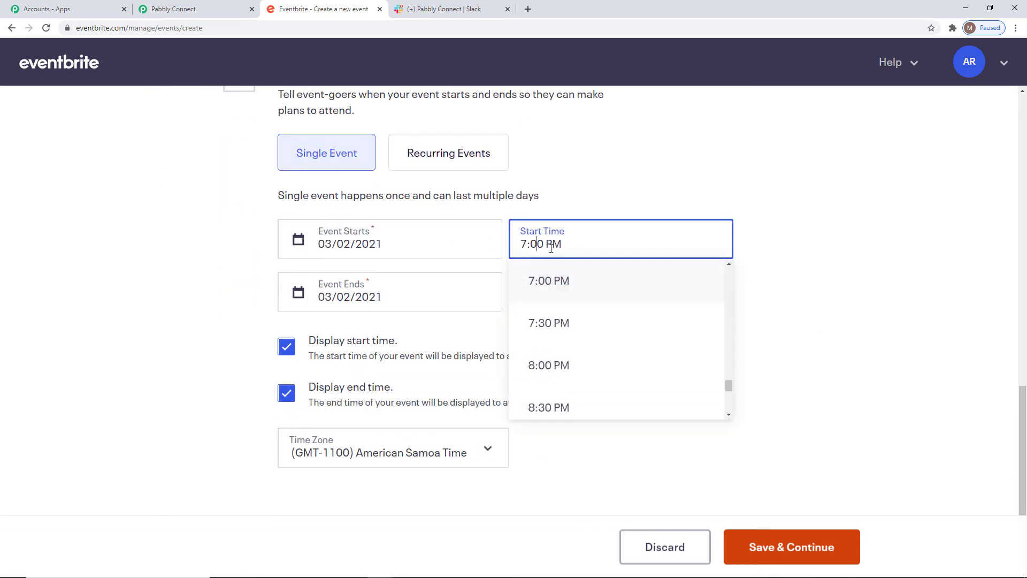
scroll(595, 348, up, 7)
scroll(599, 350, up, 8)
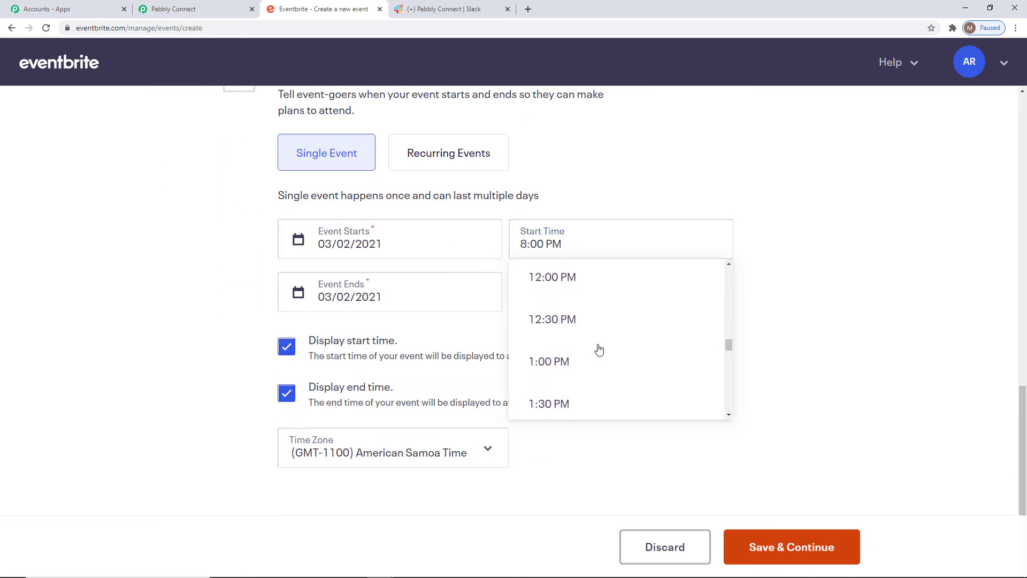
click(567, 314)
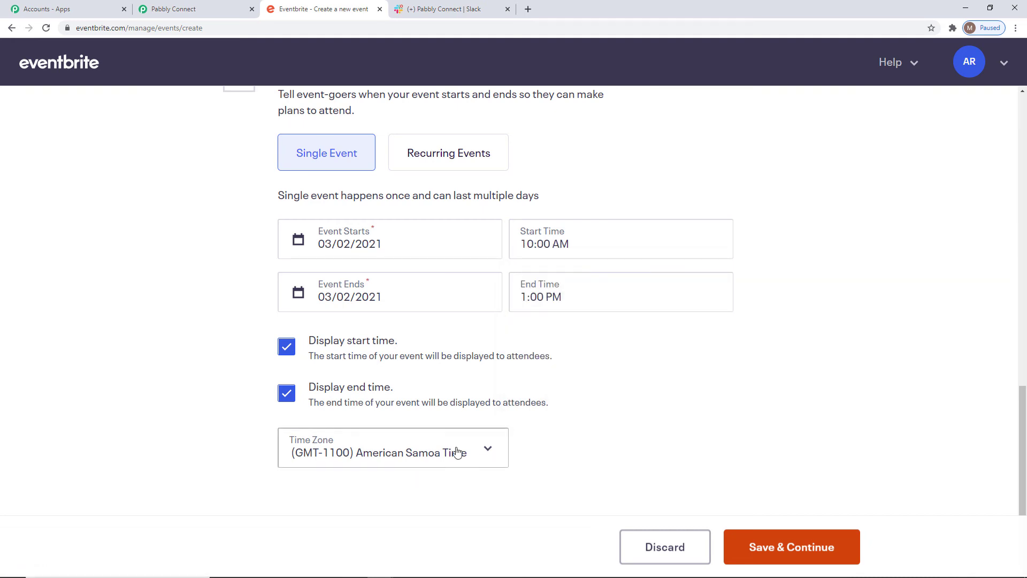
Set the event's time zone to (GMT+0530) India Time and save the basic info
click(487, 449)
scroll(441, 316, down, 10)
scroll(442, 316, down, 20)
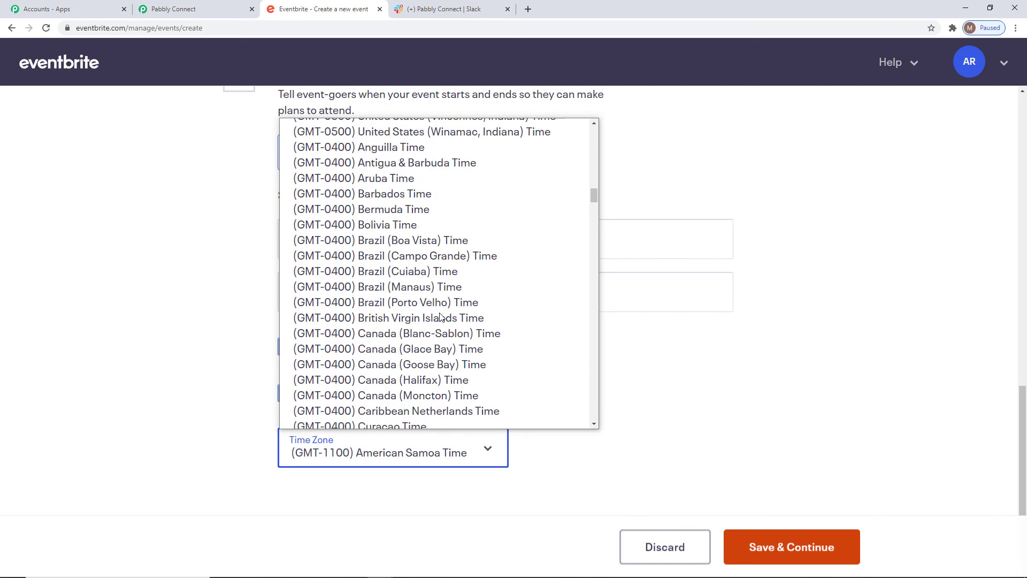
scroll(442, 316, down, 10)
click(460, 419)
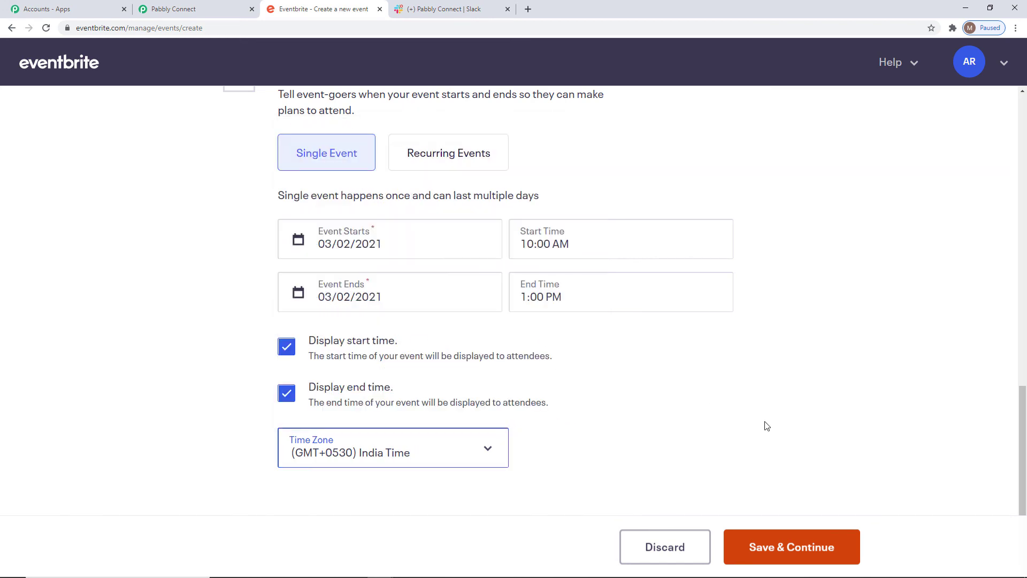
click(816, 545)
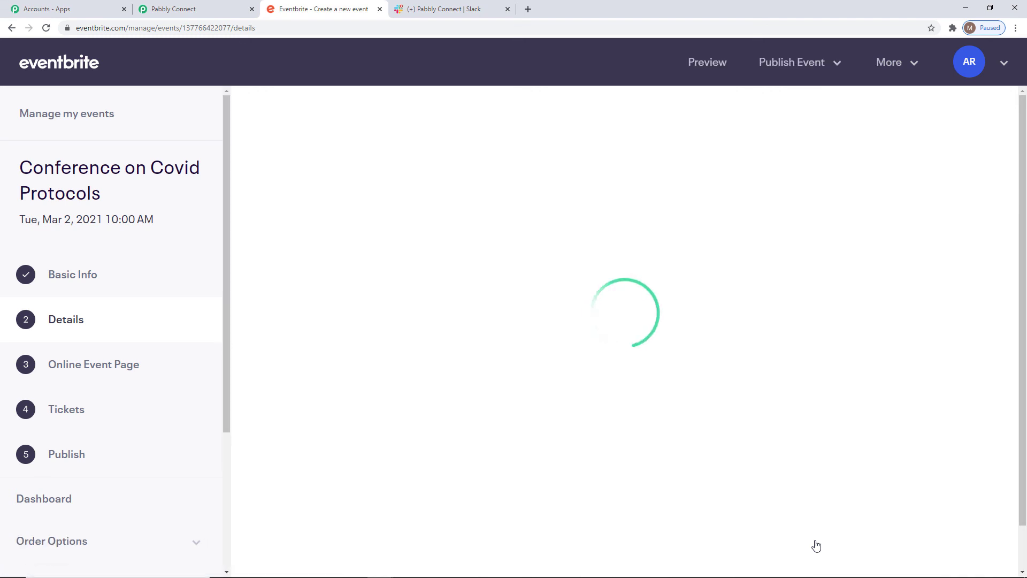
Try to publish the event immediately from its details page
click(787, 62)
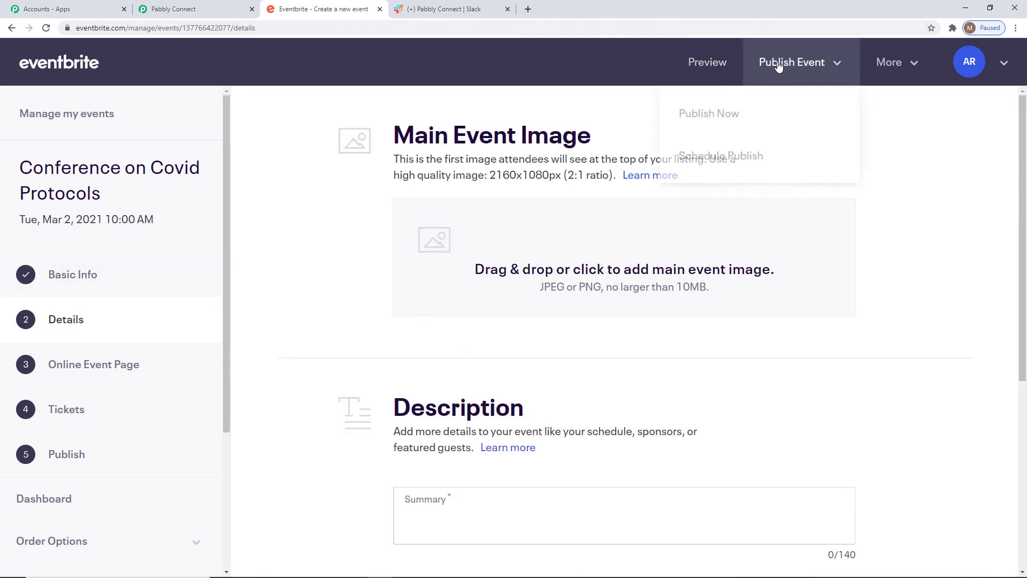
click(717, 116)
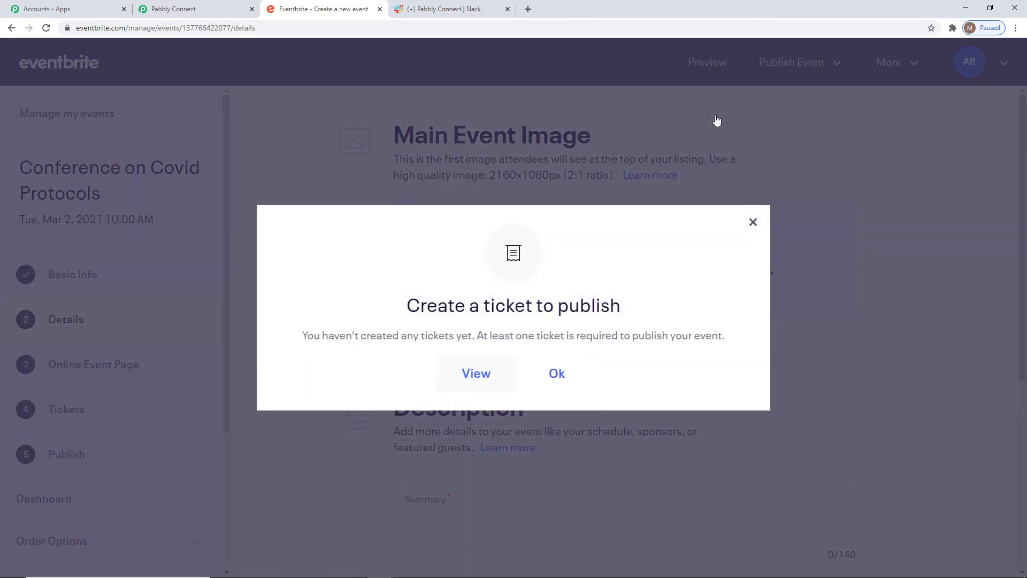
click(557, 373)
Enter the event summary "This conference is all about the necessary protocols related to Covid." and save the details
scroll(894, 376, down, 2)
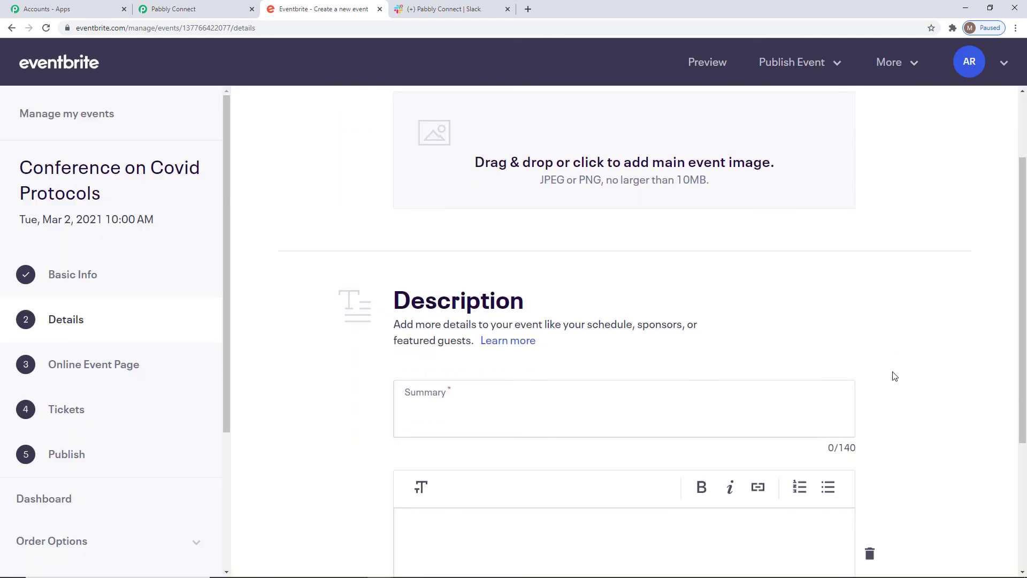
click(433, 400)
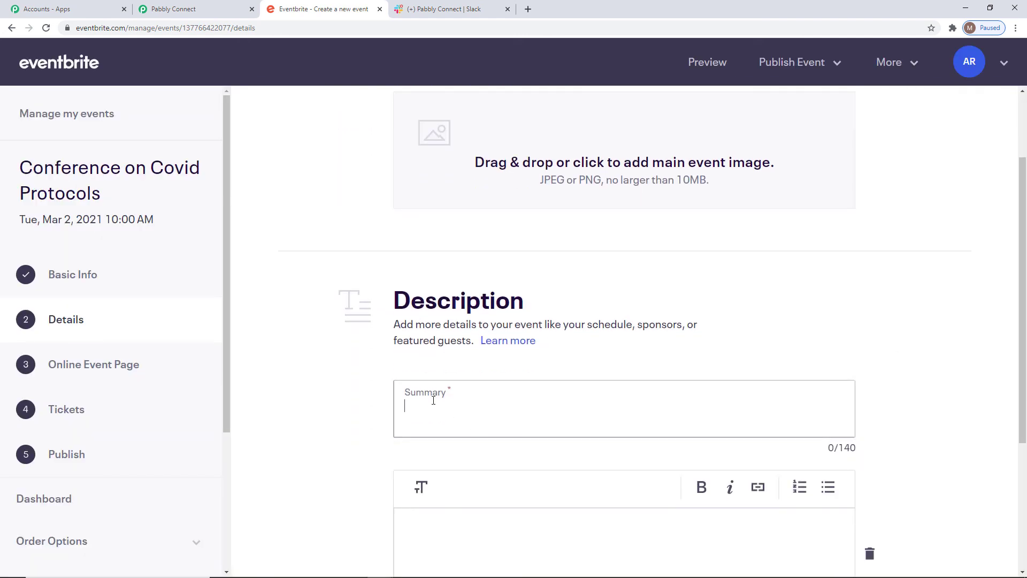
text(This confer)
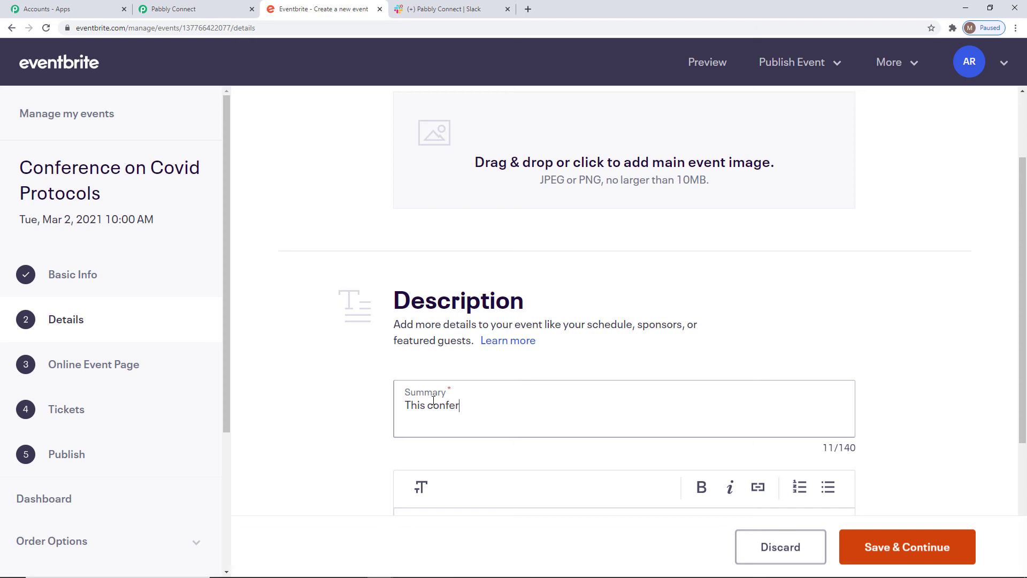
text(ence is all about the )
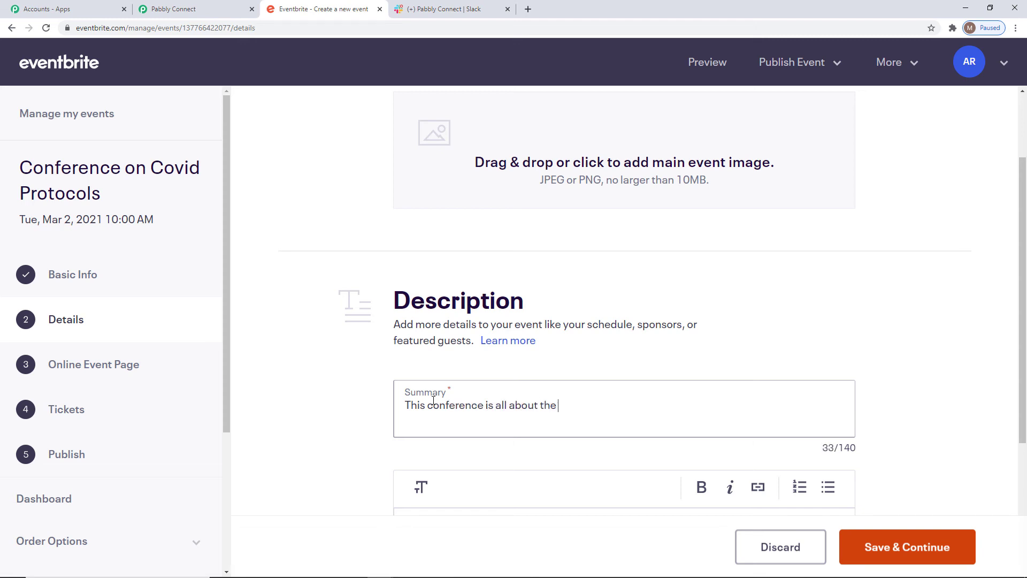
text(necessary protocols)
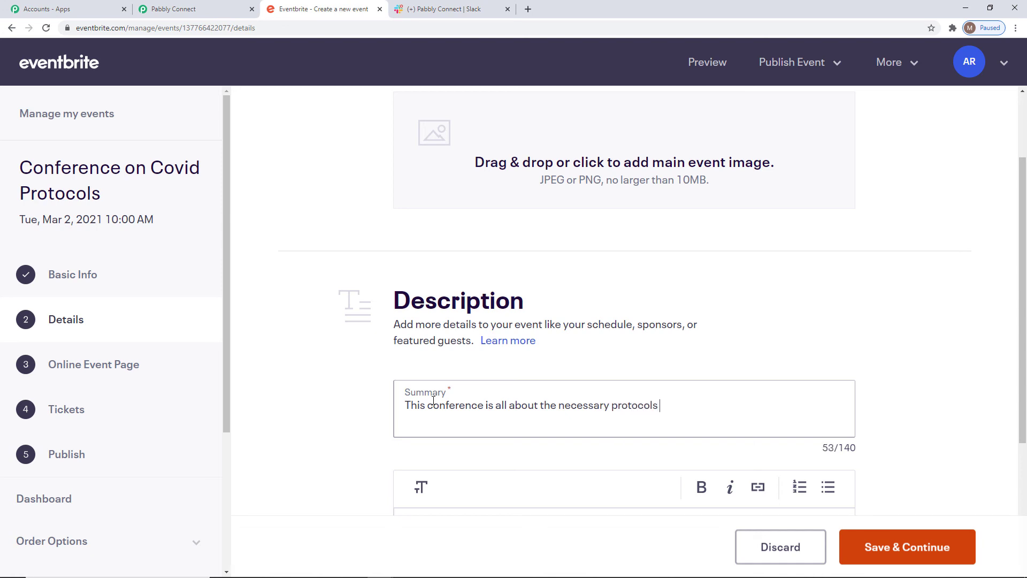
text( related to Covid.)
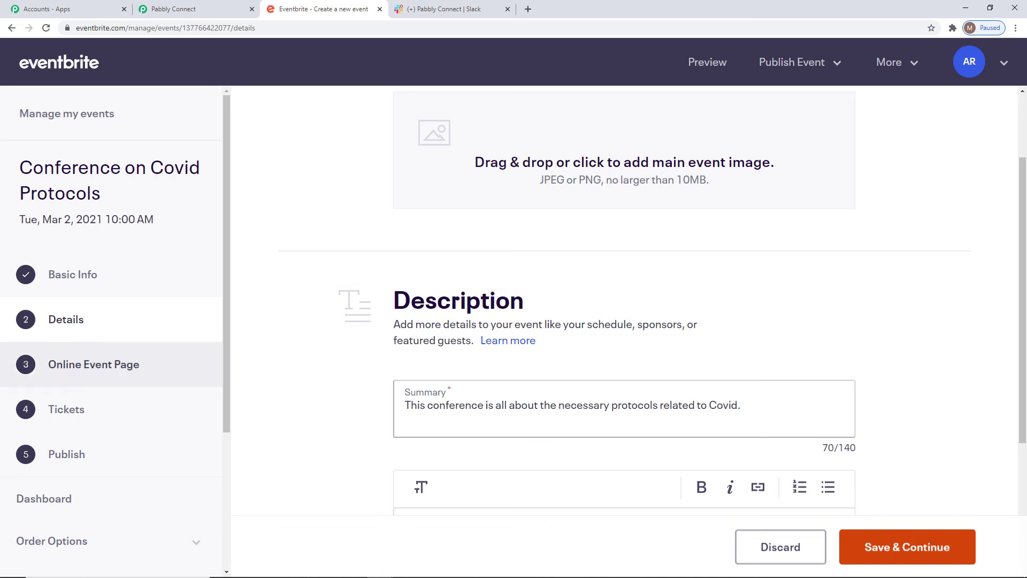
click(883, 555)
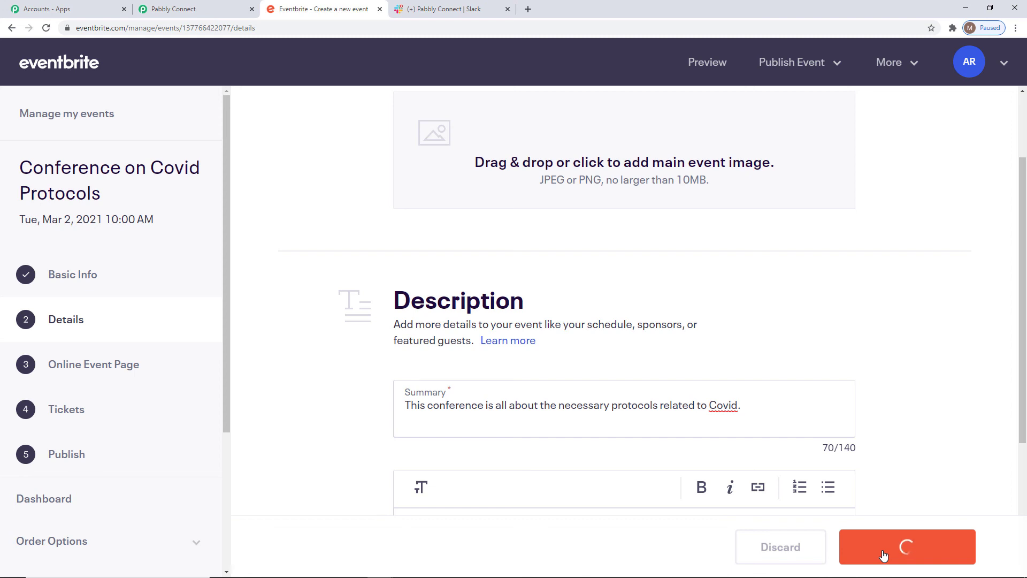
Skip the online event page and add a free General Admission ticket with a quantity of 150
click(811, 552)
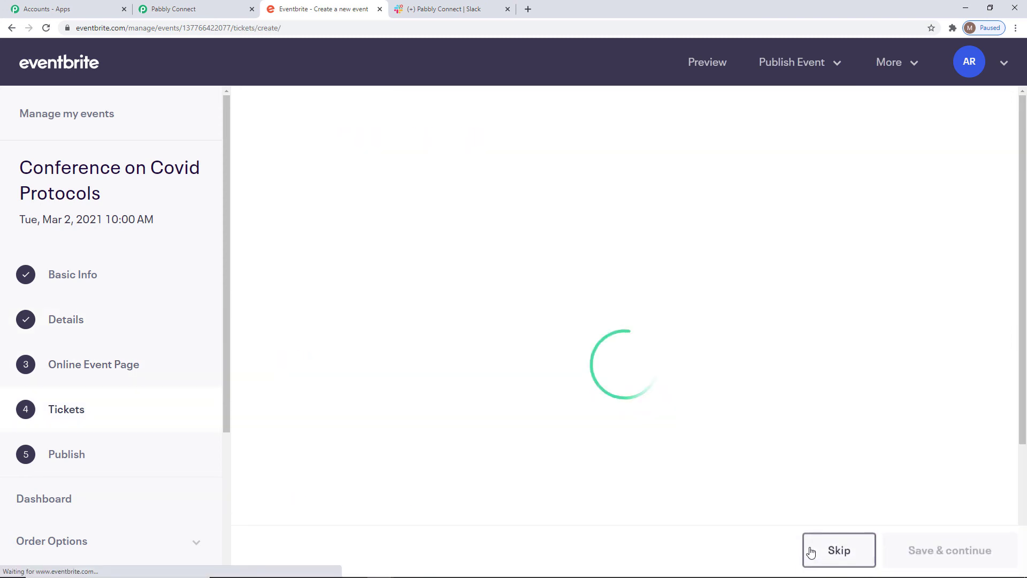
click(869, 168)
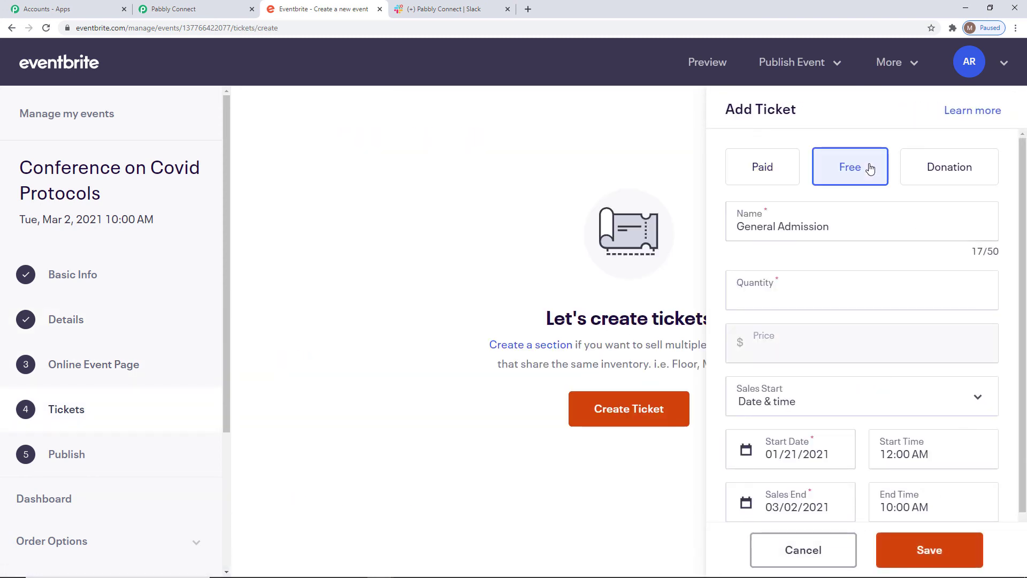
click(796, 299)
text(15)
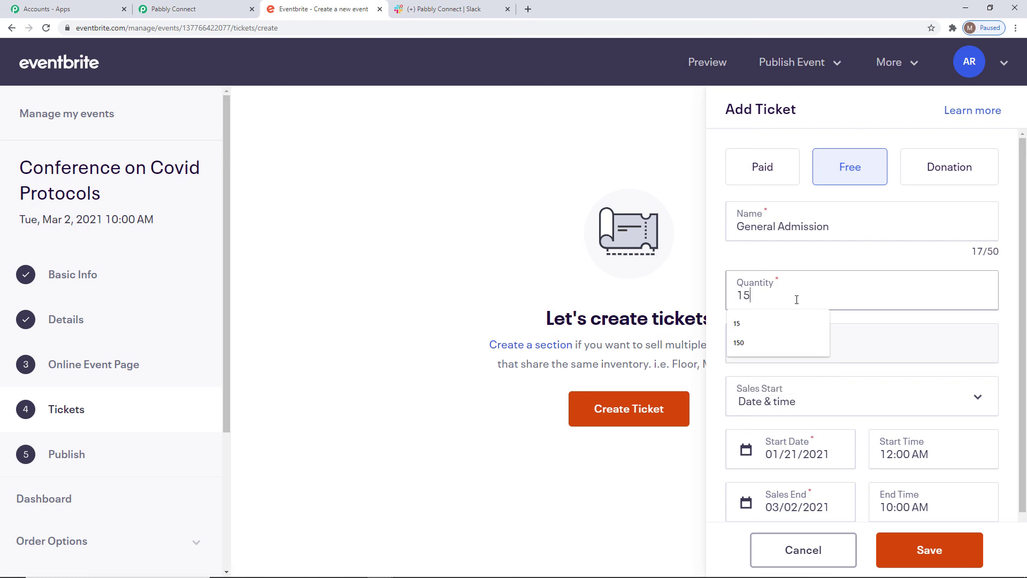
text(0)
click(930, 549)
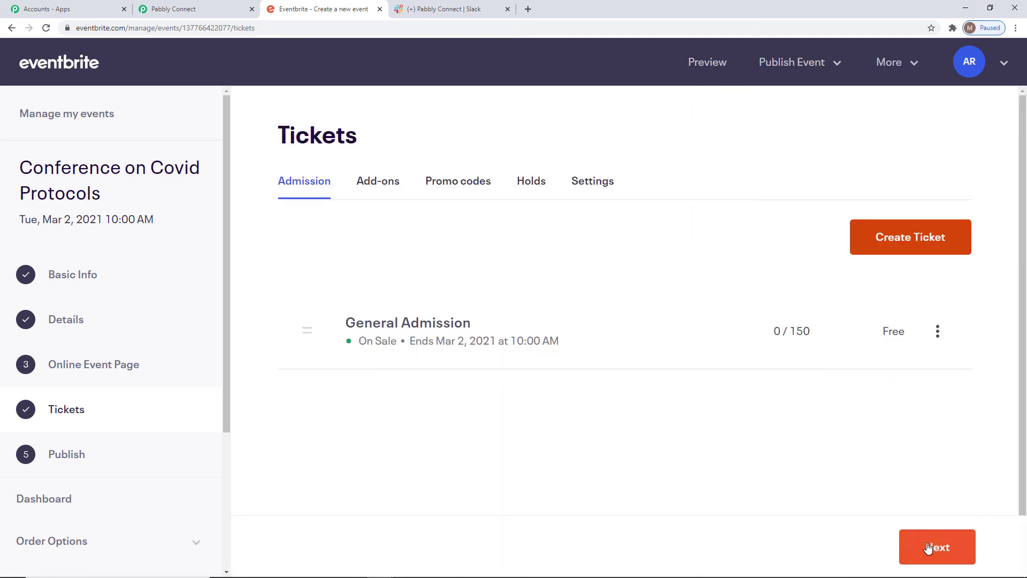
Continue past the ticket list and publish the Conference on Covid Protocols event
click(931, 547)
click(941, 544)
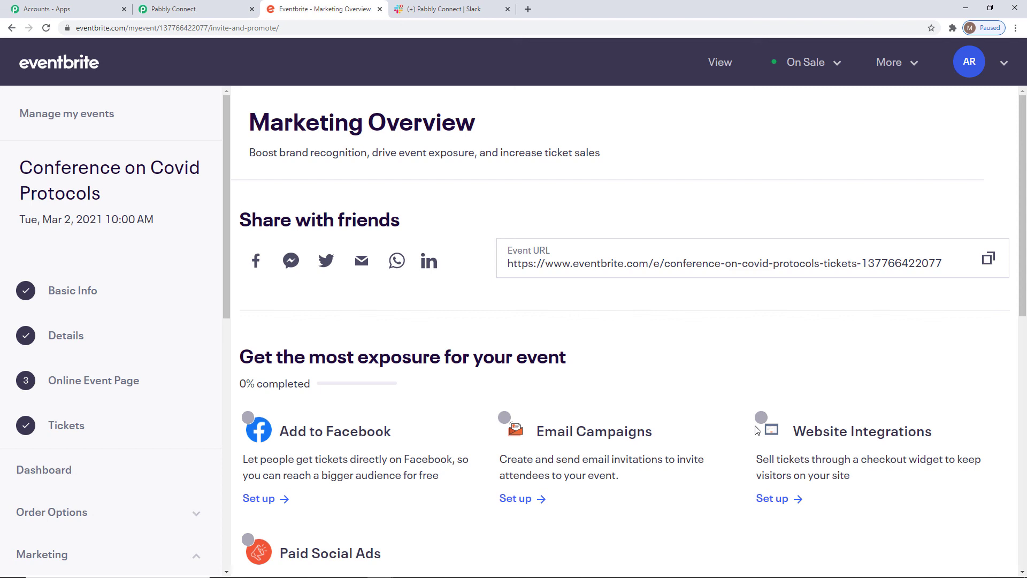
Switch to Slack and reload the eventbrite channel to check for the new event's message
click(465, 16)
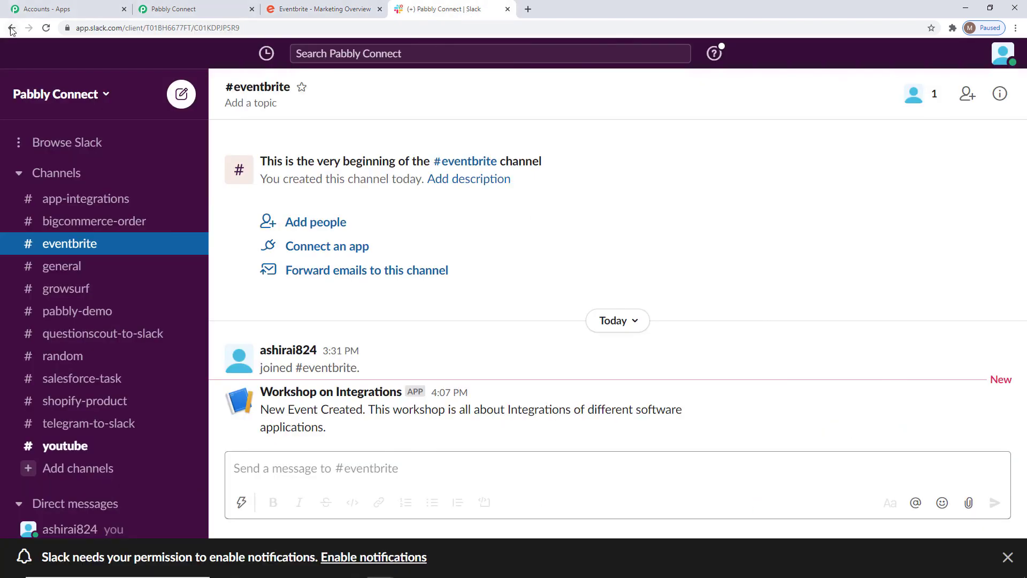
click(46, 30)
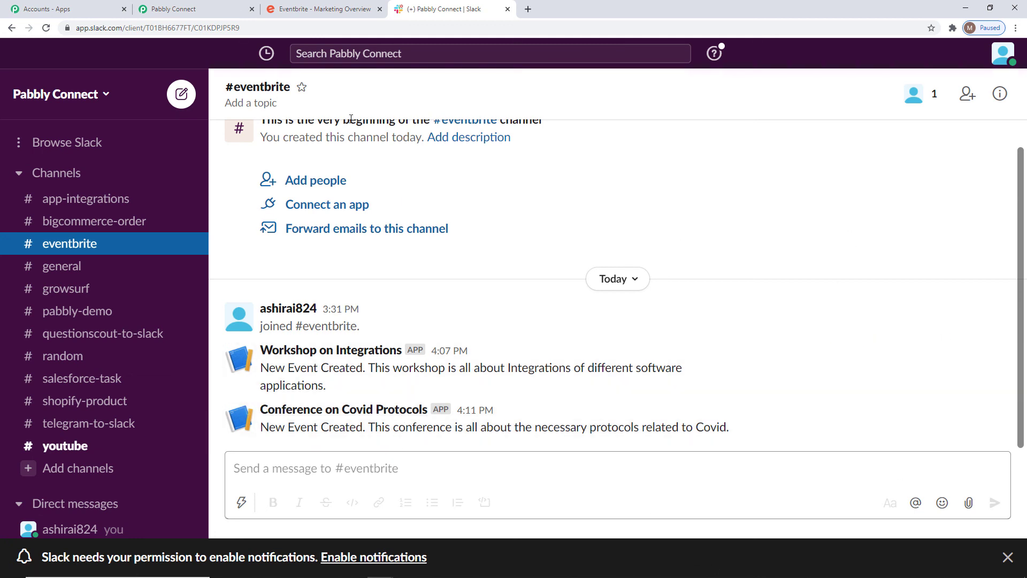
Switch to Pabbly Connect and review the Eventbrite Integrations workflow from its Eventbrite trigger through to the Slack action
click(192, 11)
scroll(911, 449, up, 15)
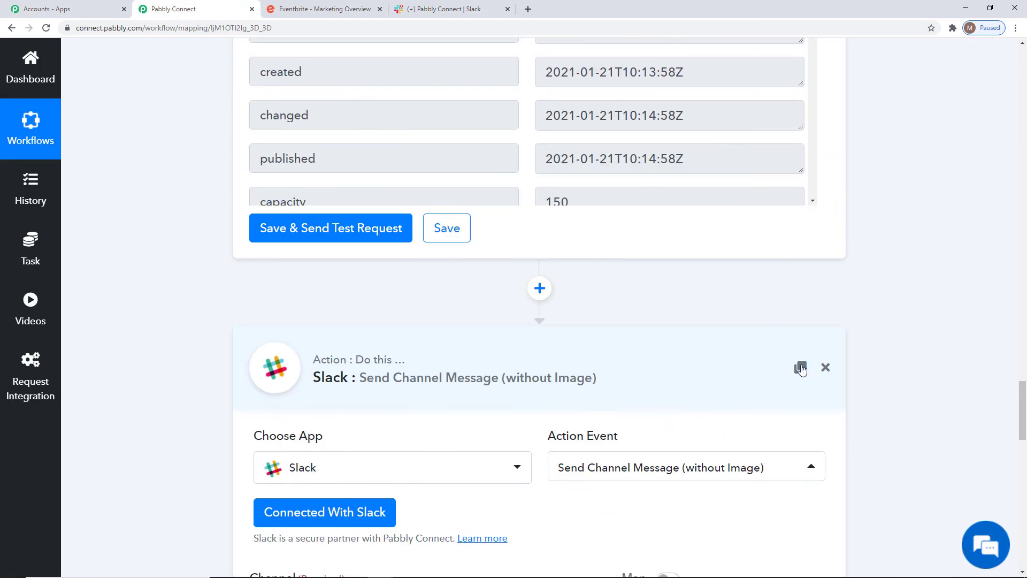
scroll(990, 428, up, 15)
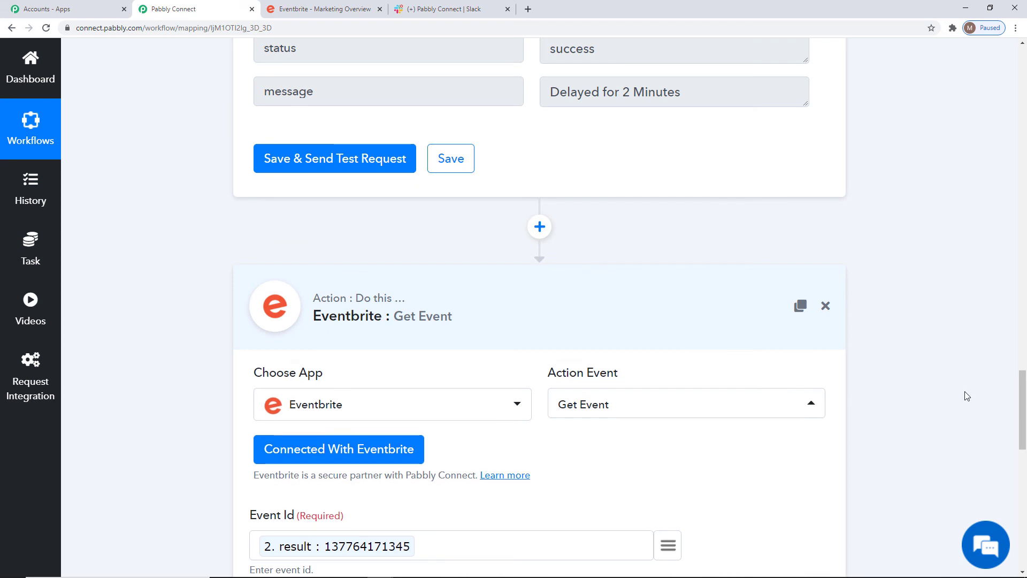
scroll(947, 413, up, 12)
scroll(670, 381, up, 12)
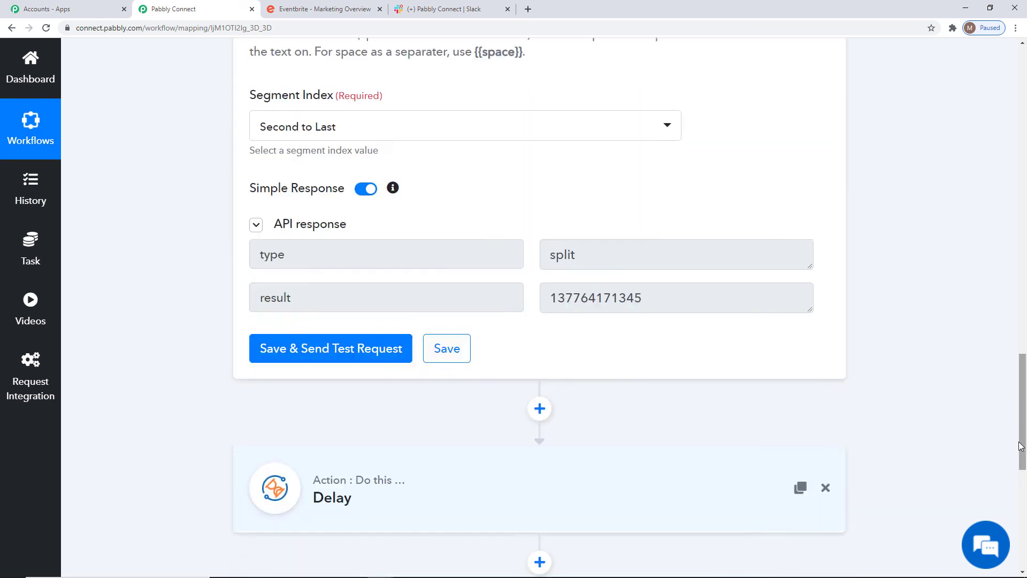
scroll(1002, 393, up, 15)
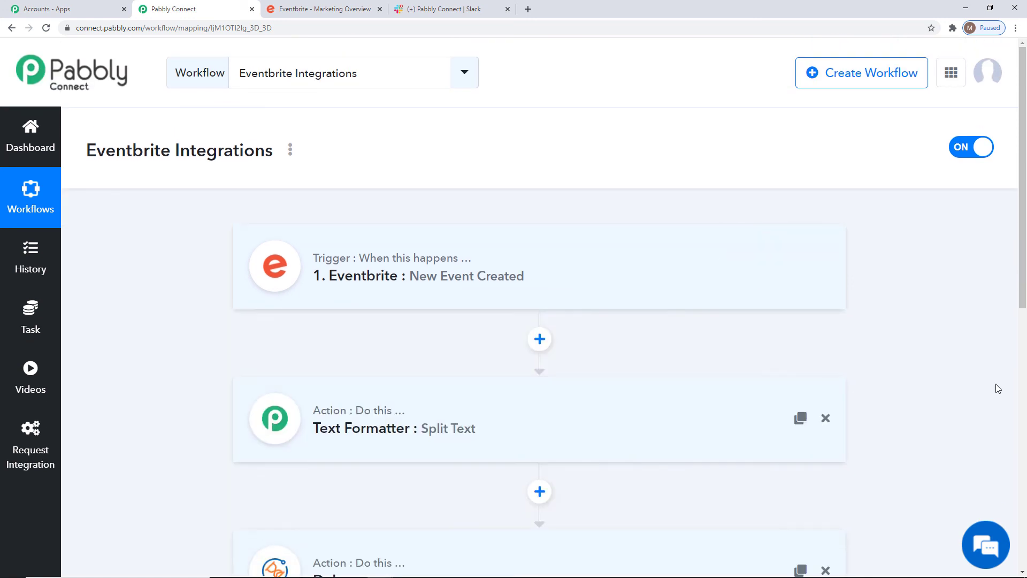
scroll(993, 413, down, 2)
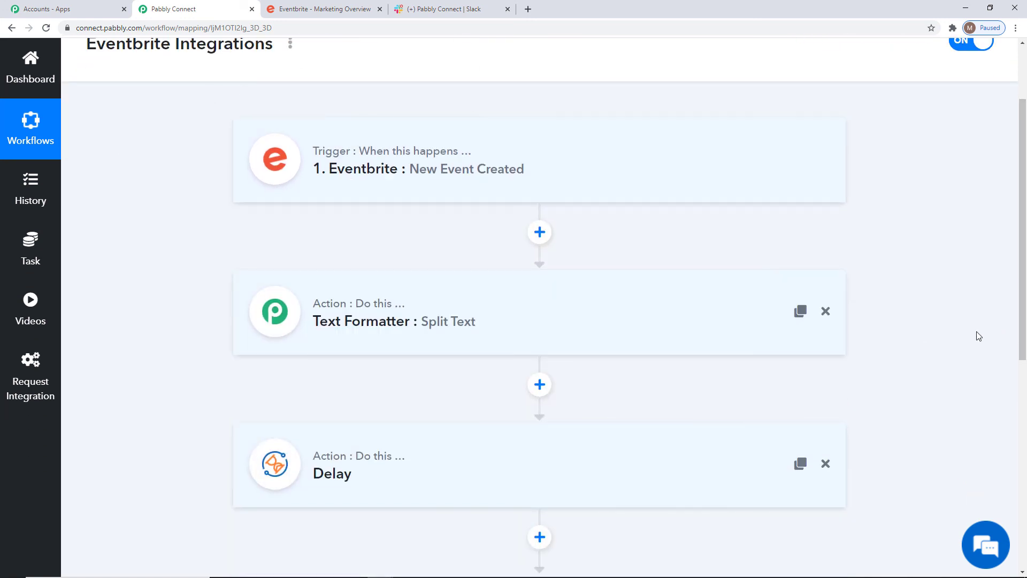
scroll(977, 336, down, 2)
scroll(973, 337, down, 6)
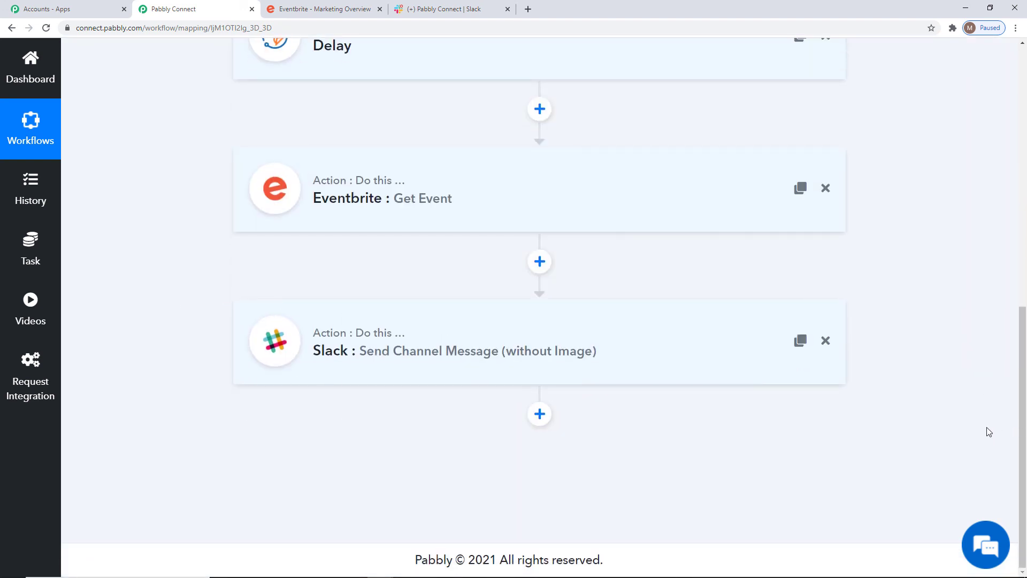
scroll(988, 429, up, 9)
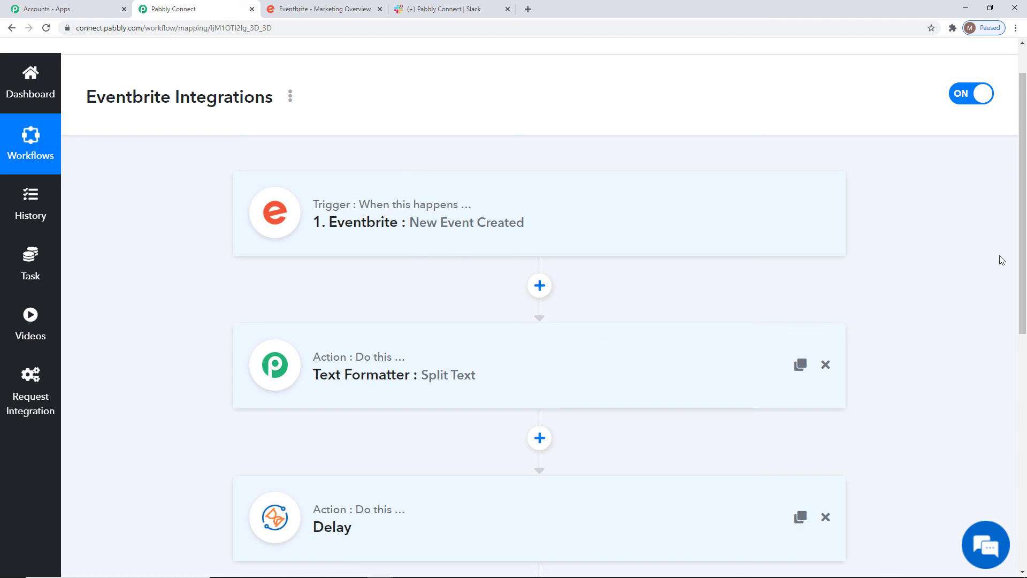
scroll(1015, 341, down, 3)
scroll(1016, 342, down, 5)
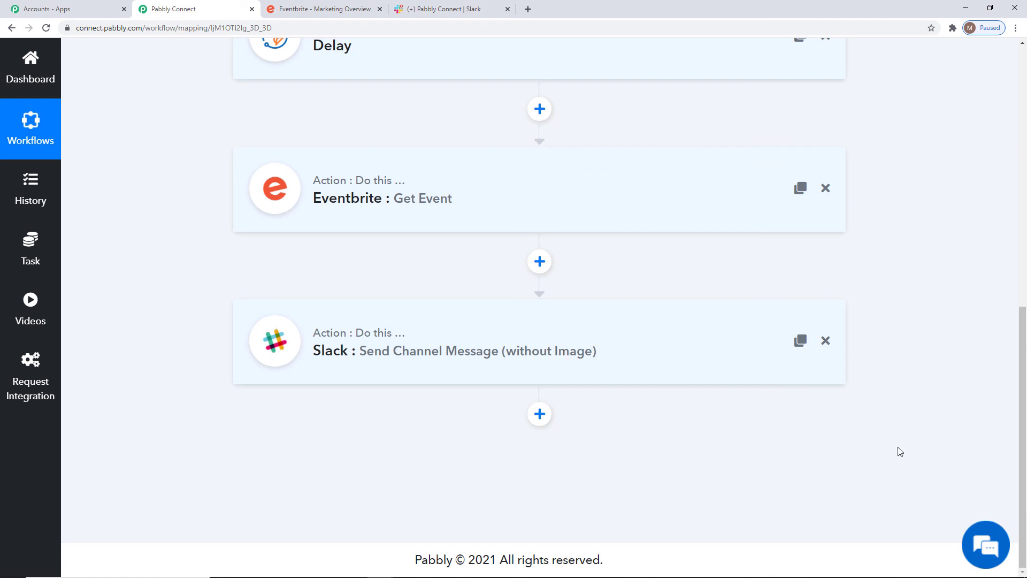
scroll(900, 452, up, 7)
scroll(901, 452, up, 3)
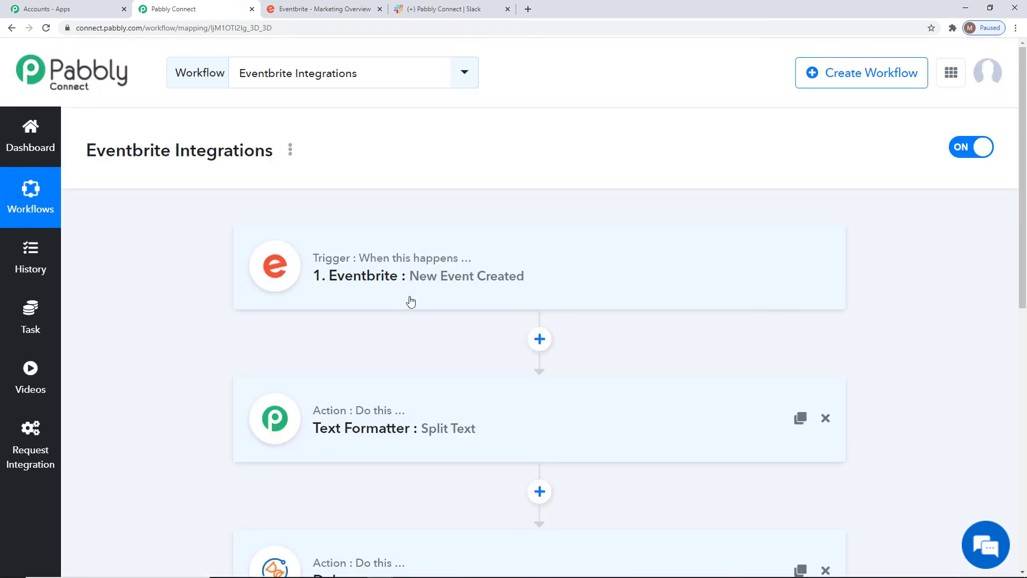